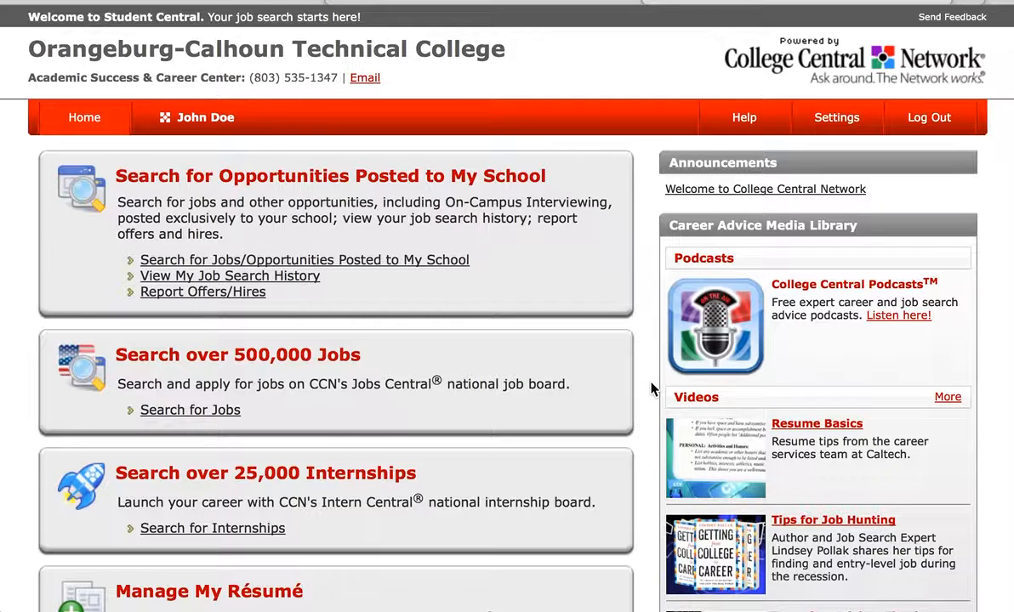
Look through the student home page's sections on job and internship searches, résumé, portfolio, account management and the Job Search Kit.
scroll(651, 404, down, 5)
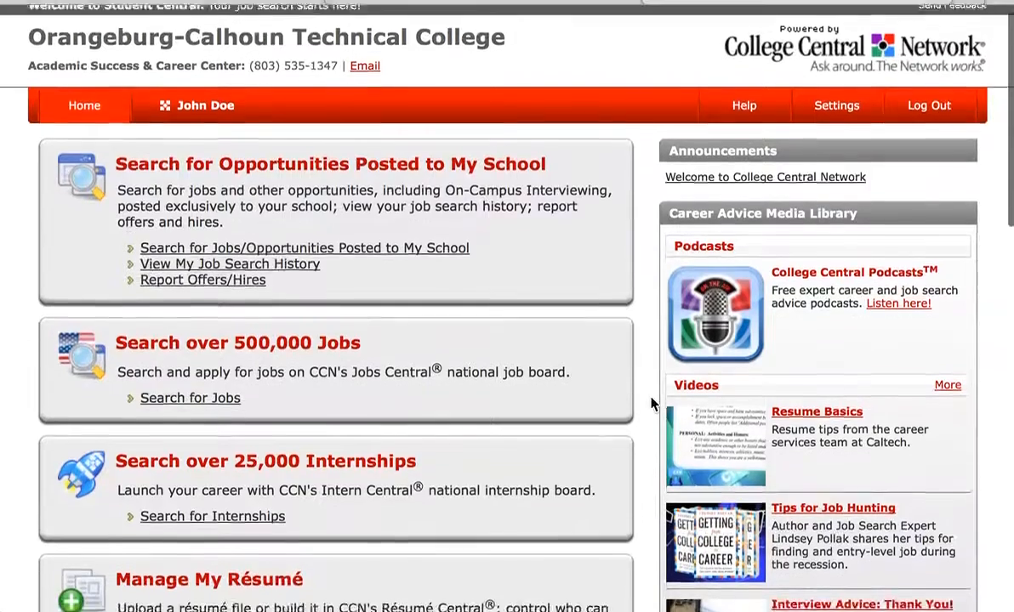
scroll(651, 404, down, 2)
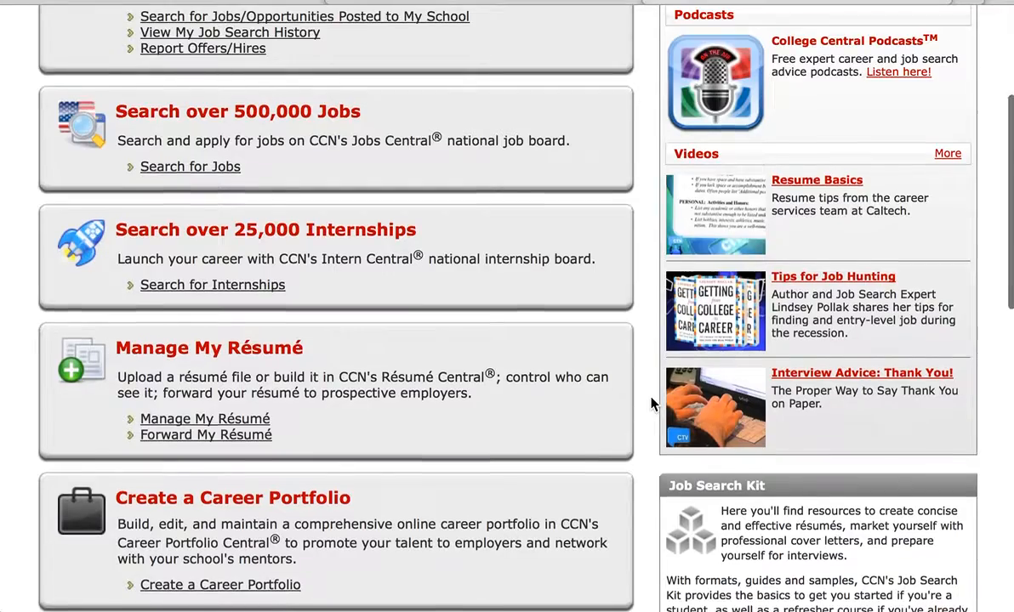
scroll(650, 404, down, 3)
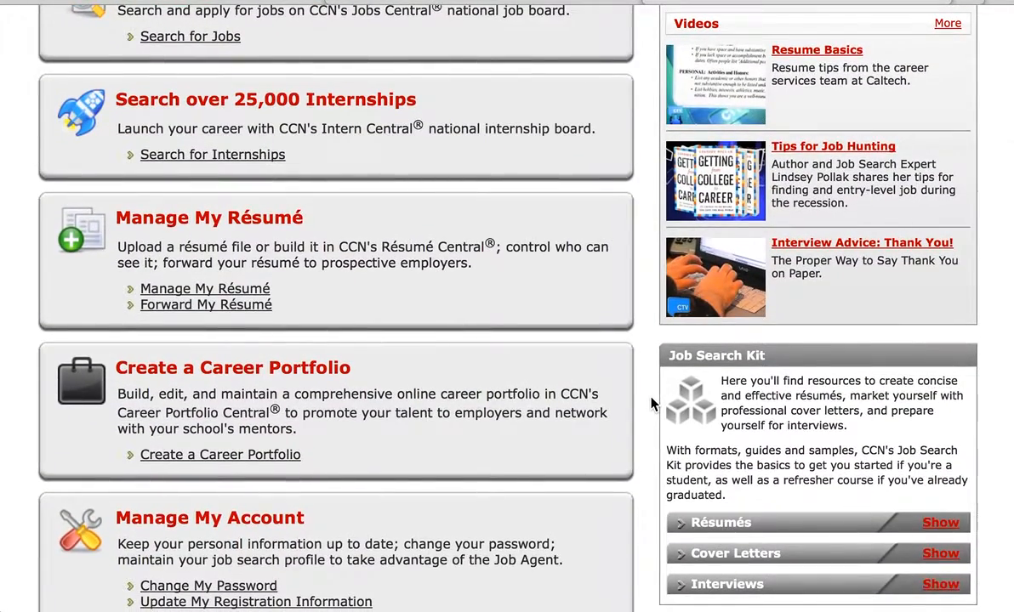
scroll(651, 404, down, 2)
scroll(651, 404, down, 2)
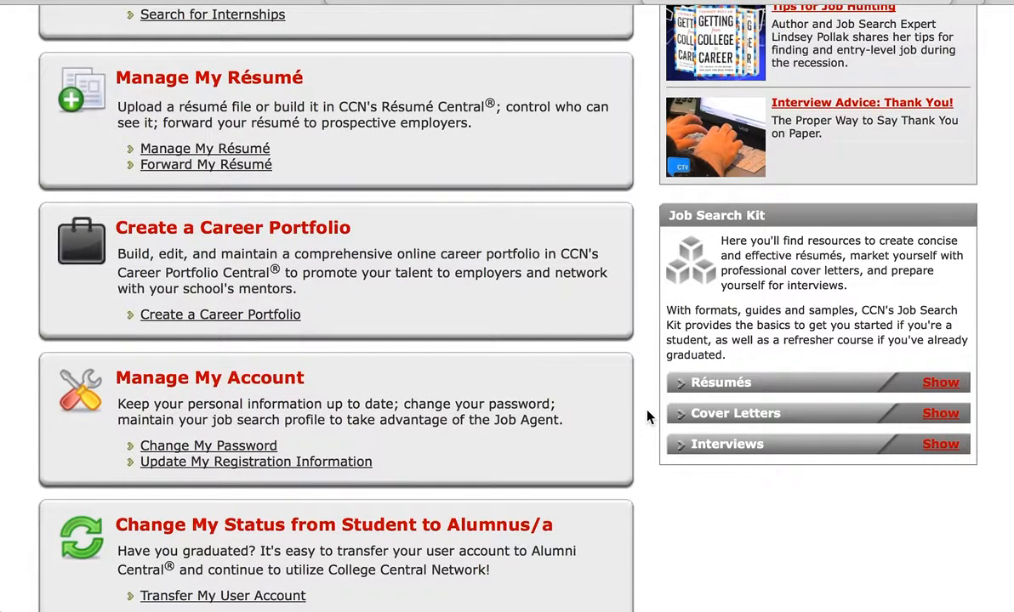
scroll(646, 416, down, 2)
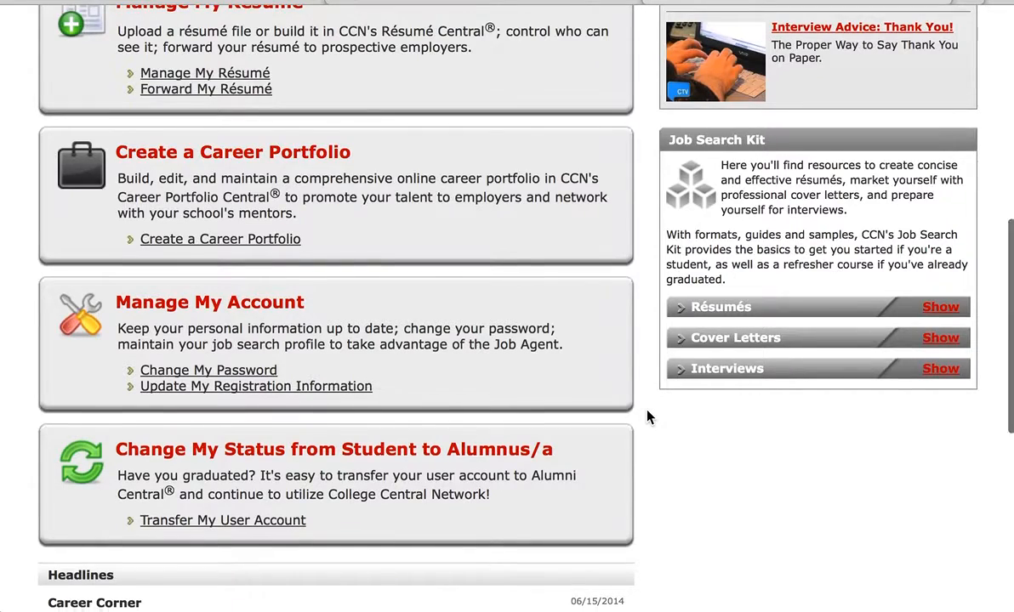
scroll(646, 417, up, 5)
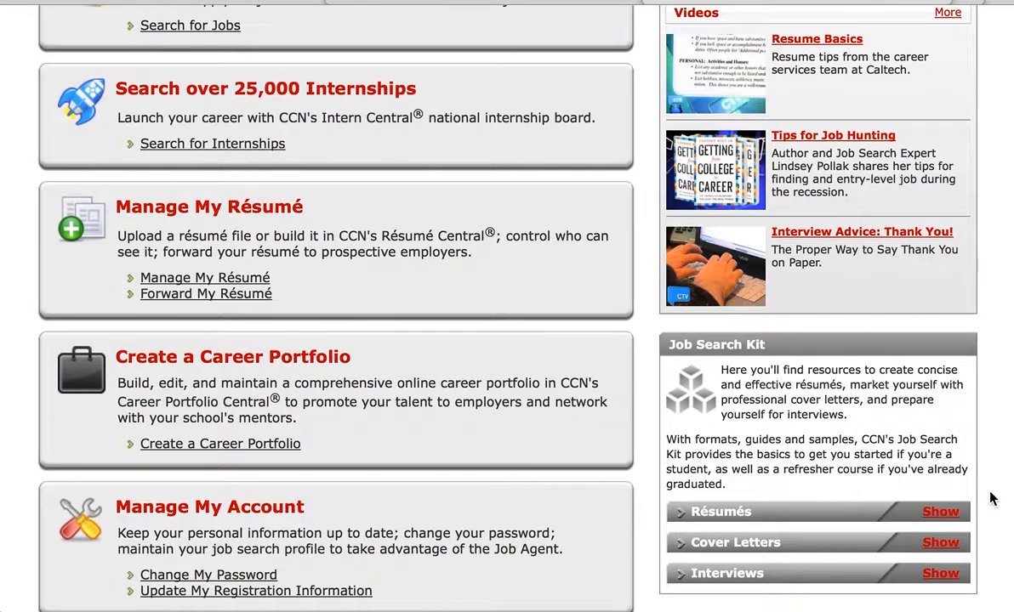
scroll(991, 499, down, 1)
scroll(991, 499, up, 2)
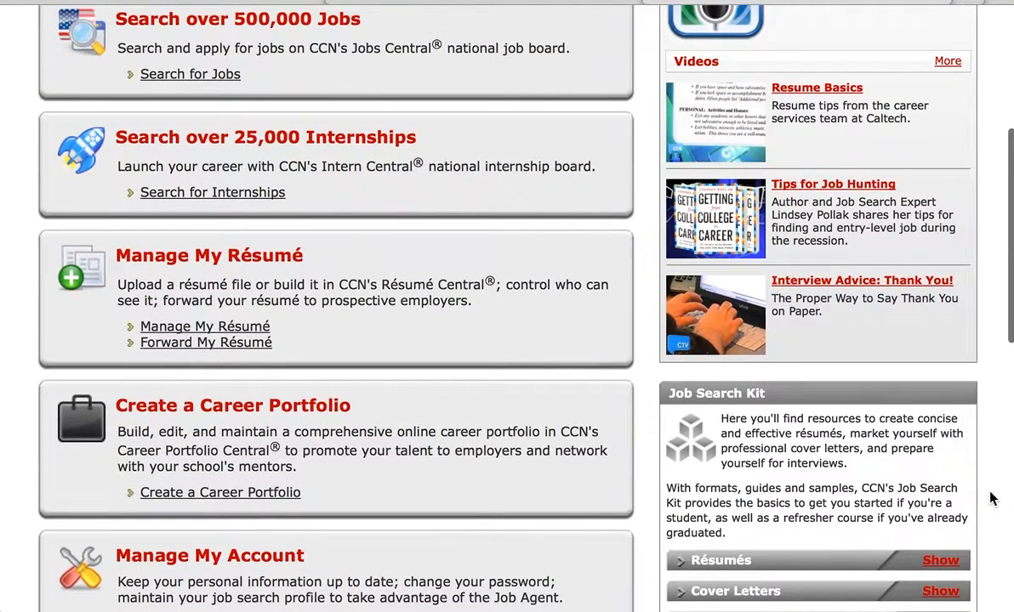
scroll(990, 499, up, 4)
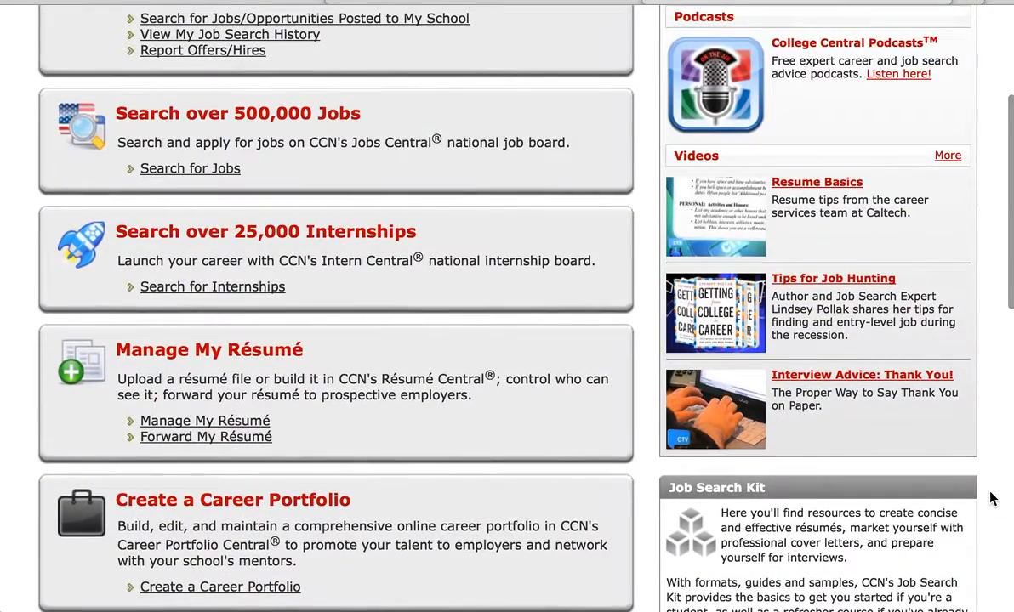
scroll(991, 499, up, 5)
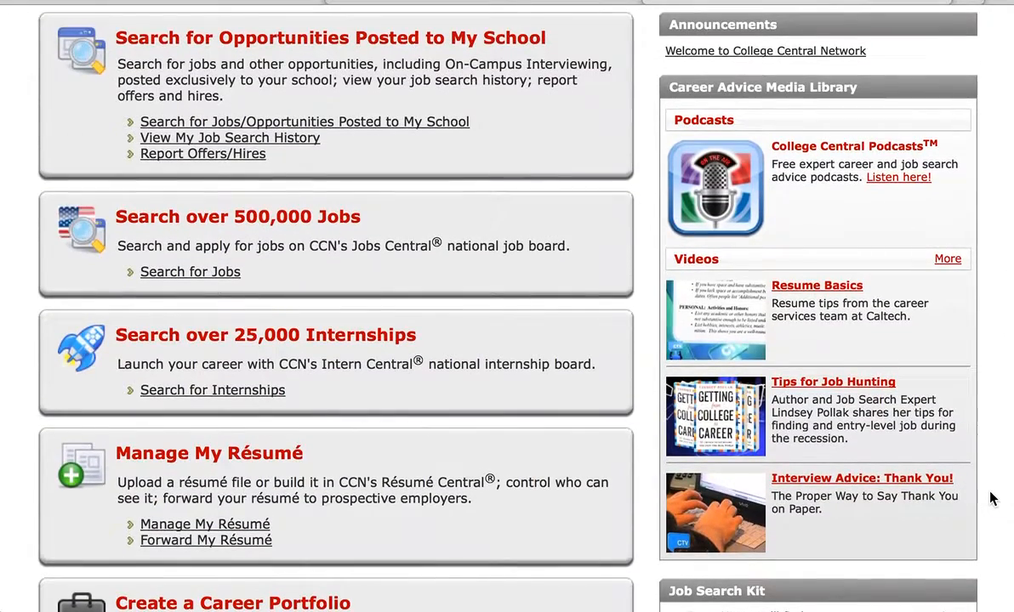
scroll(991, 499, up, 5)
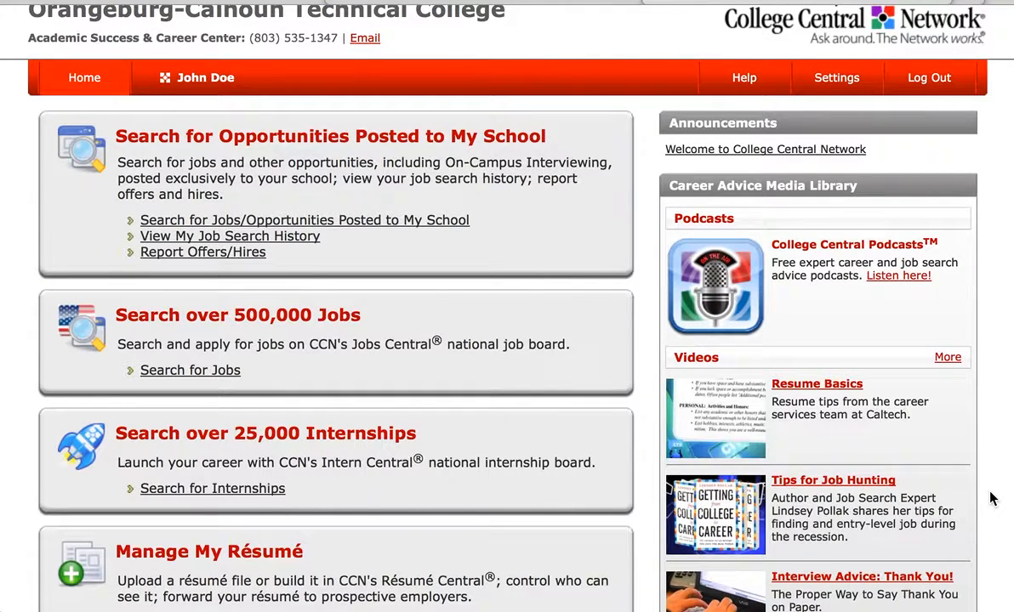
scroll(991, 500, up, 2)
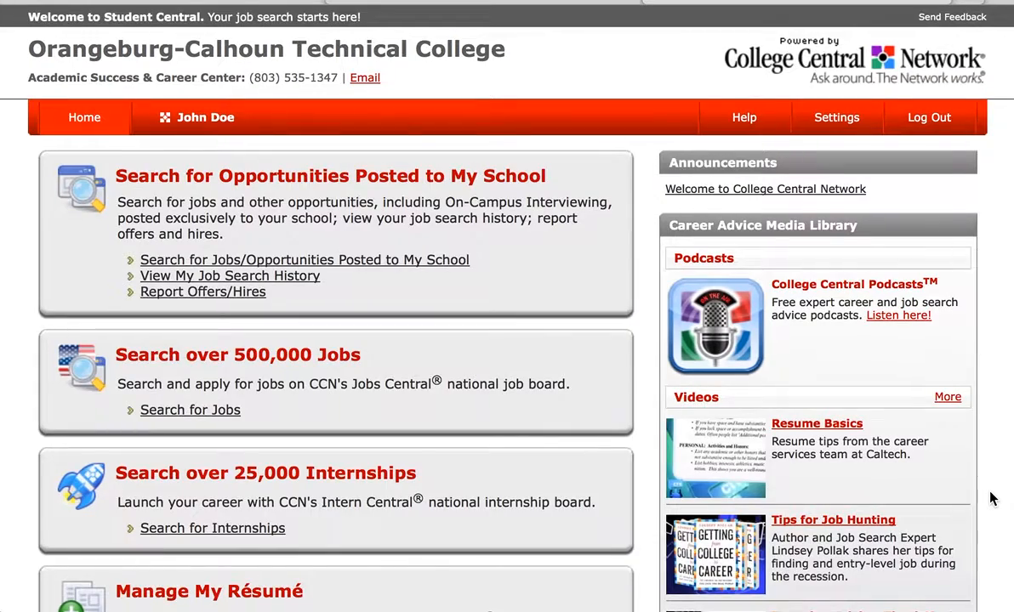
Open the résumé manager and start building a second résumé with CCN's Résumé Builder.
scroll(991, 499, down, 10)
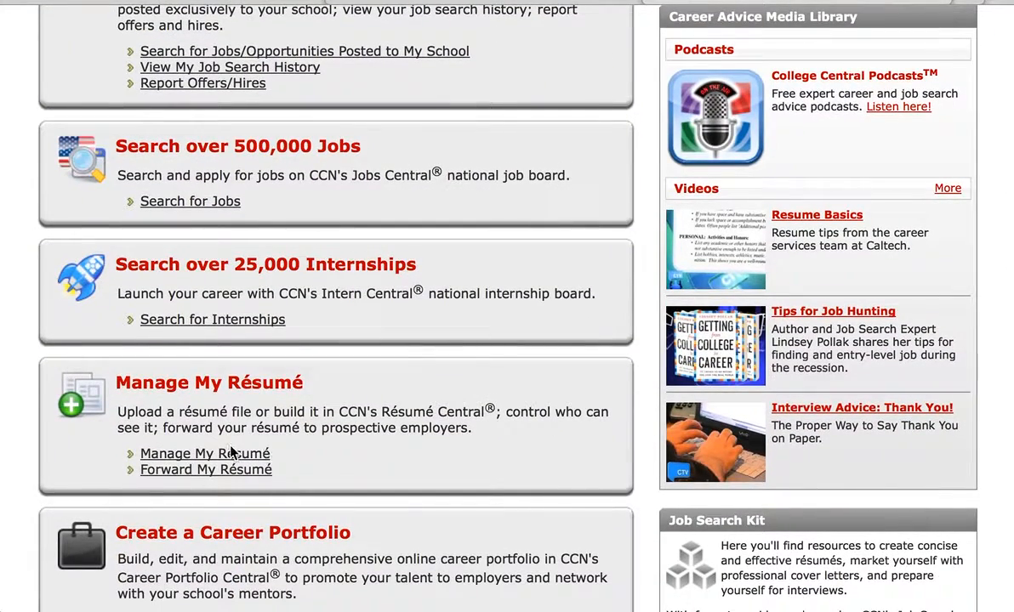
click(231, 457)
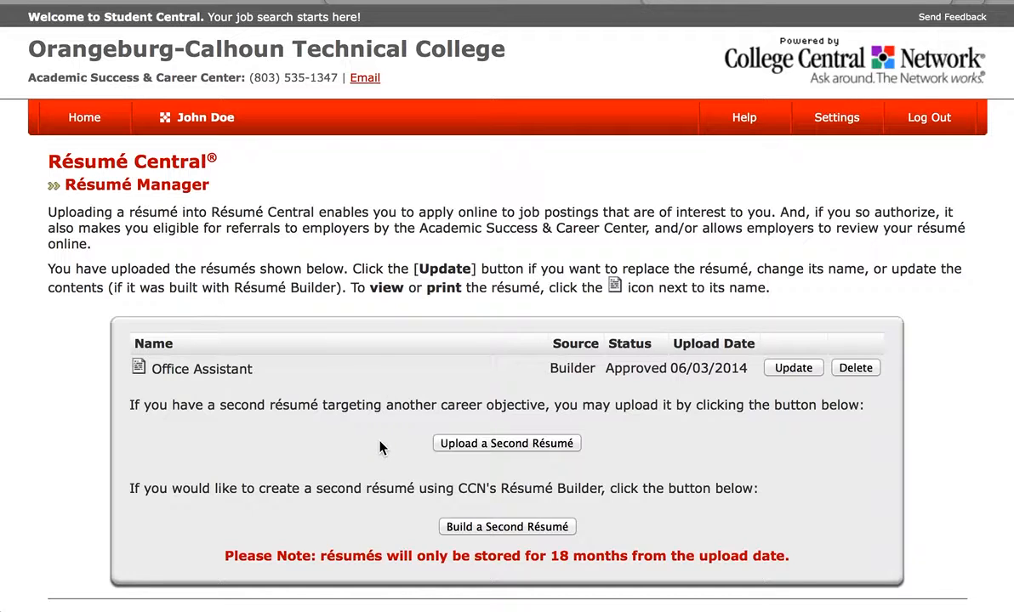
scroll(380, 447, down, 1)
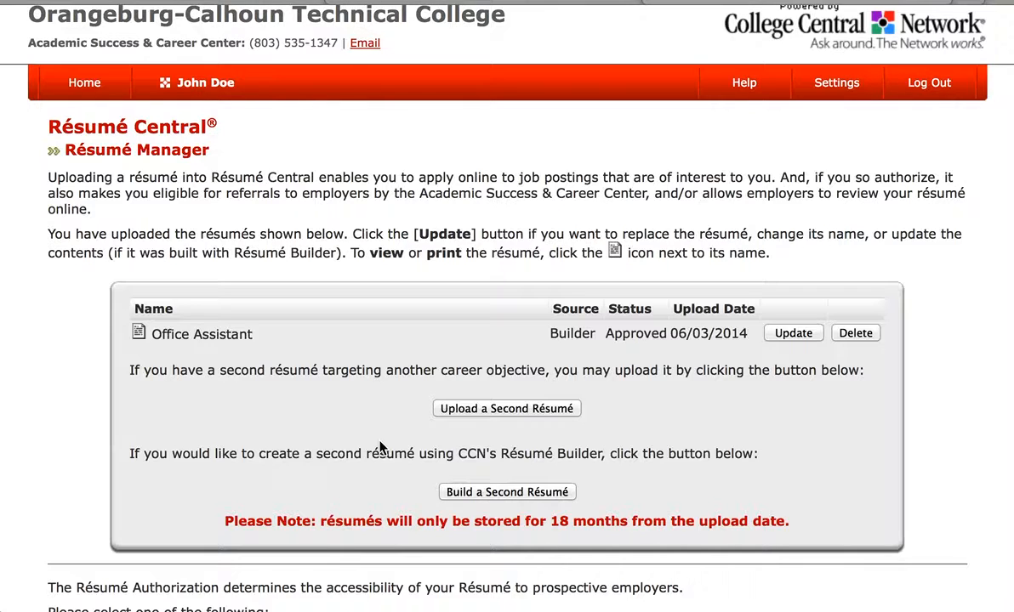
scroll(379, 446, down, 5)
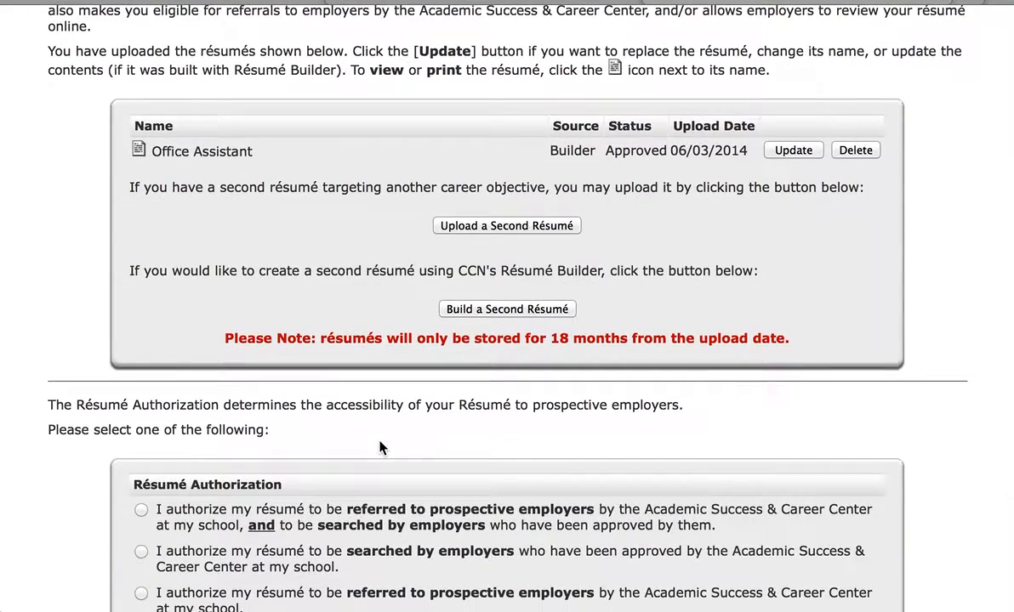
scroll(380, 447, down, 4)
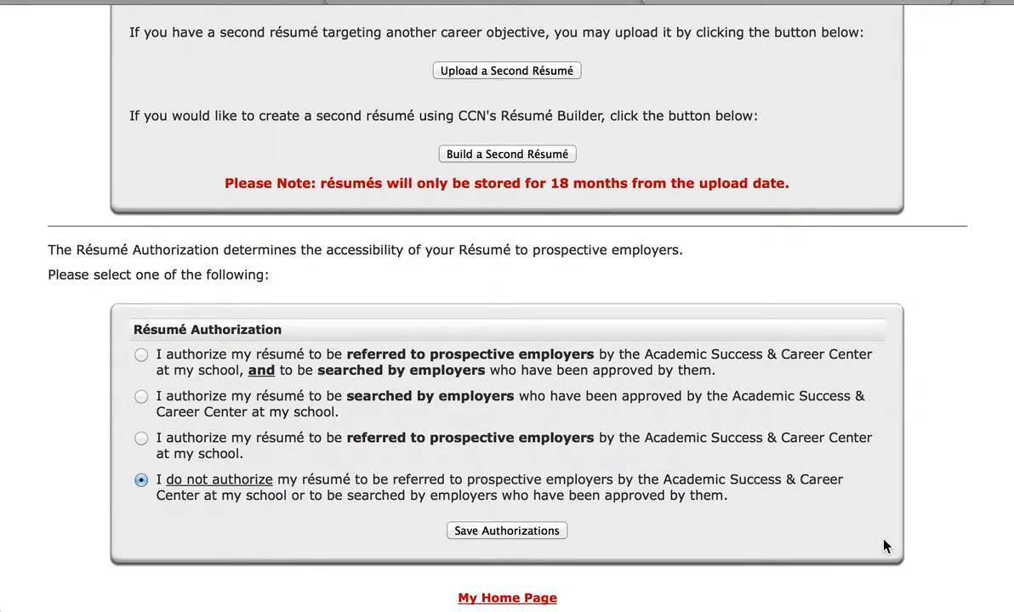
scroll(920, 535, down, 2)
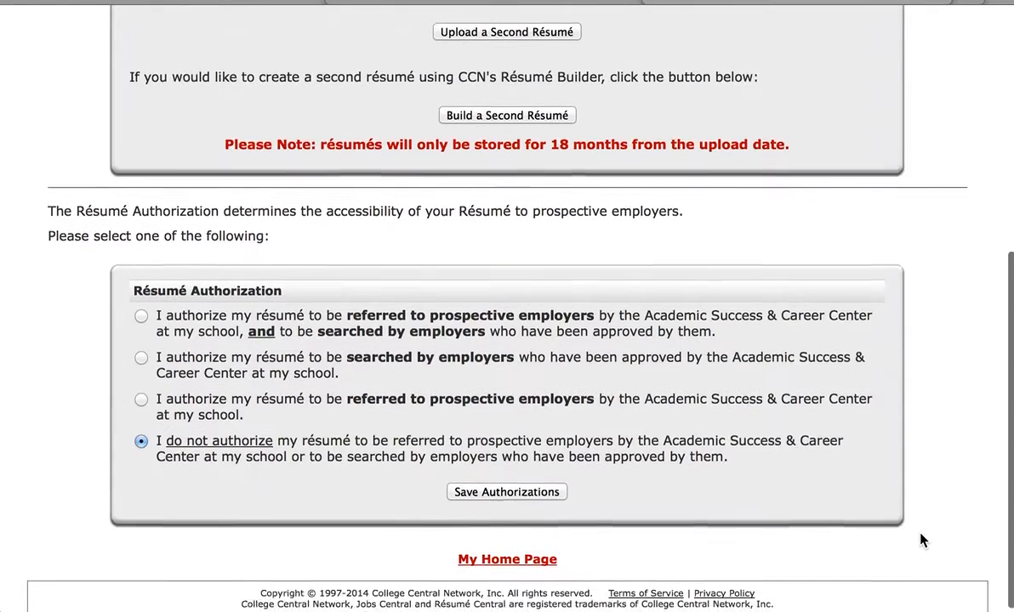
scroll(920, 536, up, 2)
scroll(920, 540, up, 4)
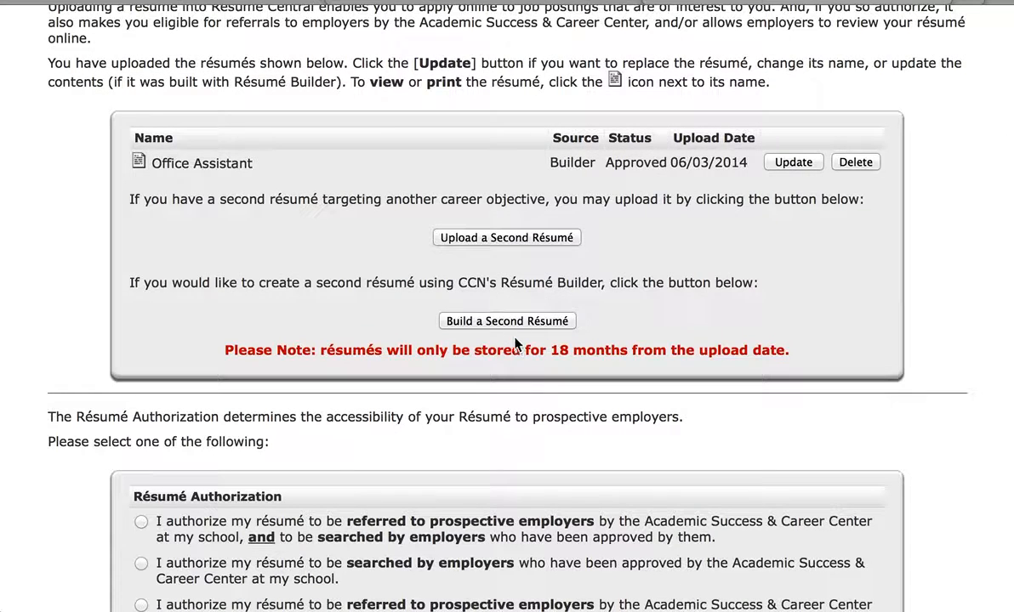
click(508, 322)
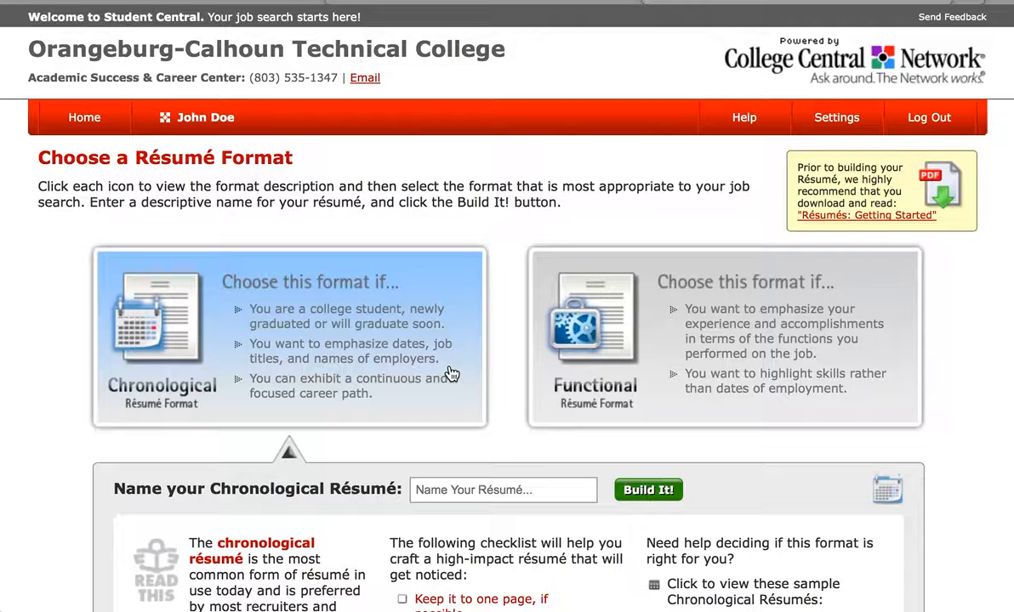
Examine the functional résumé format's description, checklist and list of sample résumés.
click(786, 364)
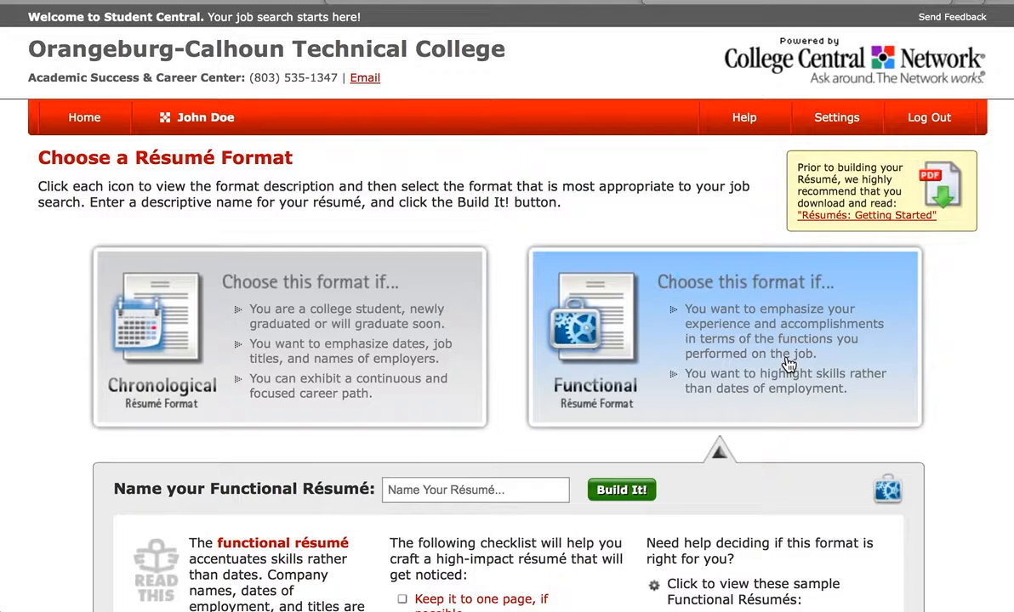
scroll(787, 364, down, 3)
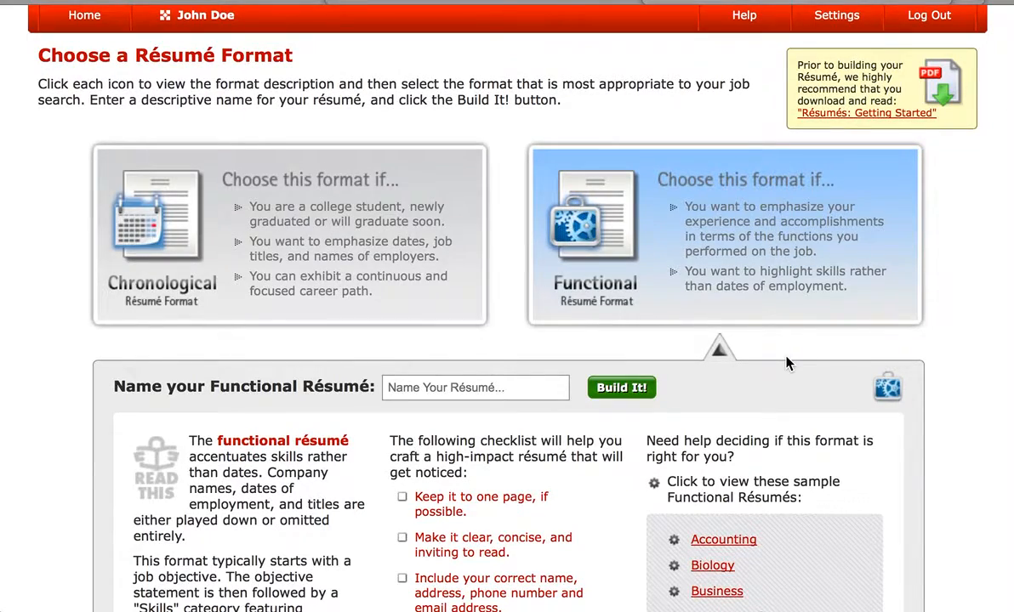
scroll(786, 363, down, 5)
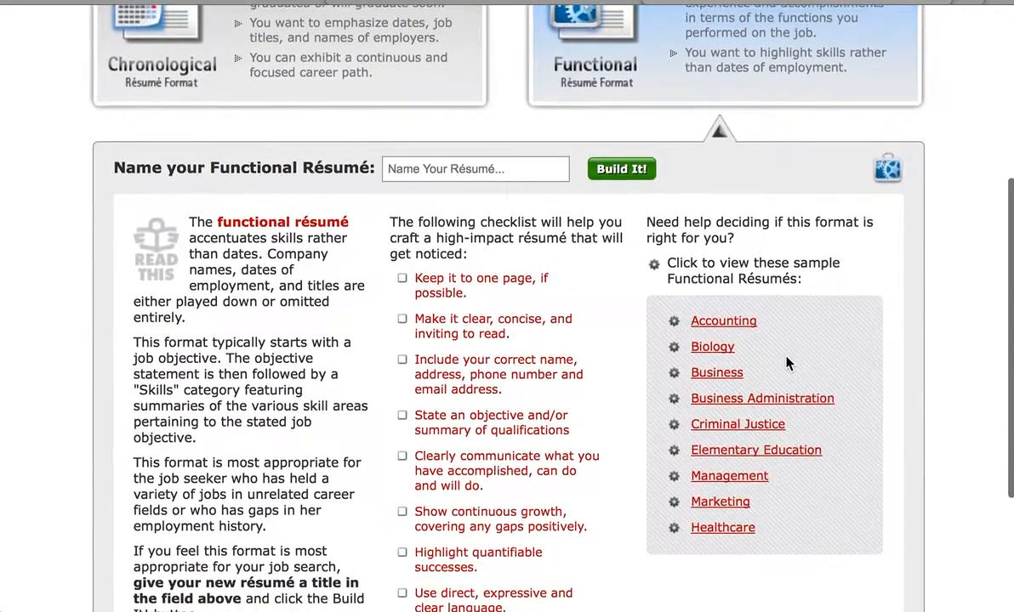
scroll(786, 363, down, 4)
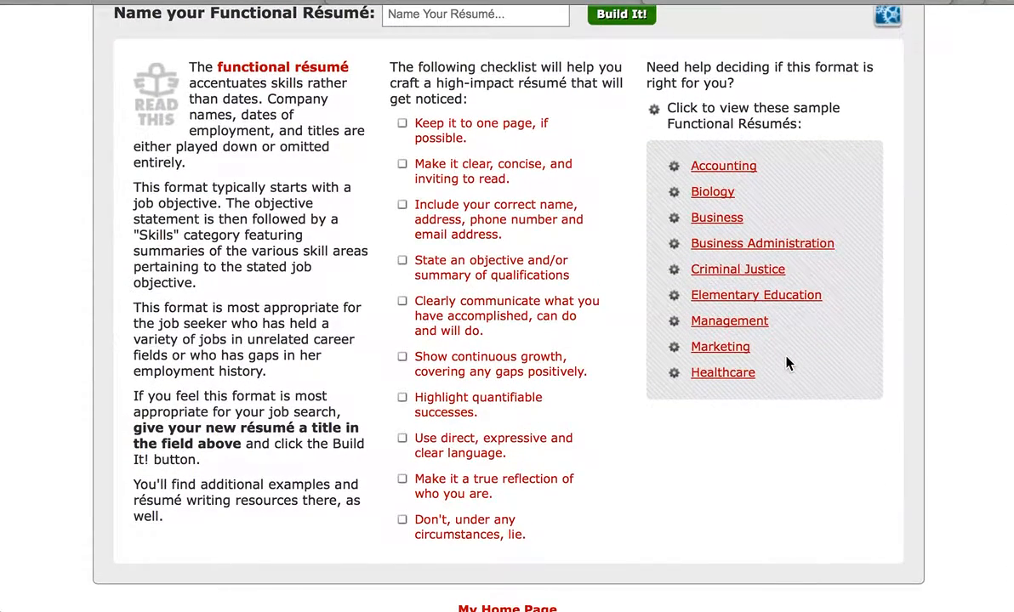
scroll(785, 363, up, 3)
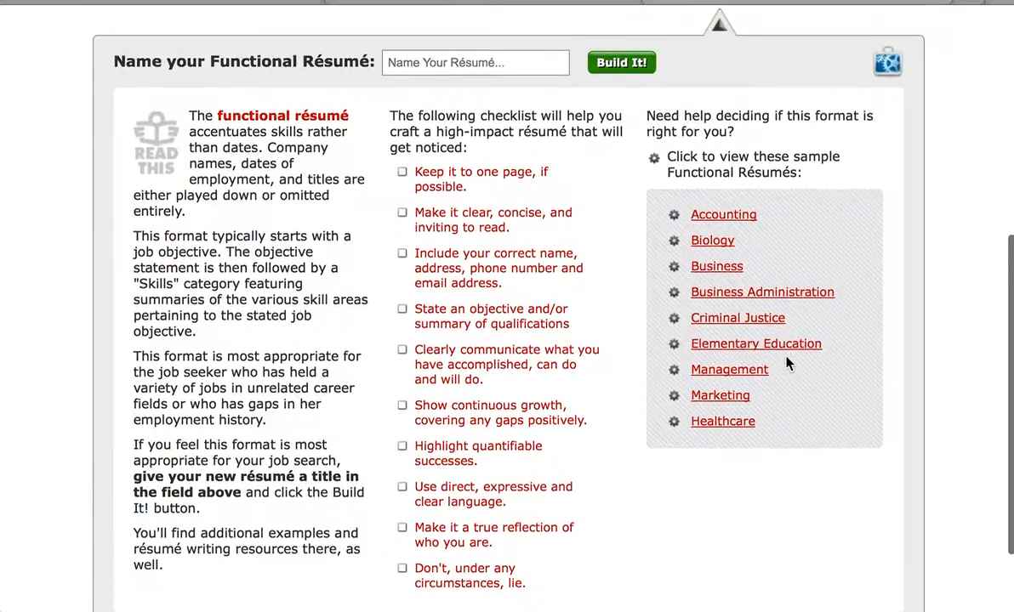
scroll(786, 363, up, 1)
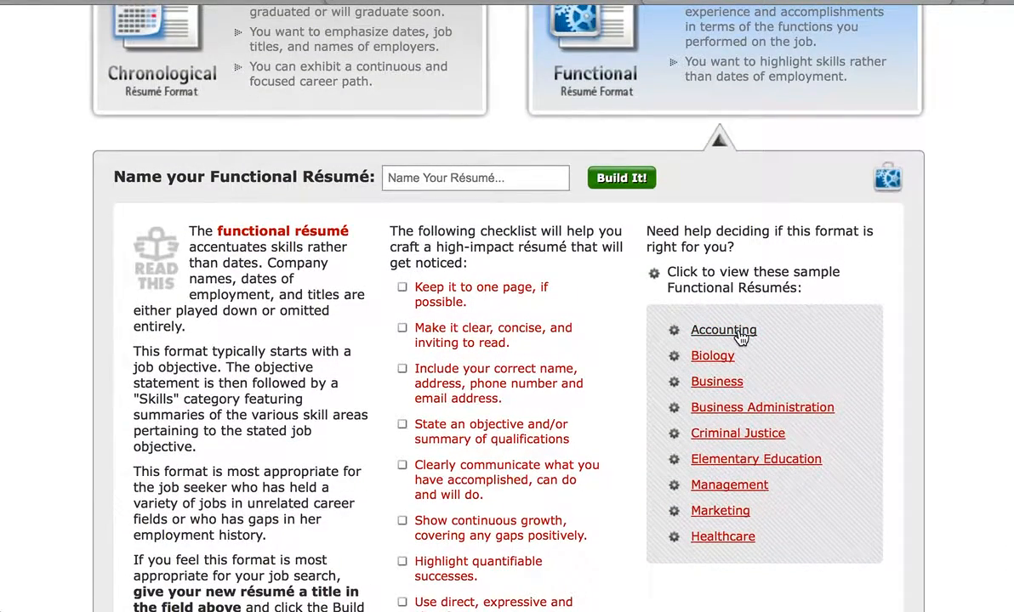
scroll(715, 338, up, 3)
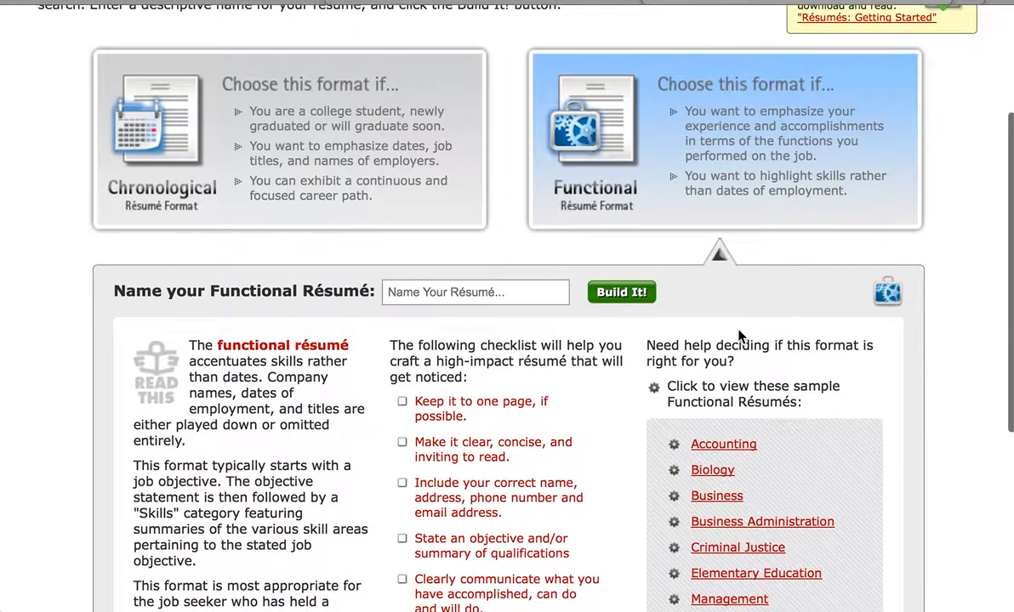
Choose the chronological résumé format, name the résumé "Sample Resume" and start building it.
click(404, 175)
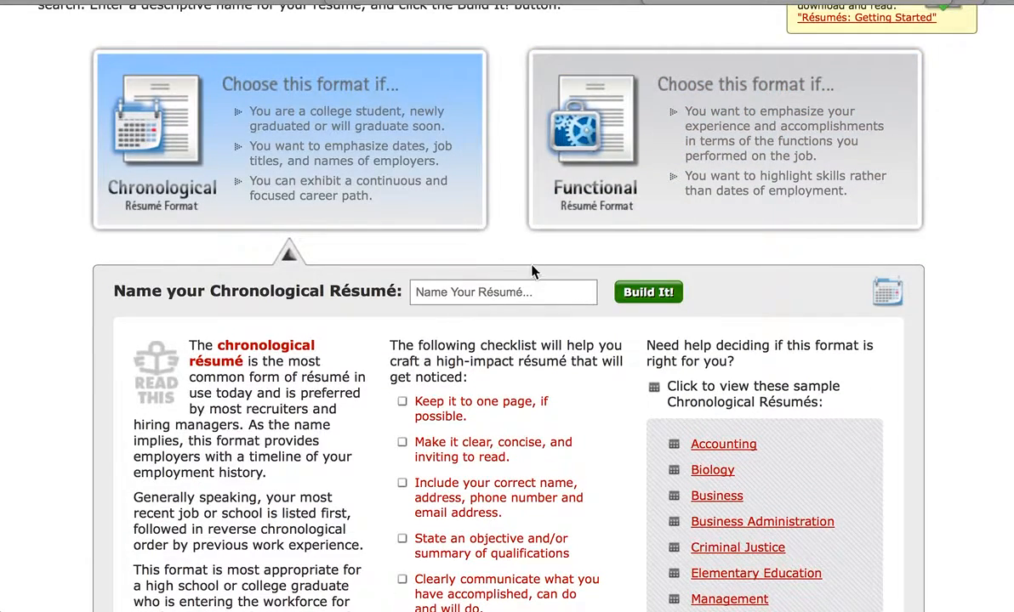
click(545, 293)
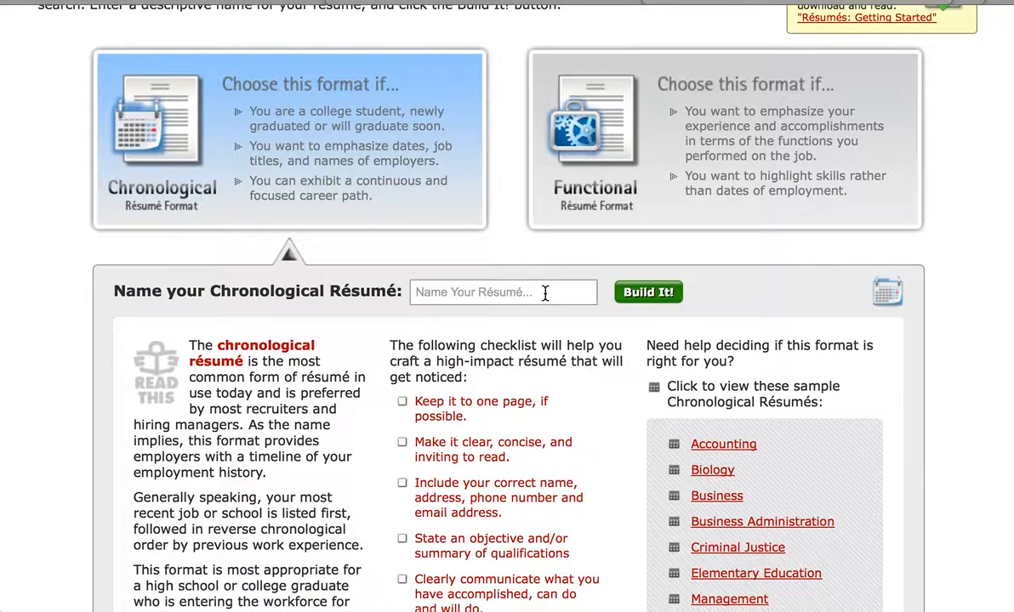
text(Sample Resu)
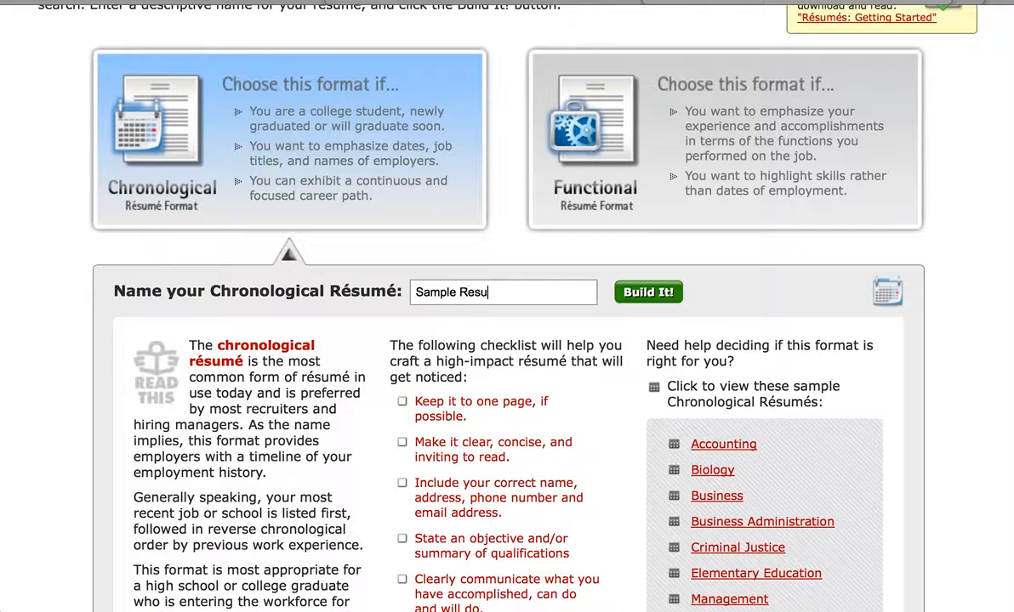
text(me)
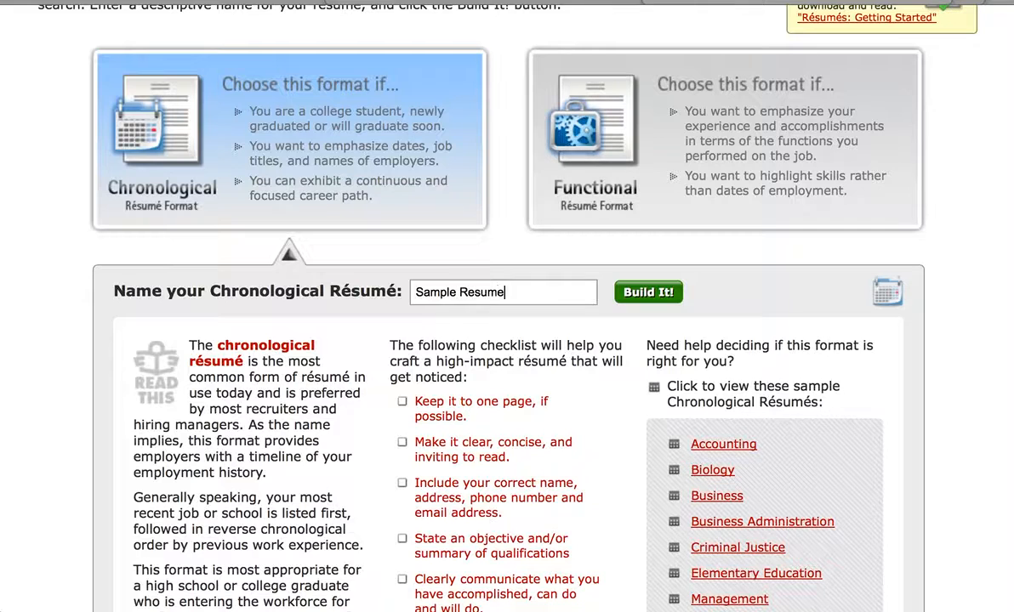
click(663, 297)
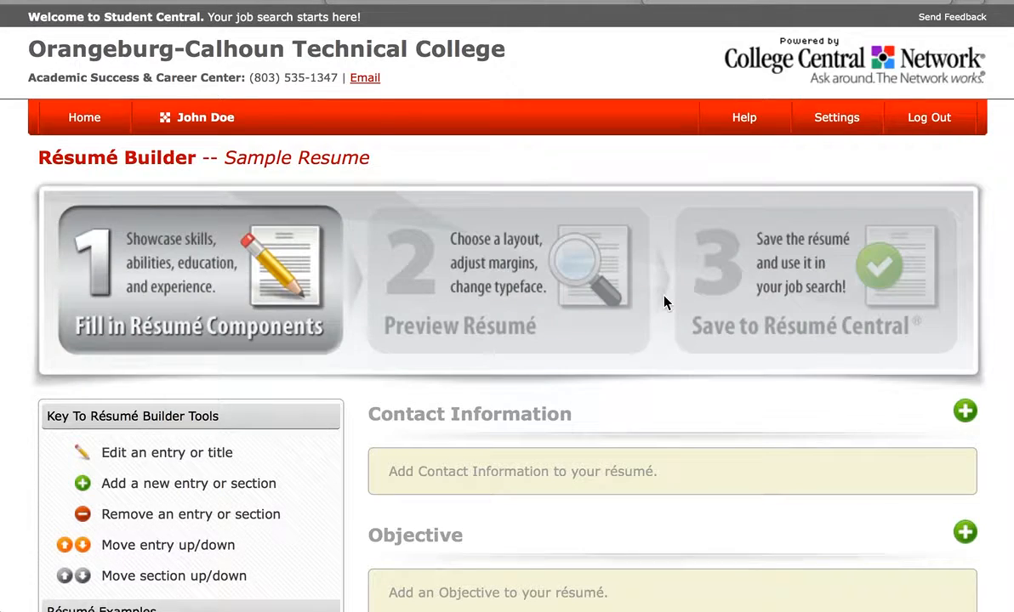
Add the Contact Information section to the résumé using the account's prefilled name, address, phone and e-mail.
scroll(663, 301, down, 5)
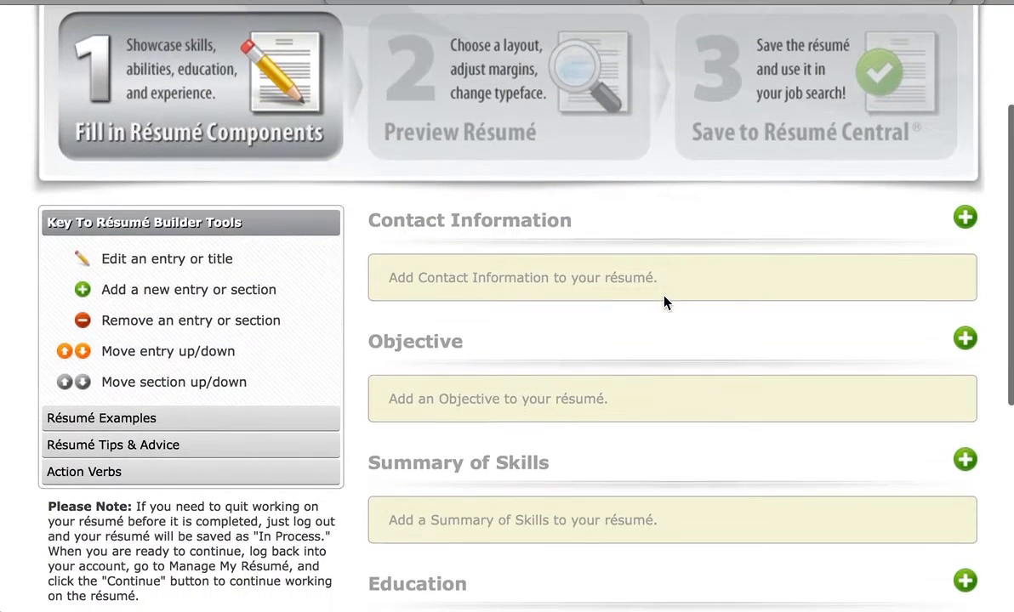
scroll(665, 302, down, 2)
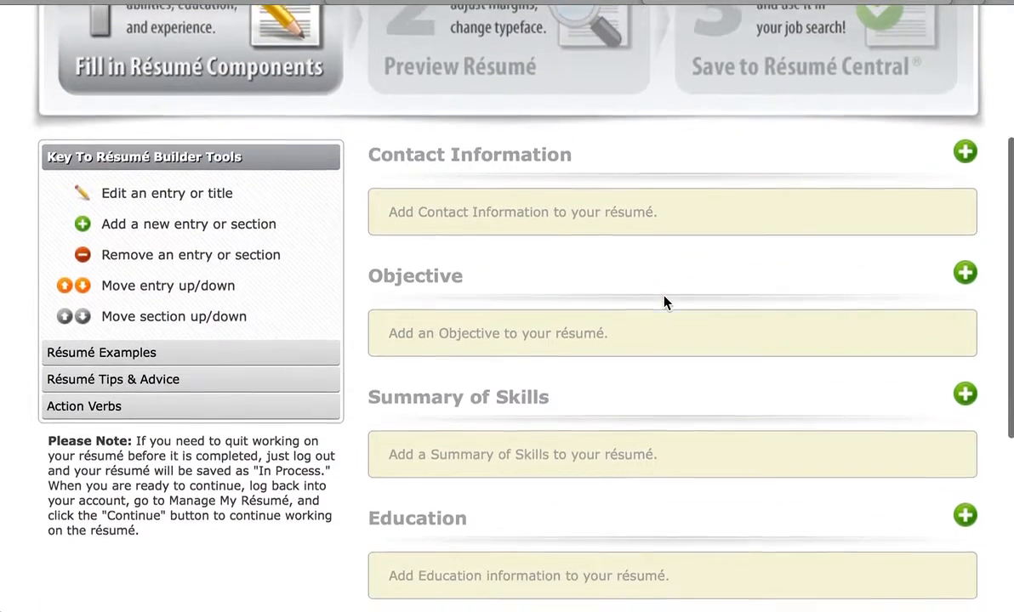
click(965, 147)
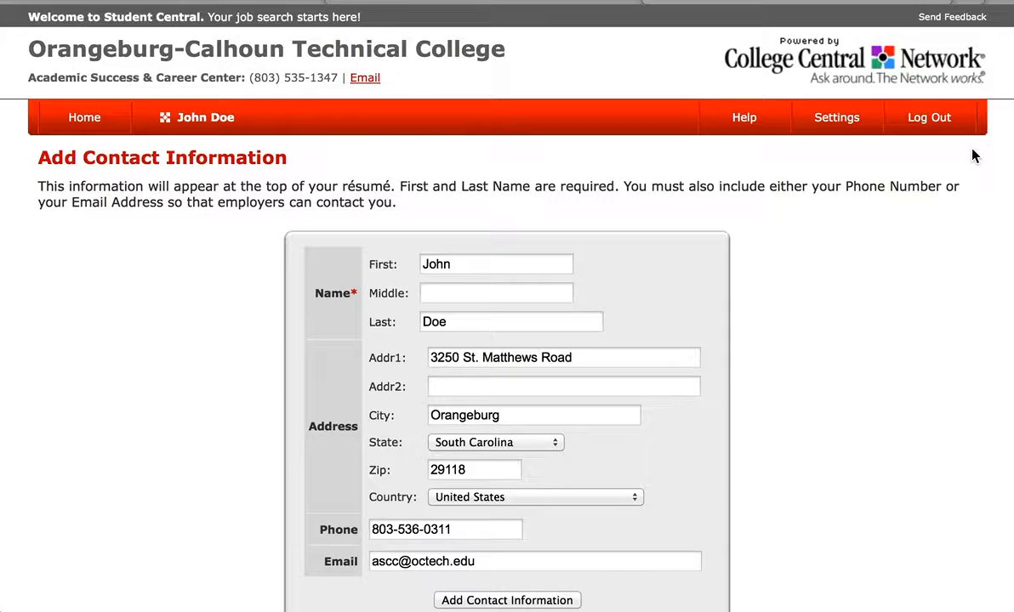
scroll(974, 156, down, 3)
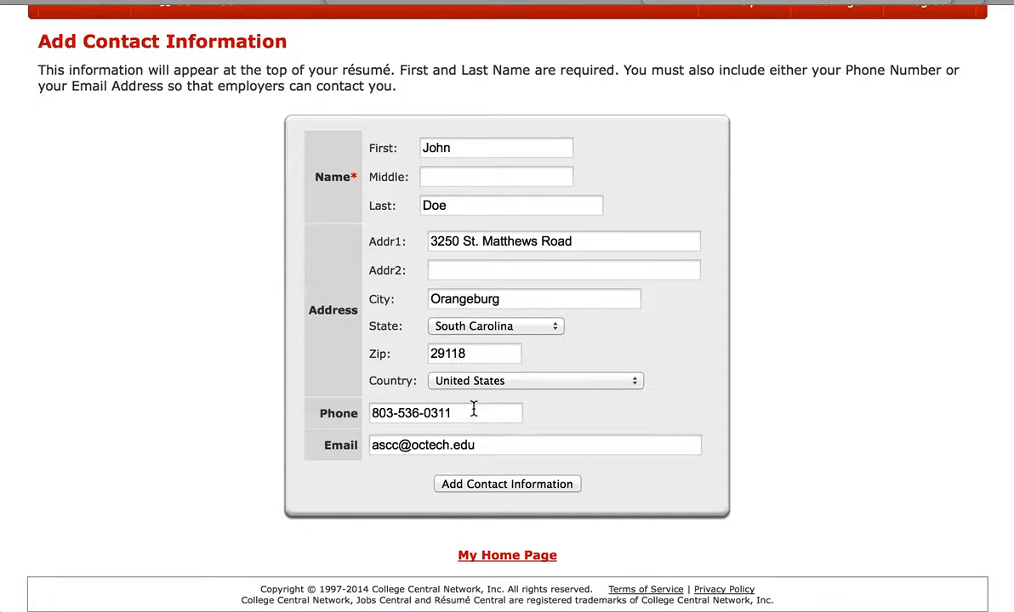
click(525, 485)
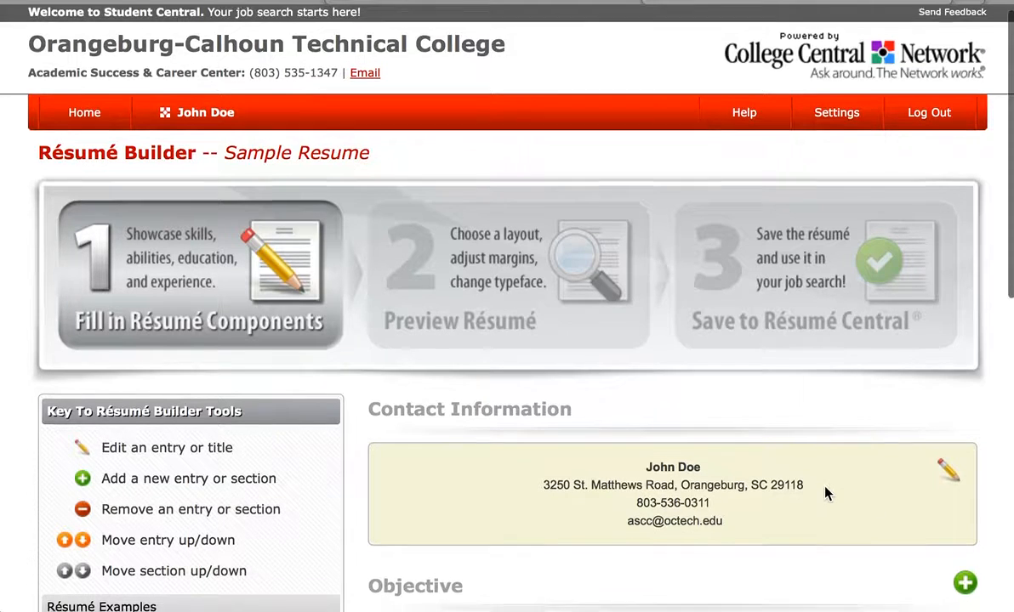
Reopen the résumé's contact information entry for editing, review its fields and save it as is.
scroll(824, 491, down, 3)
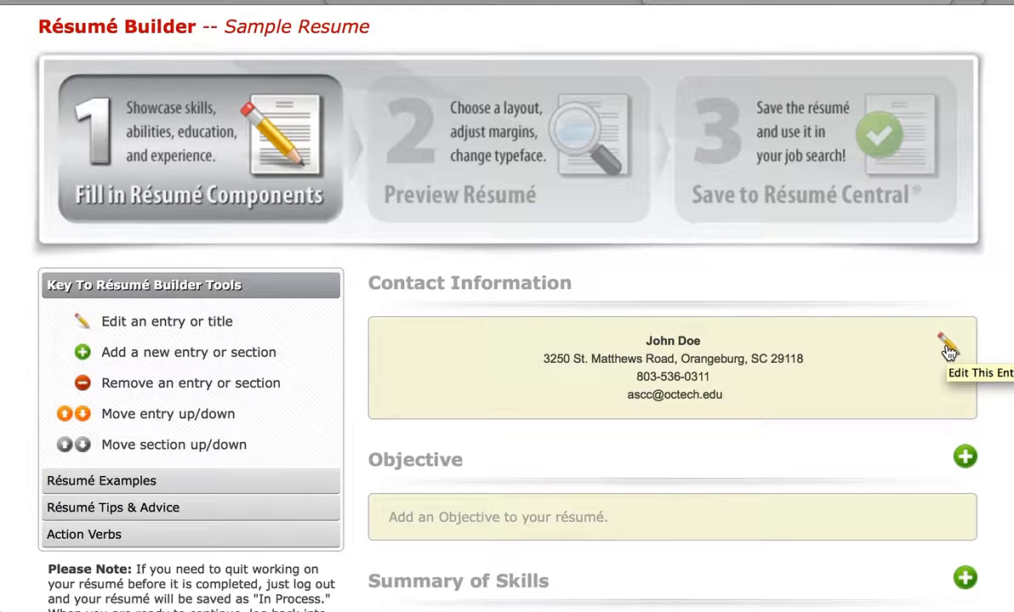
click(947, 347)
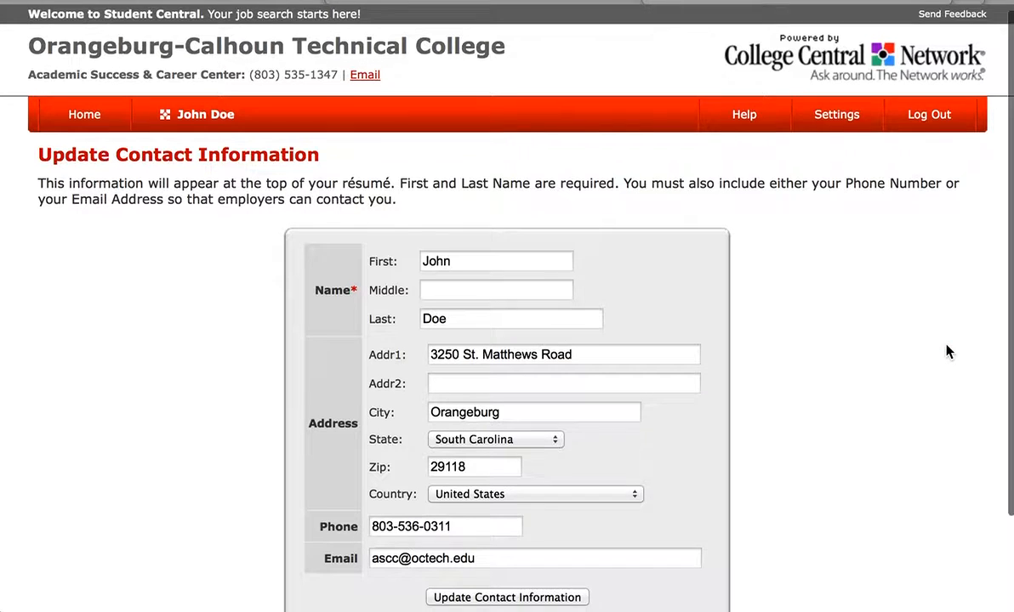
scroll(949, 351, down, 3)
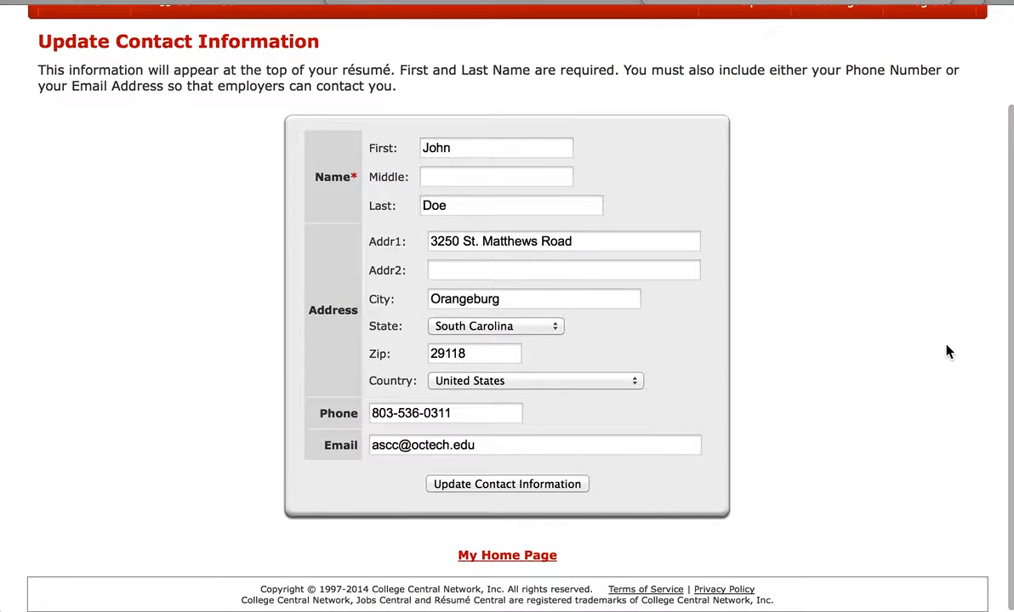
click(576, 487)
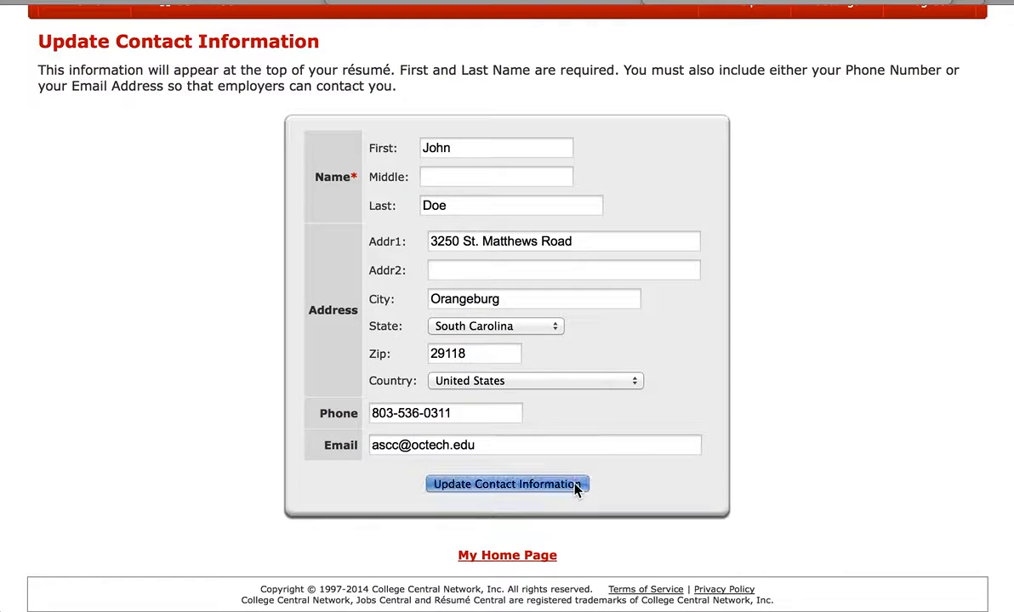
Add an objective under the section name Employment Objective reading "Certified Nursing Assistant with 2 years experience providing quality patient care".
scroll(887, 415, down, 5)
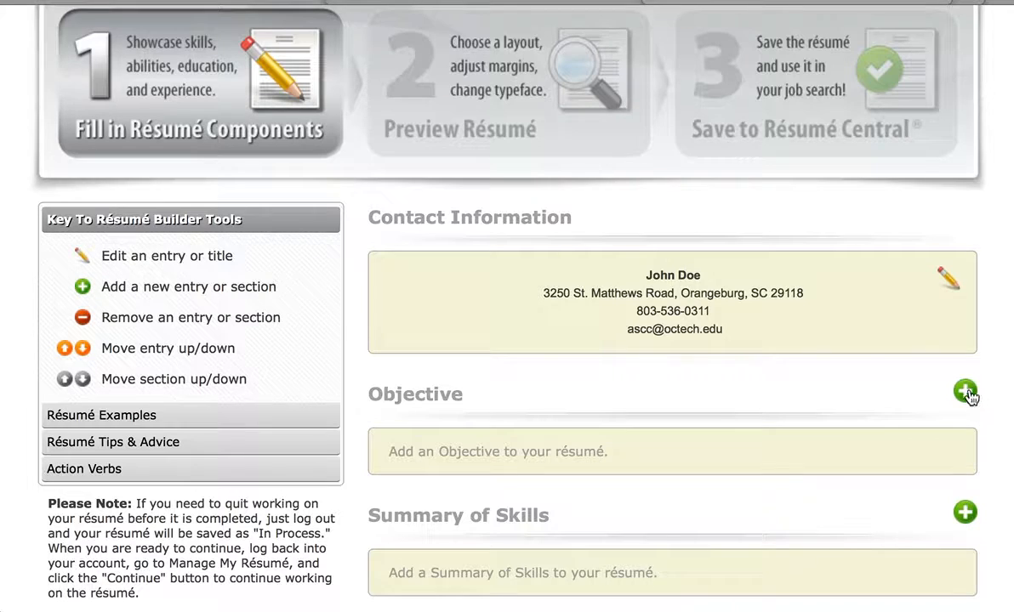
click(965, 392)
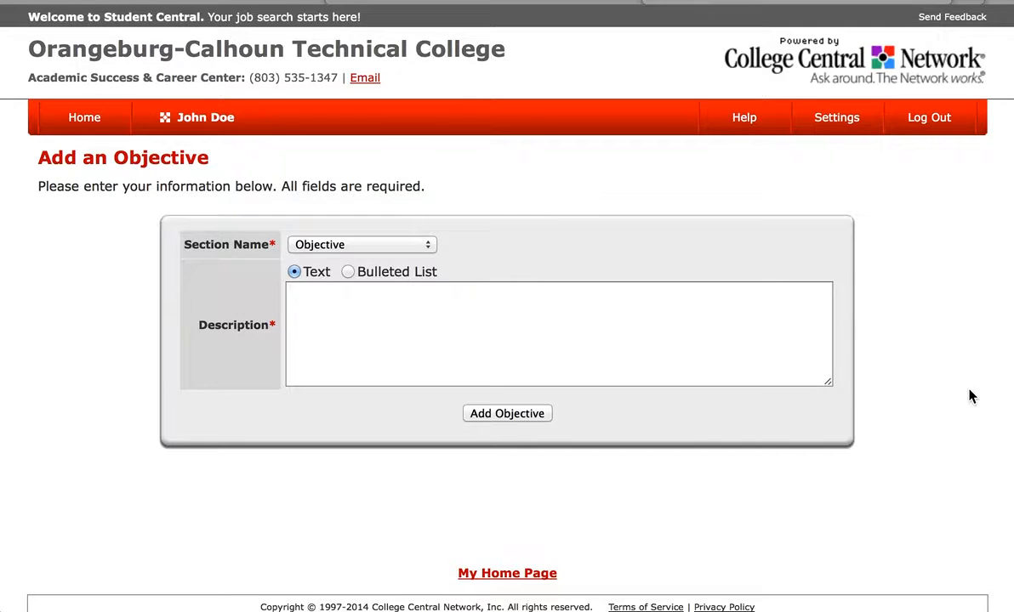
click(427, 245)
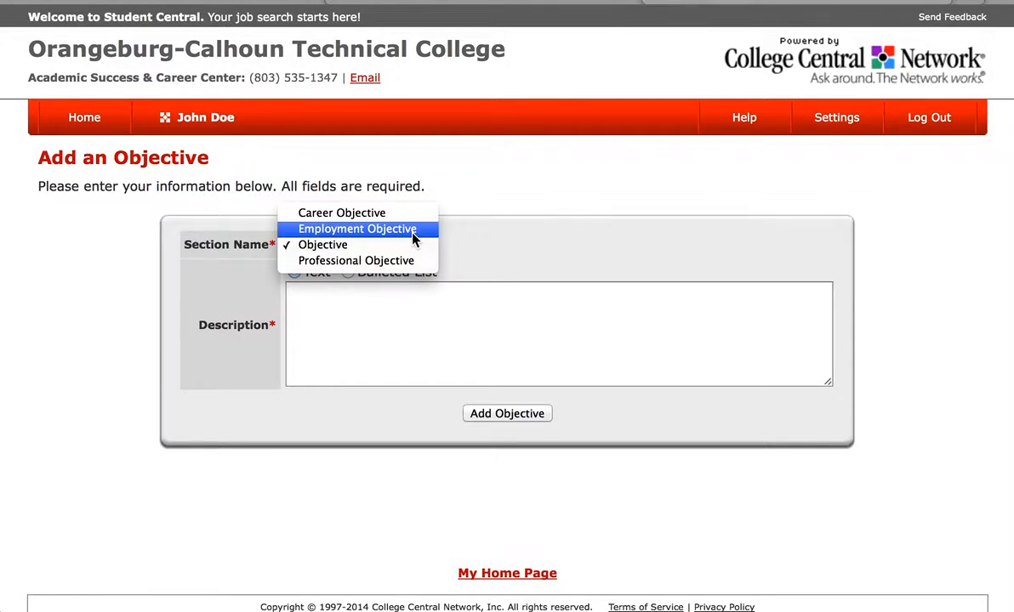
click(413, 235)
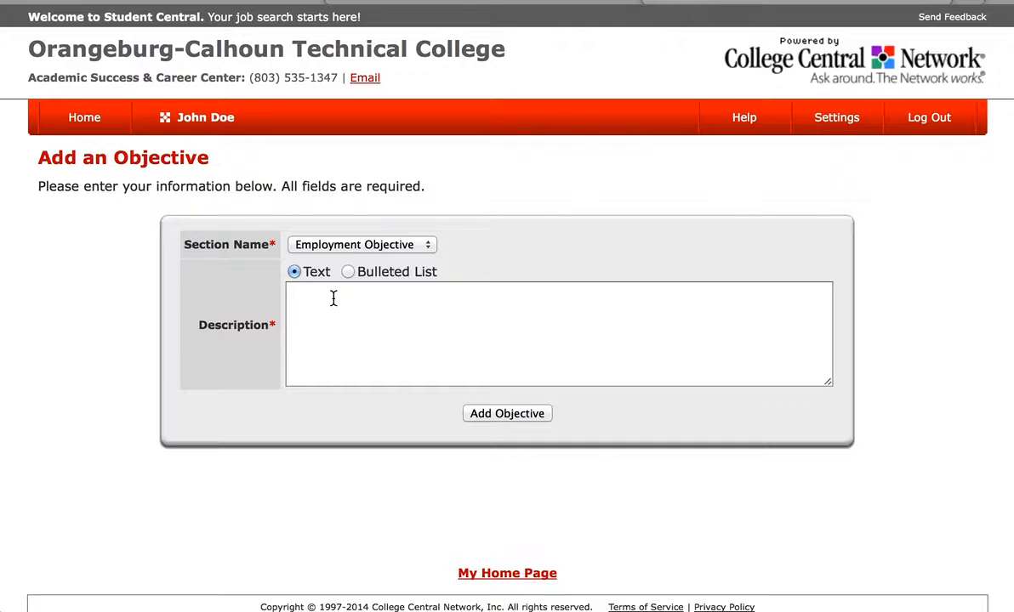
text(Certified Nursing Assistan)
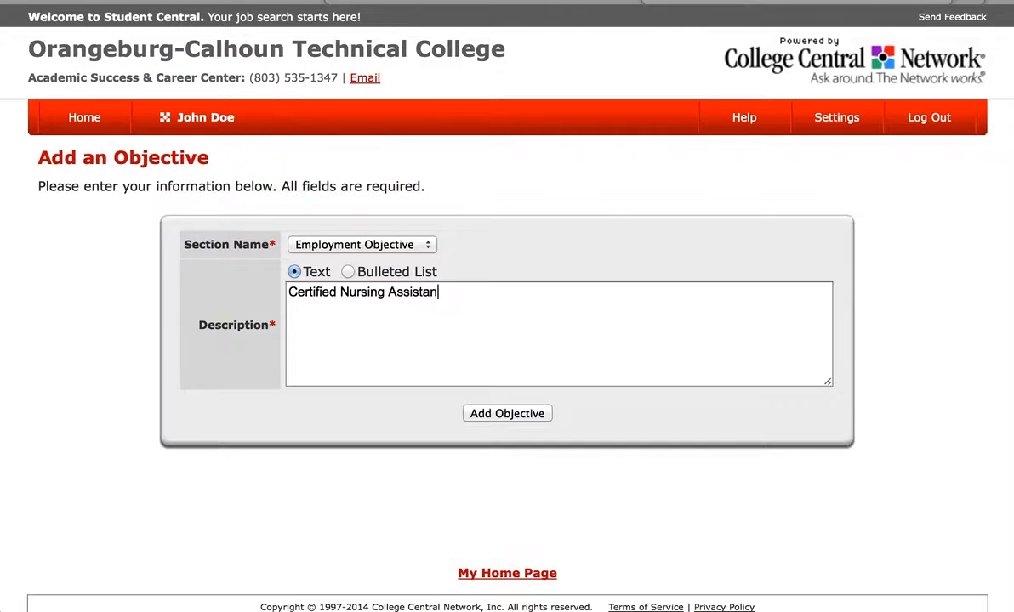
text(t with 2 years e)
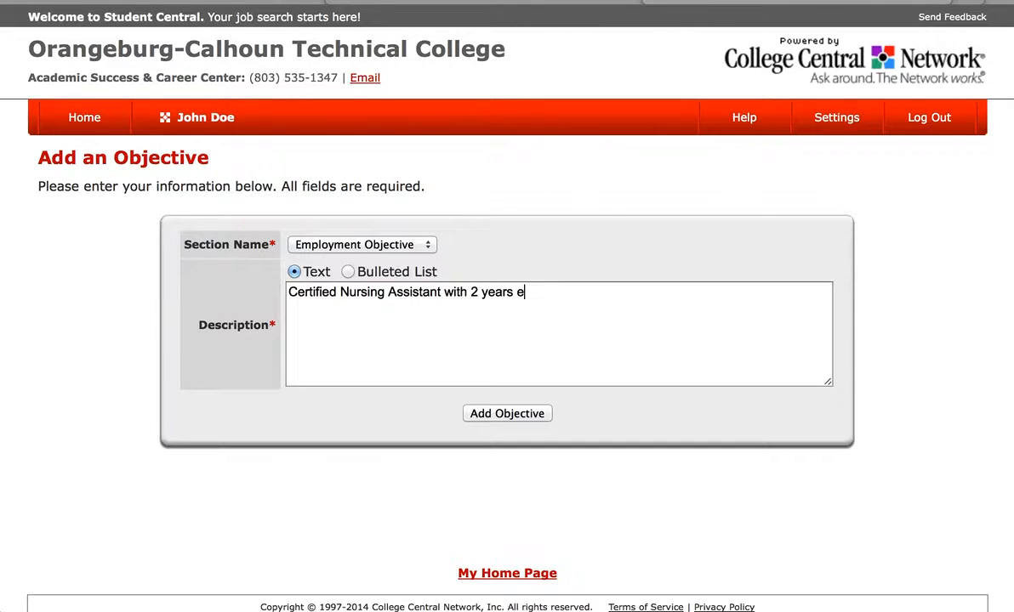
text(xperience provi)
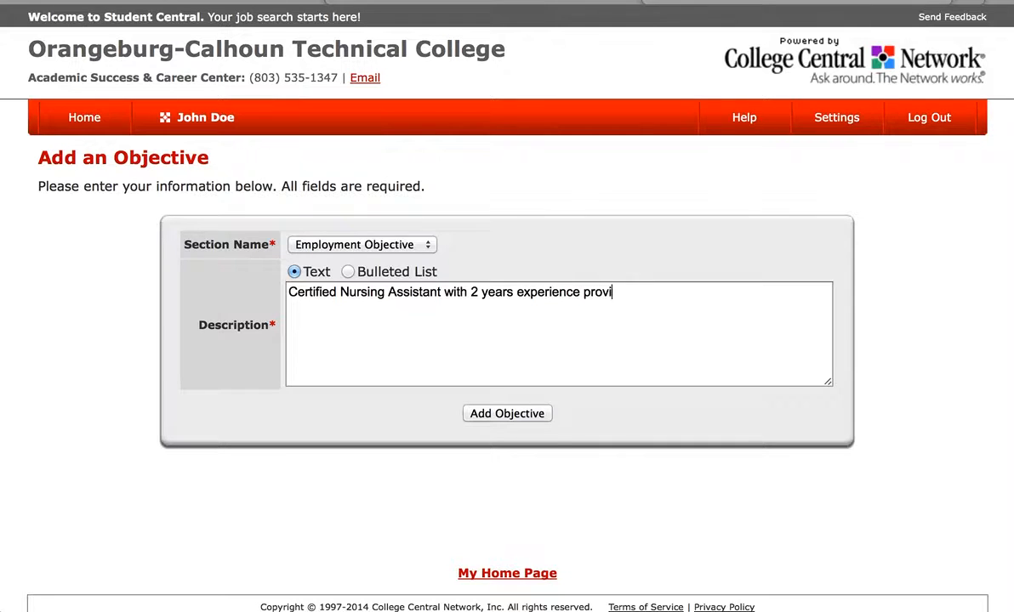
text(ding quality patient care)
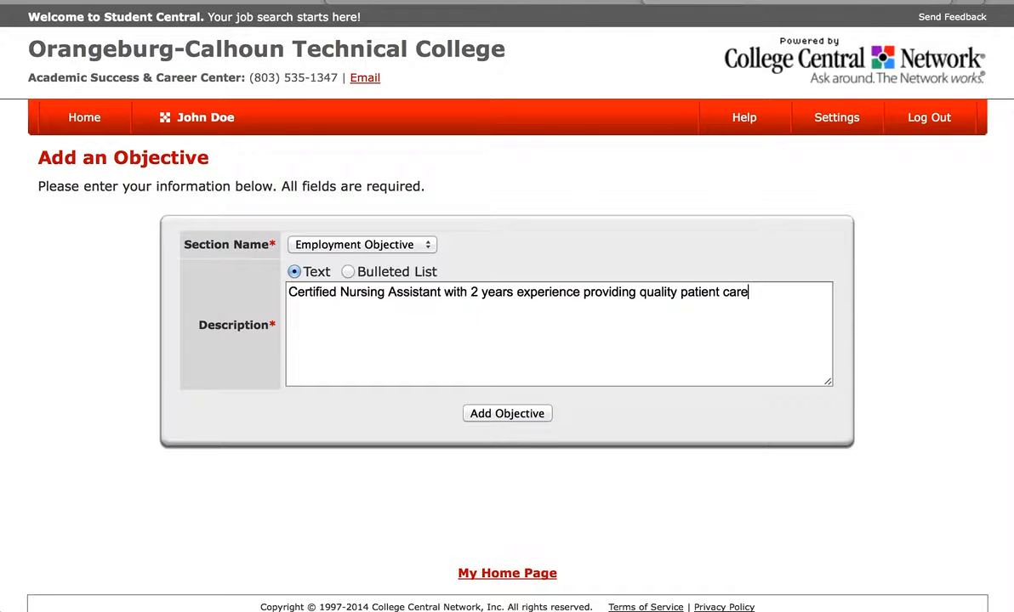
click(482, 417)
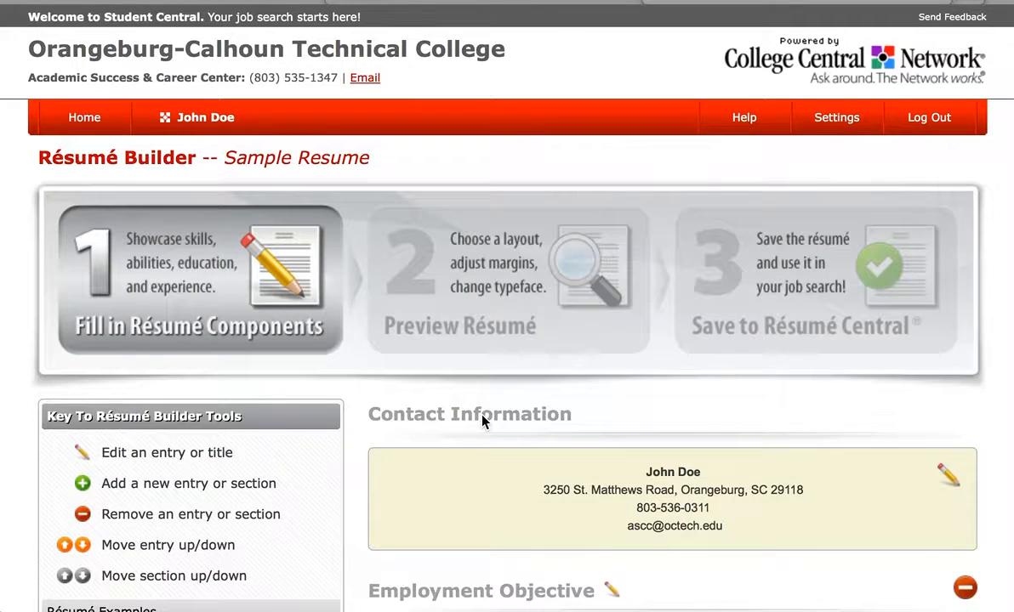
Start a Summary of Skills entry with the section name Highlights of Qualifications and the description formatted as a bulleted list.
scroll(482, 421, down, 3)
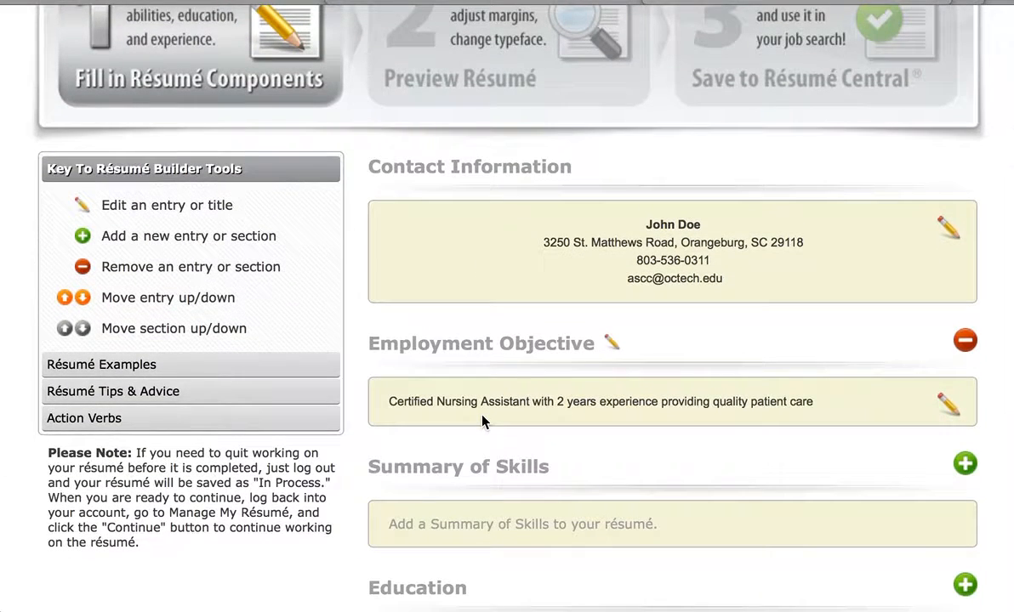
scroll(482, 421, down, 1)
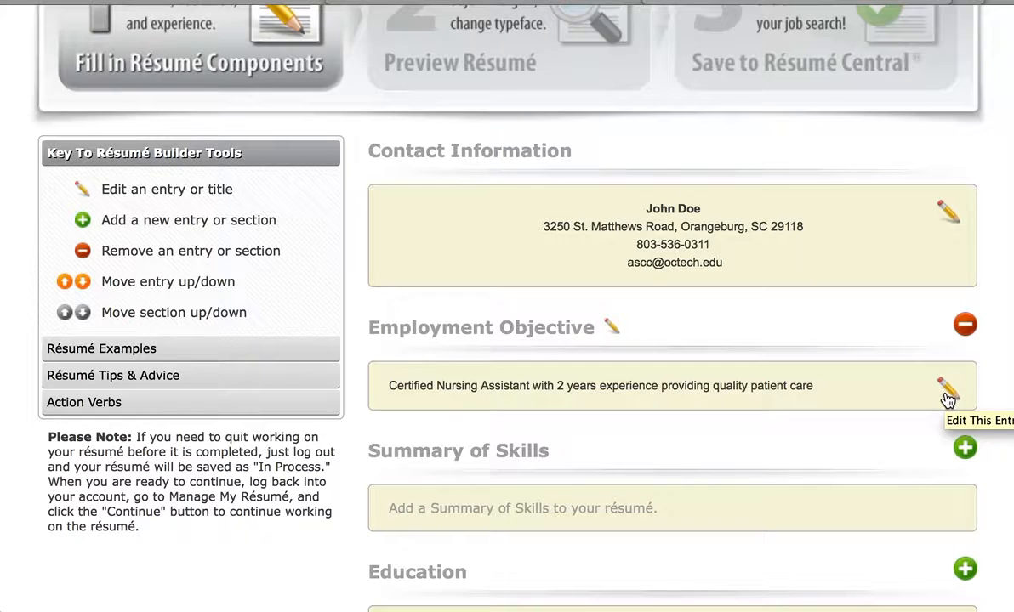
scroll(857, 453, down, 2)
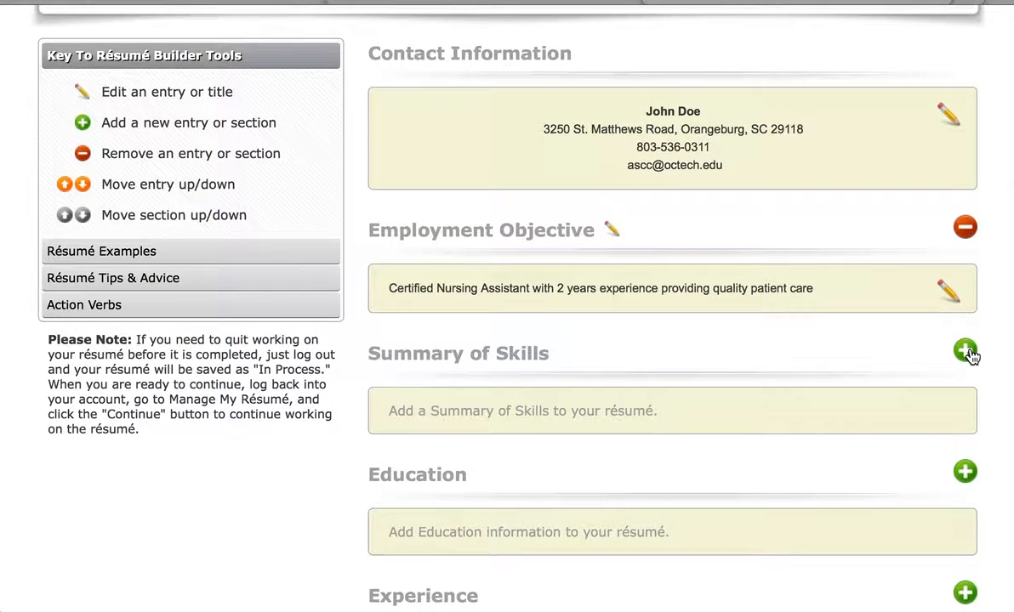
click(966, 351)
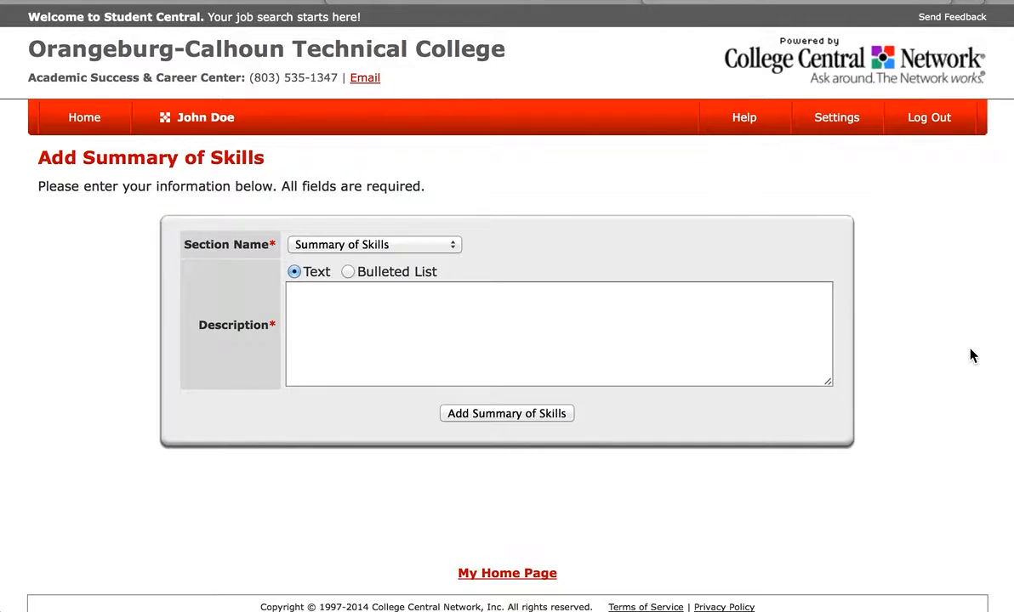
click(452, 248)
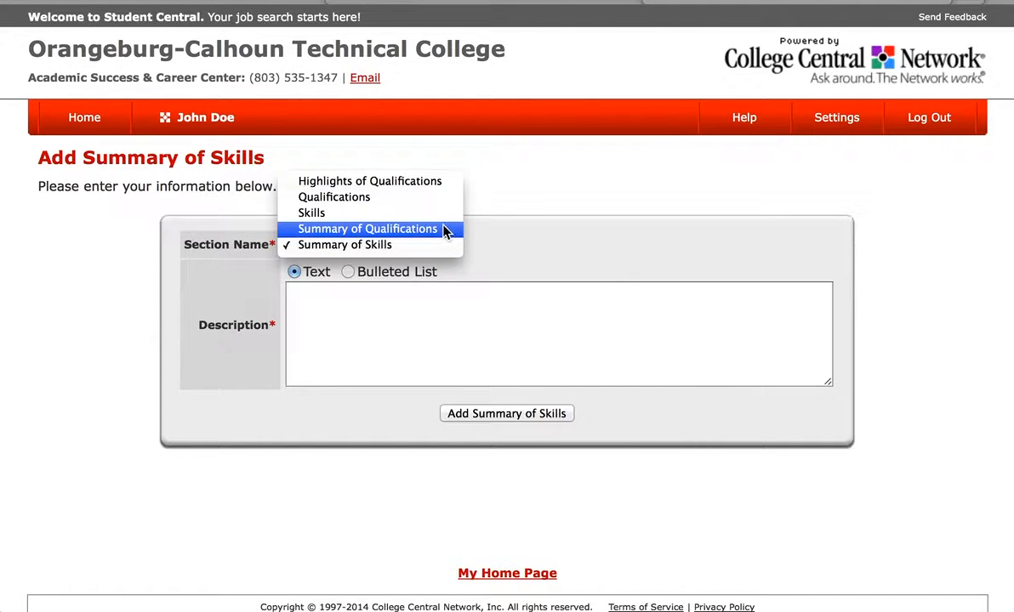
click(443, 183)
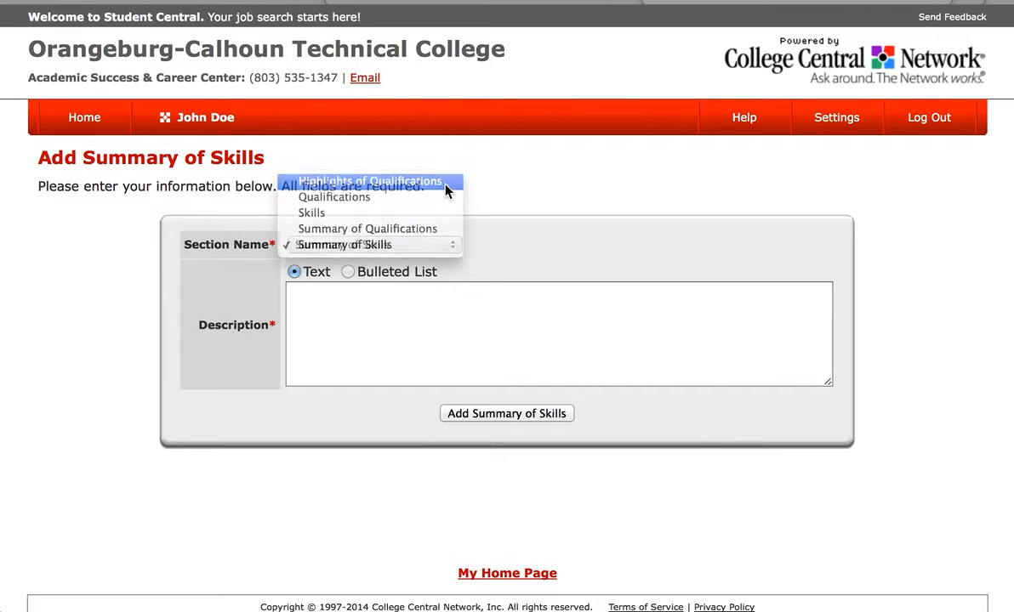
click(348, 272)
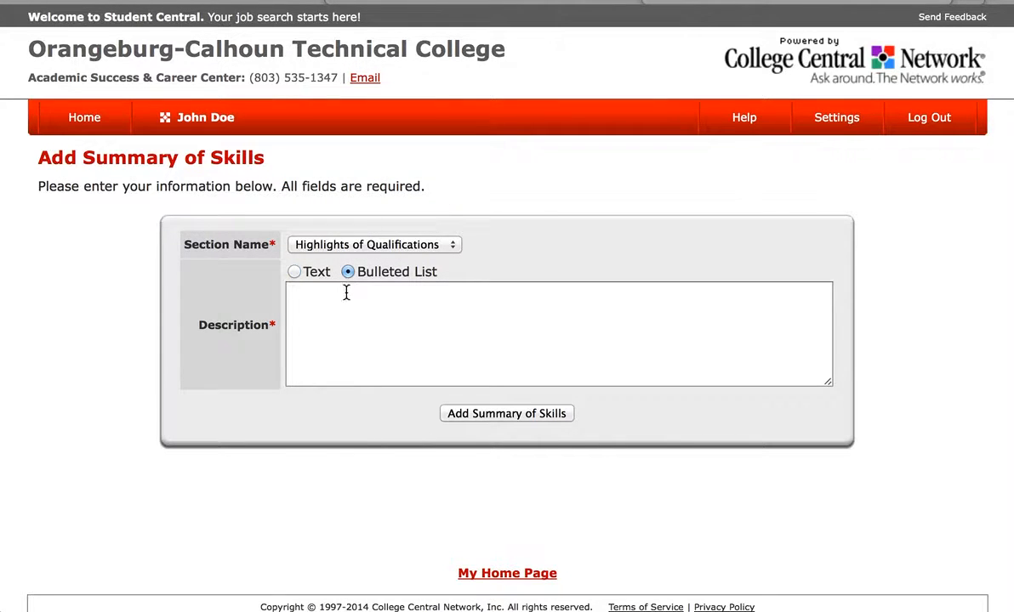
Enter "Certified Nursing Assistant" and "Infant and Adult CPR Certification" as the first two lines of the skills description.
click(341, 304)
text(Certified Nursing Assistna)
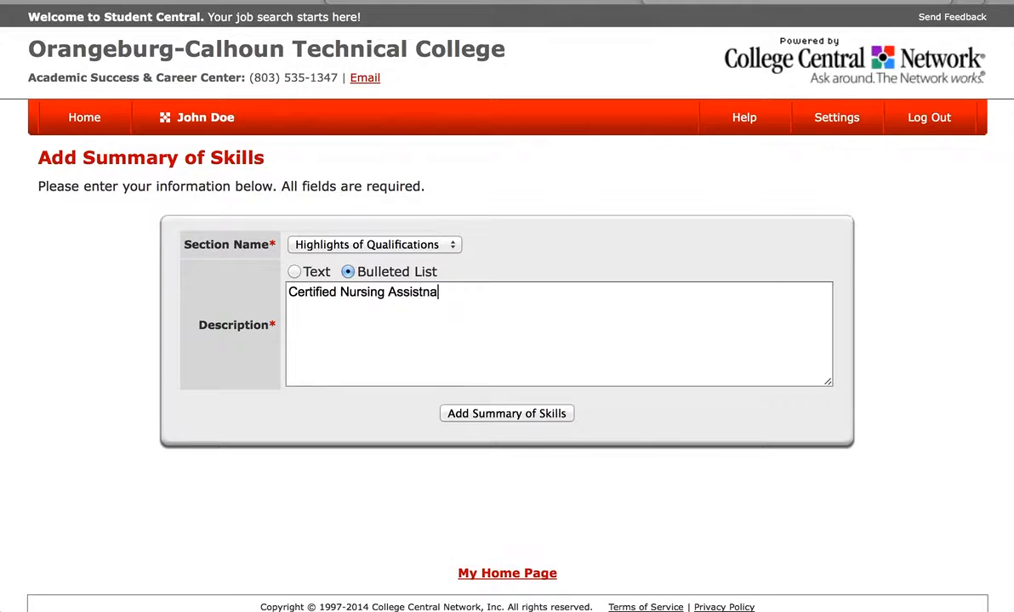
key(BackSpace)
key(BackSpace)
text(ant)
key(Return)
text(Infant and Adult C)
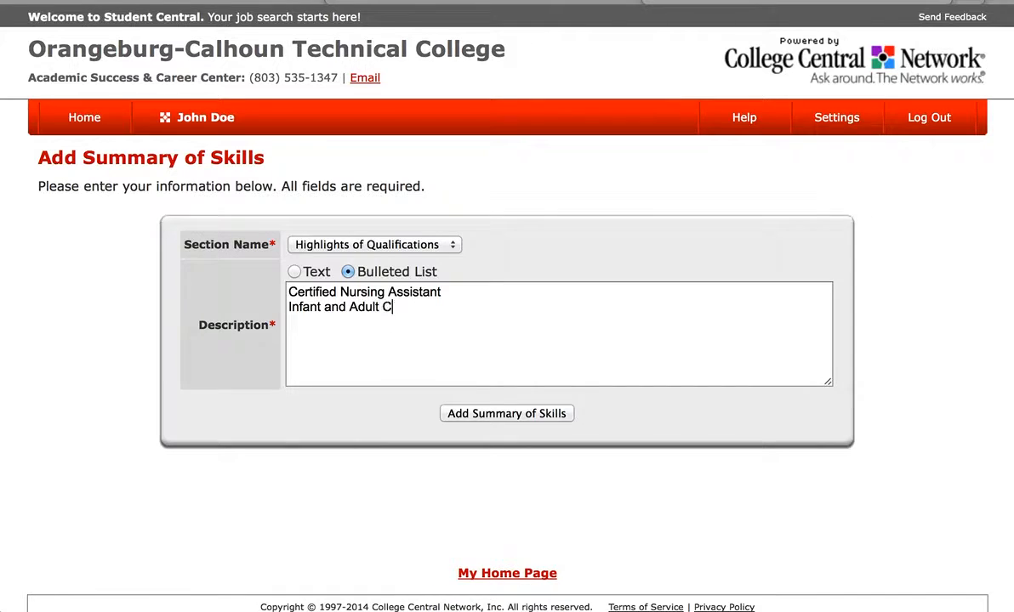
text(PR Certification)
key(Return)
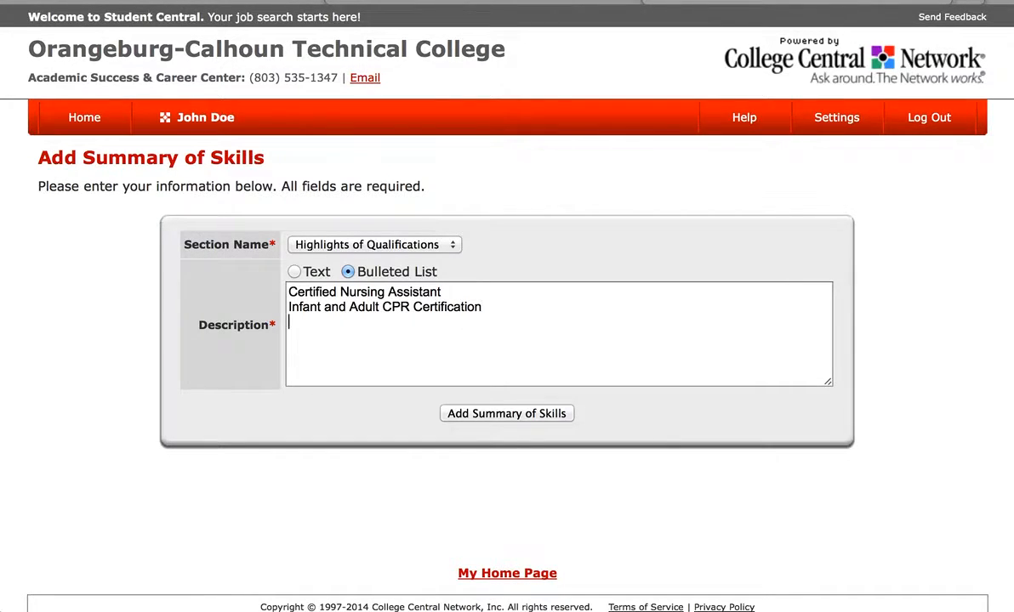
Append the lines "2 years experience in Home Health Care" and "Good communication skills", and add the skills summary to the résumé.
text(2 years experience i)
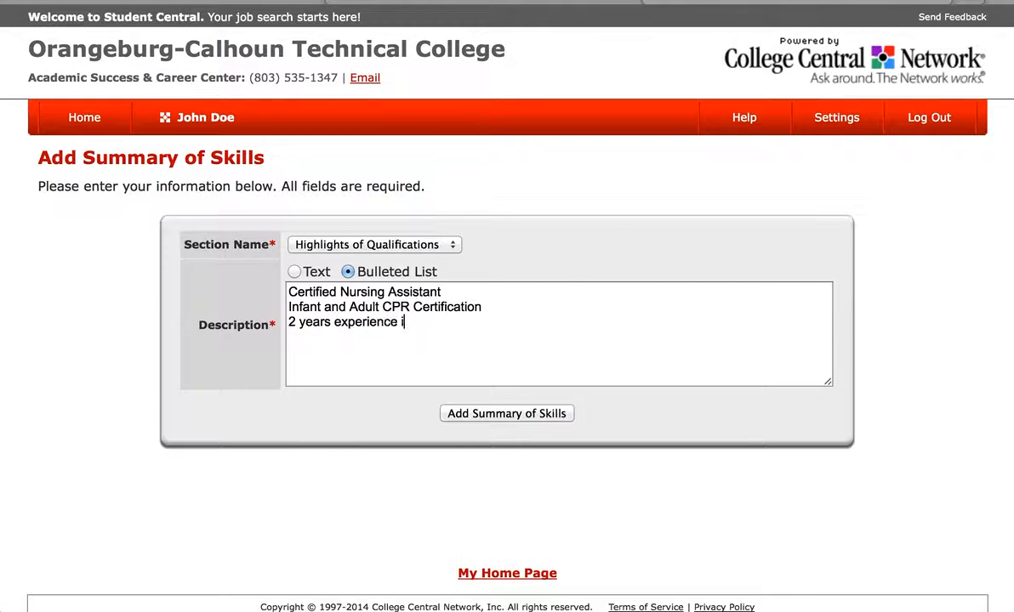
text(n Home Health)
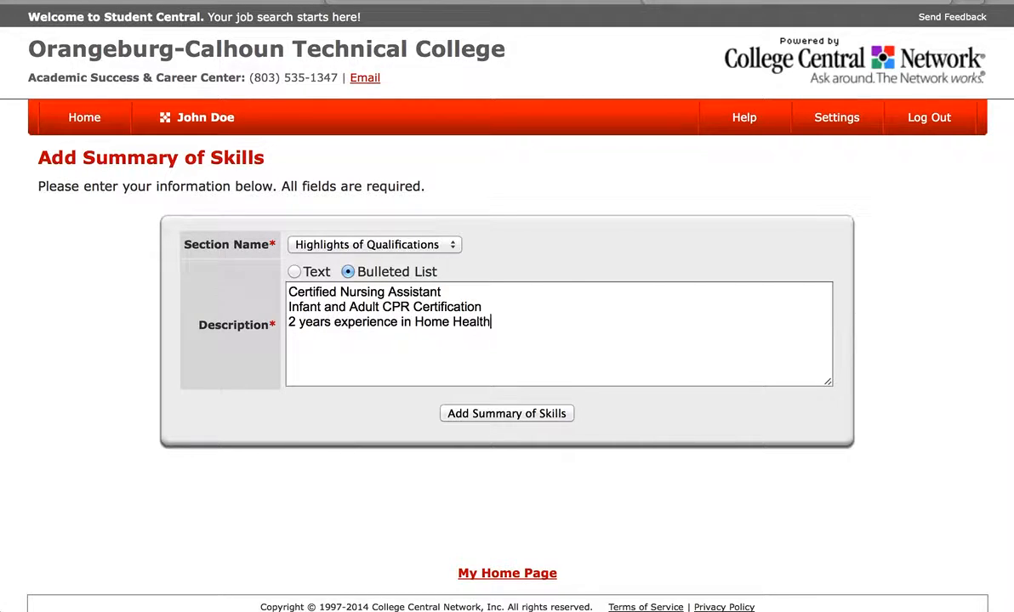
text( Care)
key(Return)
text(Good communc)
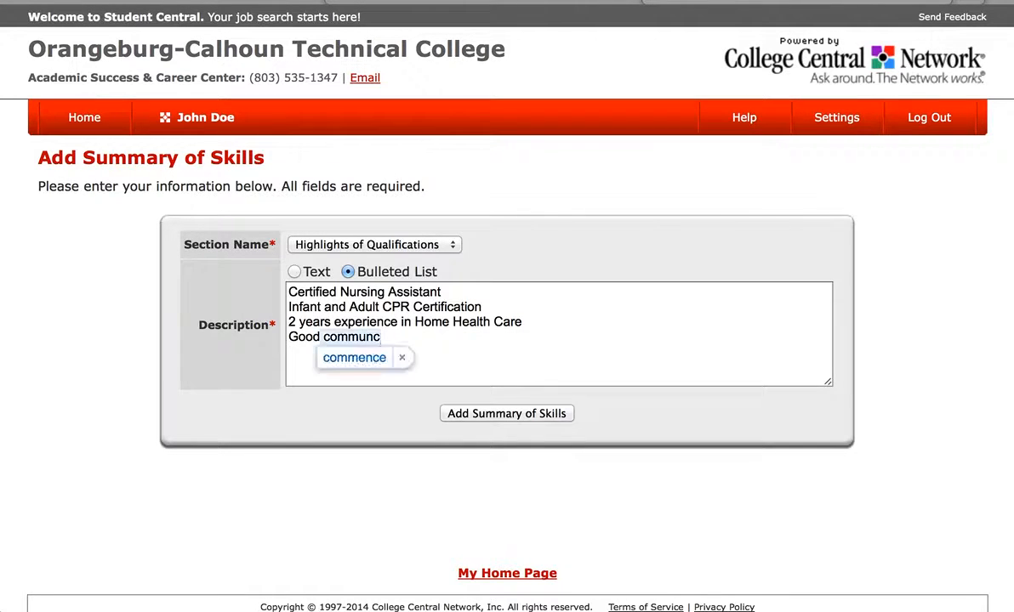
key(BackSpace)
text(ication sk)
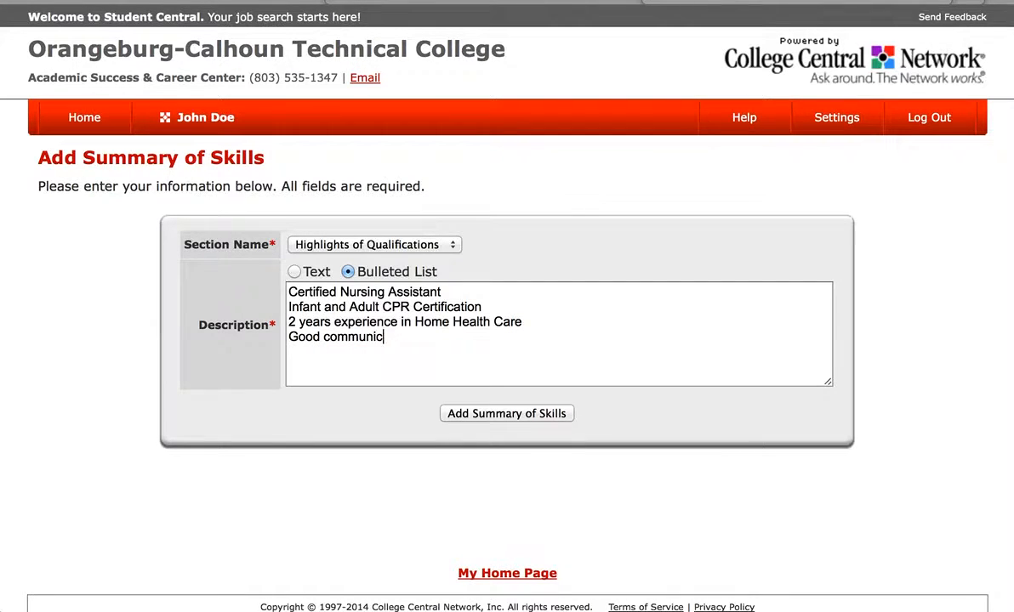
text(ills)
click(500, 414)
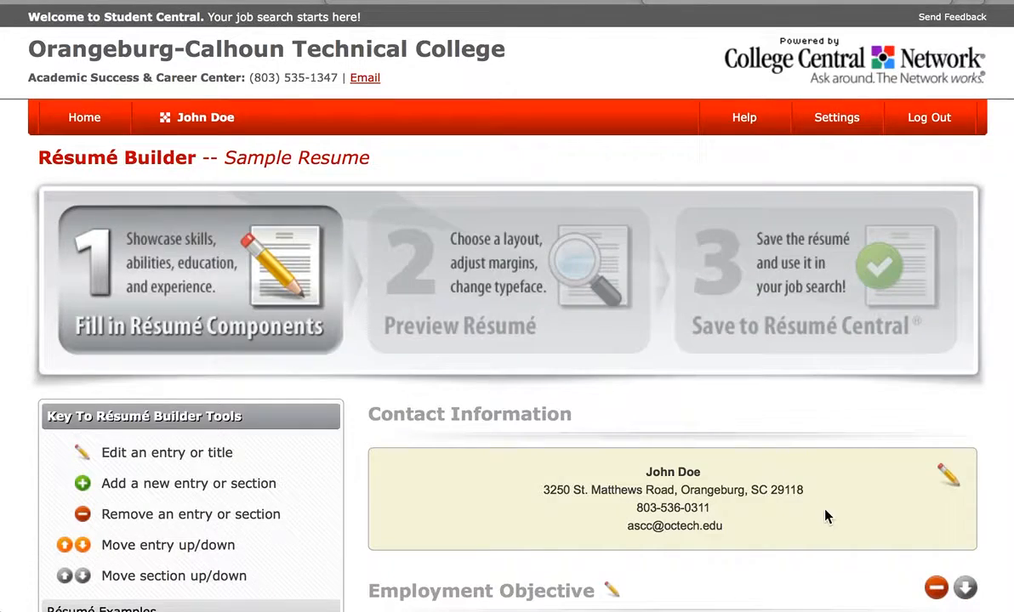
Start a new Education entry with Orangeburg-Calhoun Technical College as the school.
scroll(825, 516, down, 4)
scroll(825, 516, down, 3)
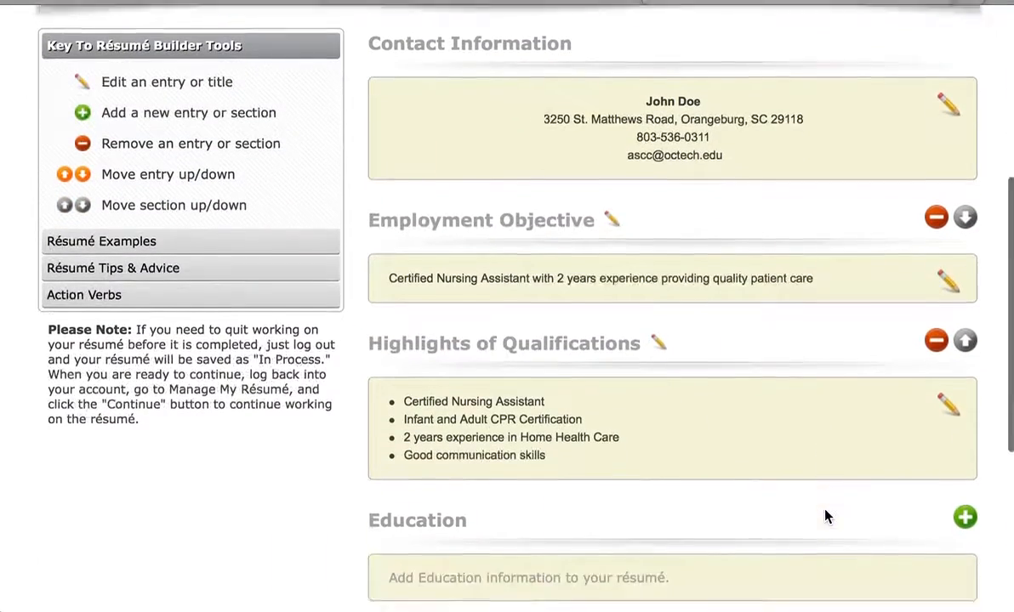
click(964, 354)
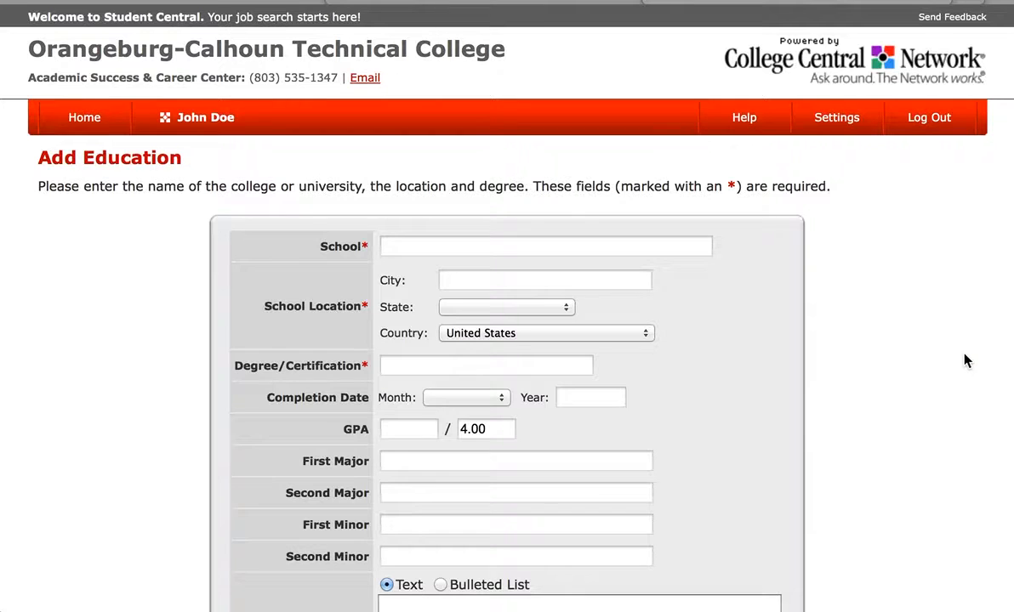
click(678, 244)
text(Orangeburg-)
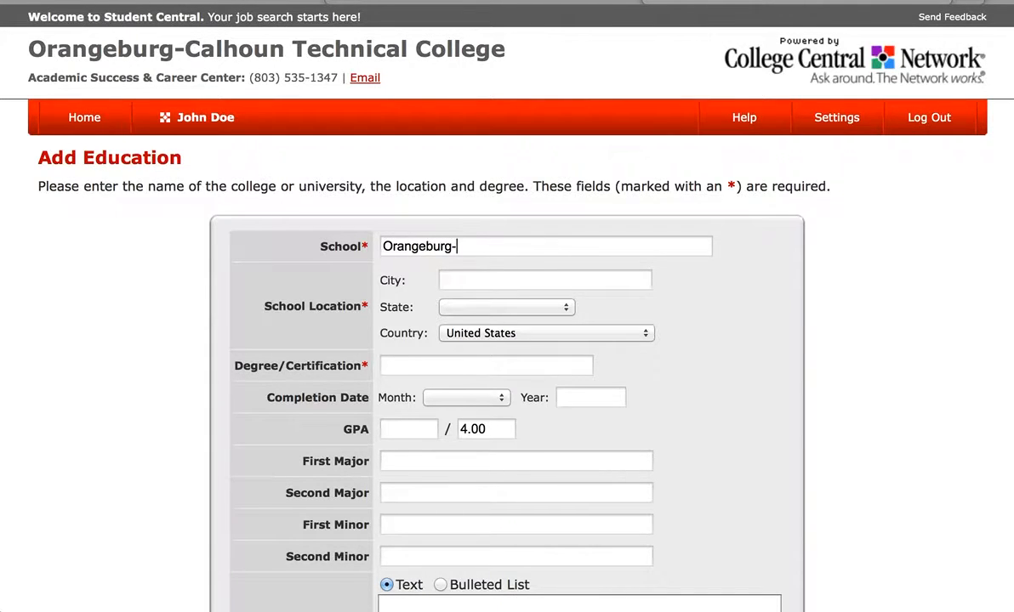
text(Calhoun Tec)
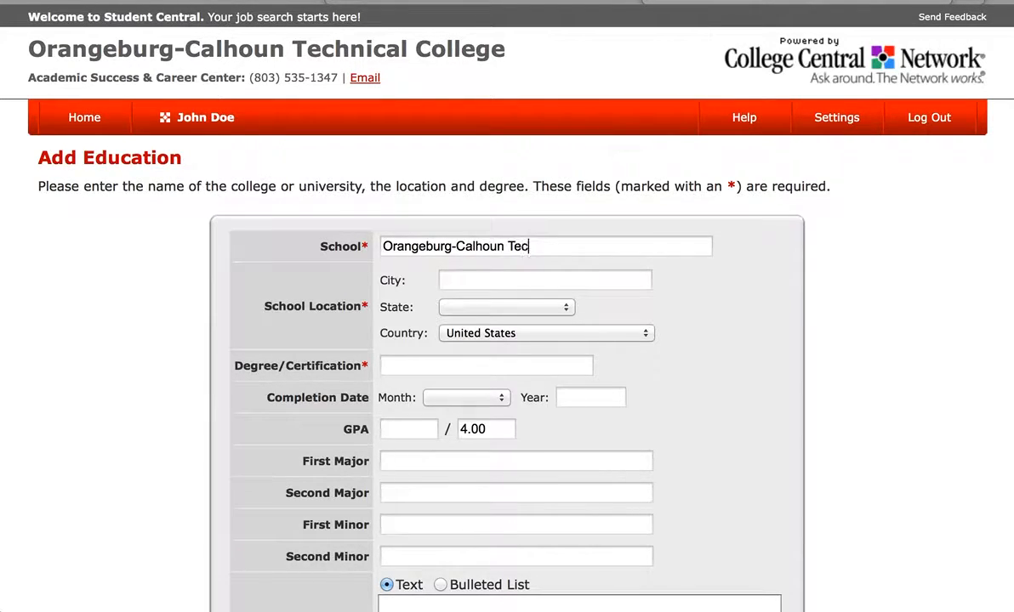
text(hnical College)
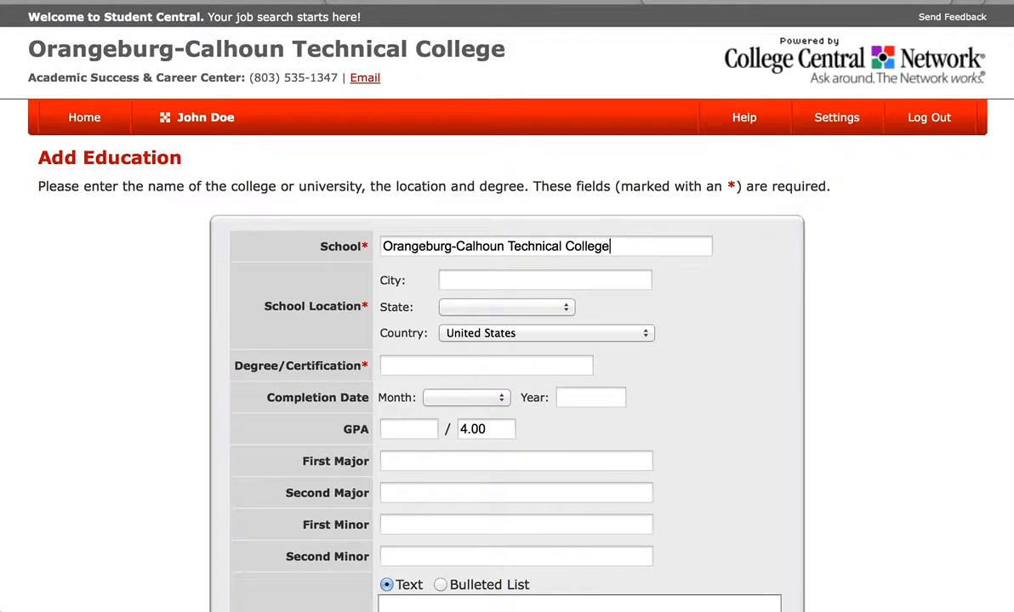
Set the school location to the city Orangeburg and the state South Carolina.
click(636, 281)
text(Orangeburg)
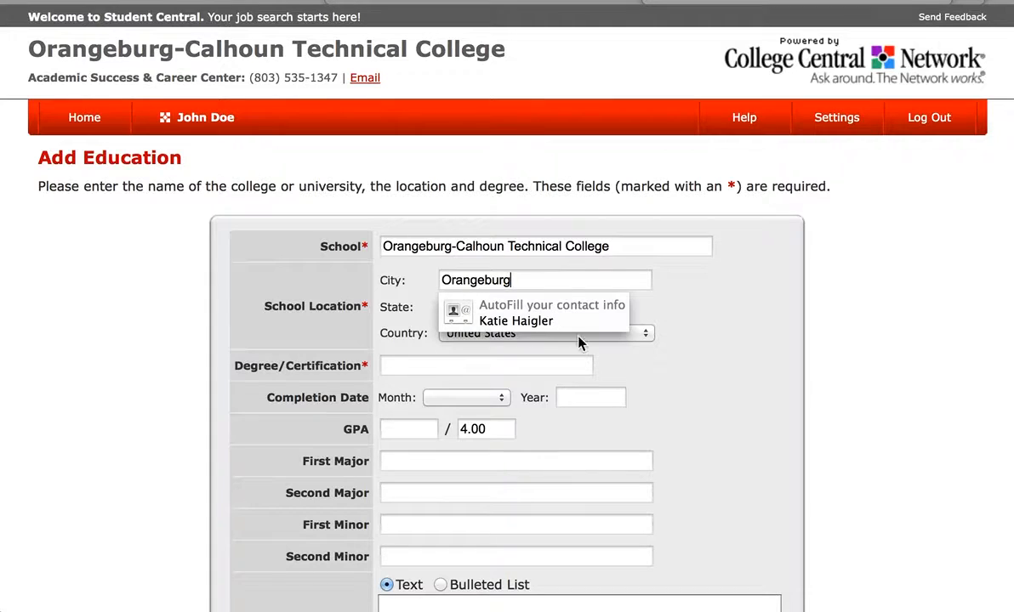
click(544, 307)
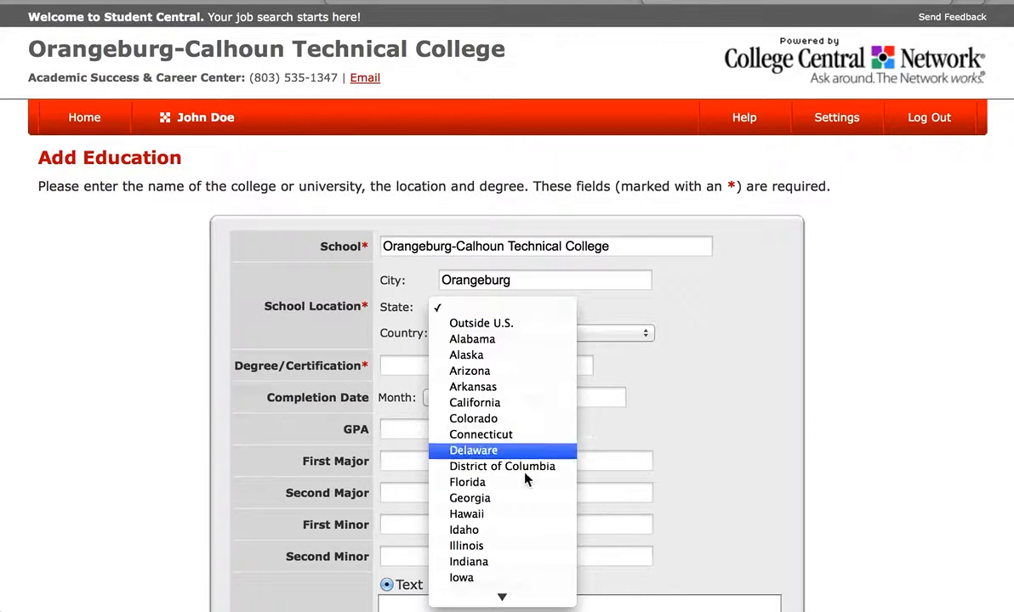
scroll(523, 523, down, 5)
scroll(523, 523, down, 1)
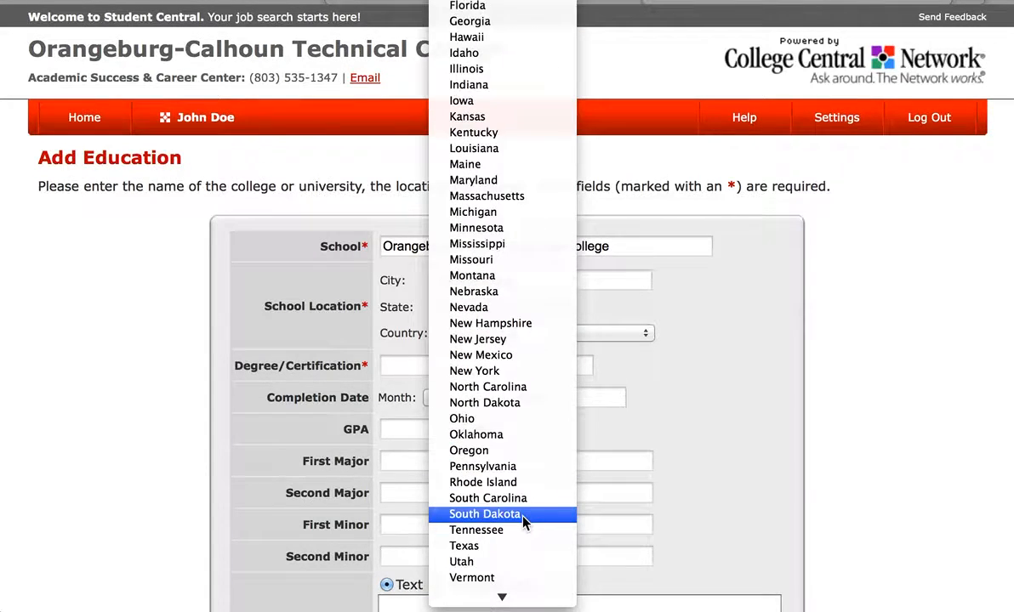
click(523, 500)
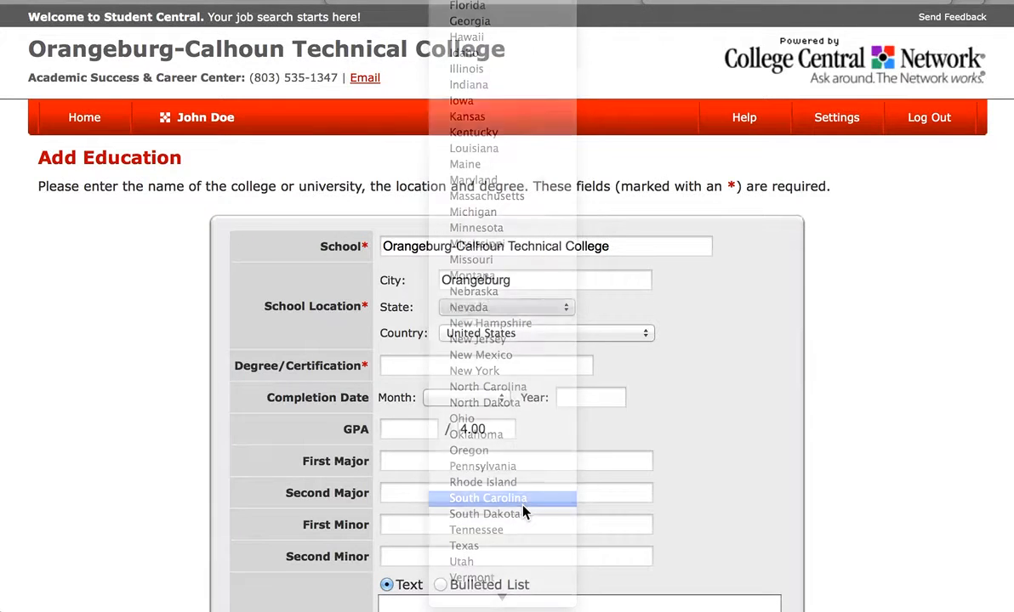
Enter Certificate as the degree or certification and set the completion date to May 2014.
click(473, 364)
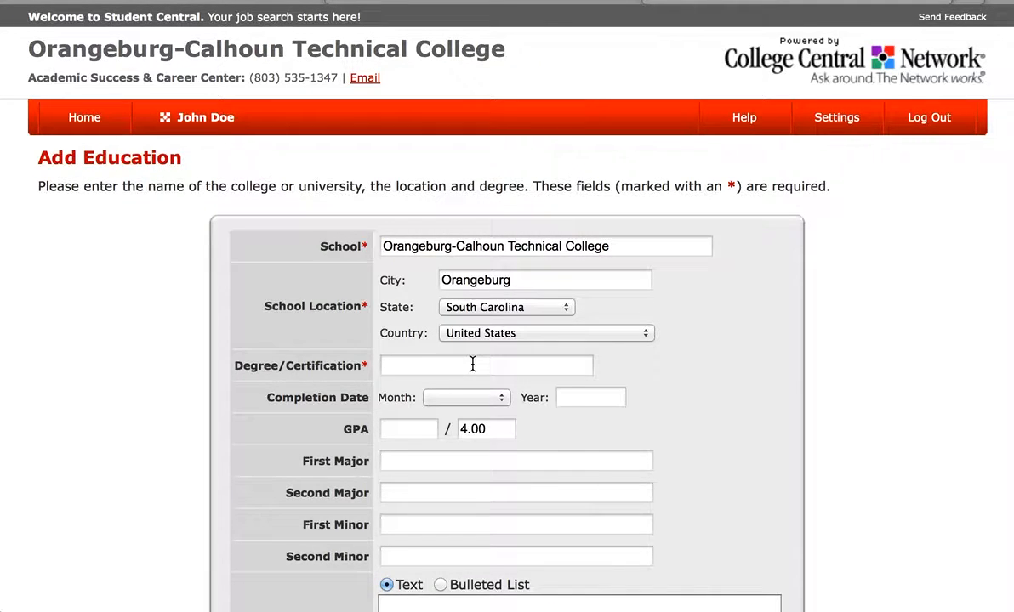
text(Certificate)
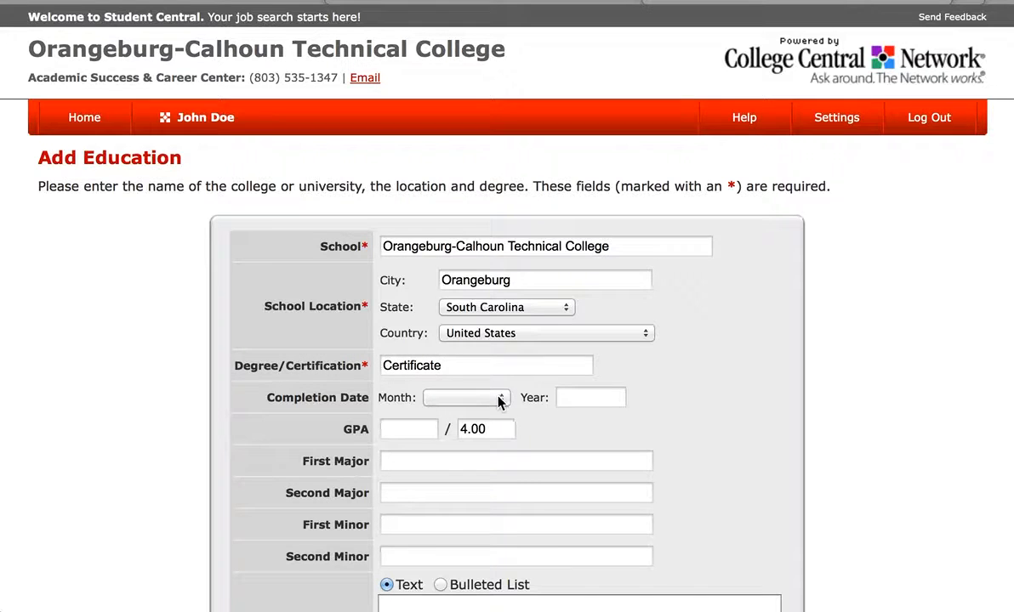
click(499, 400)
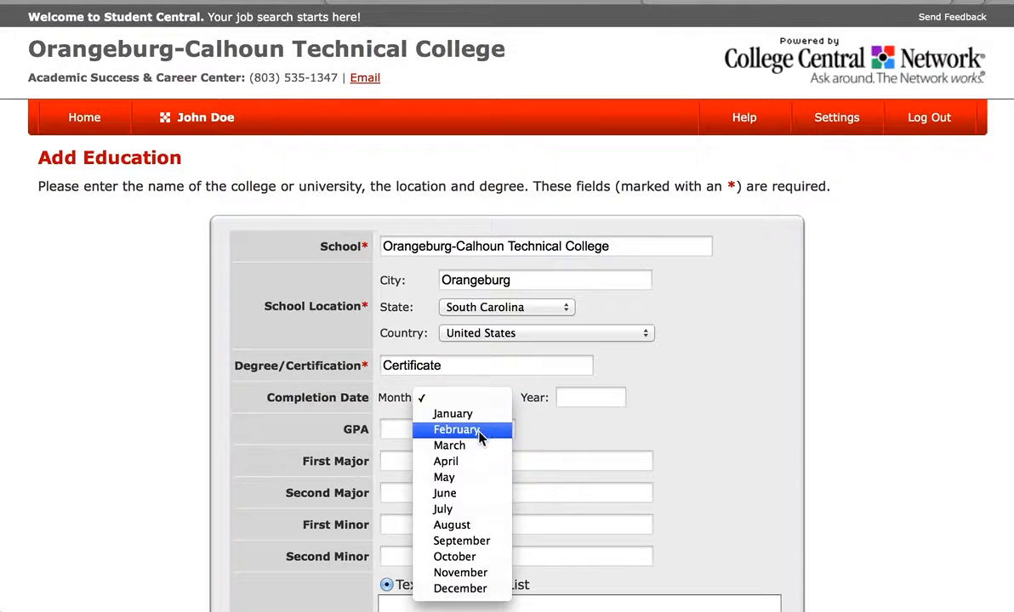
click(473, 478)
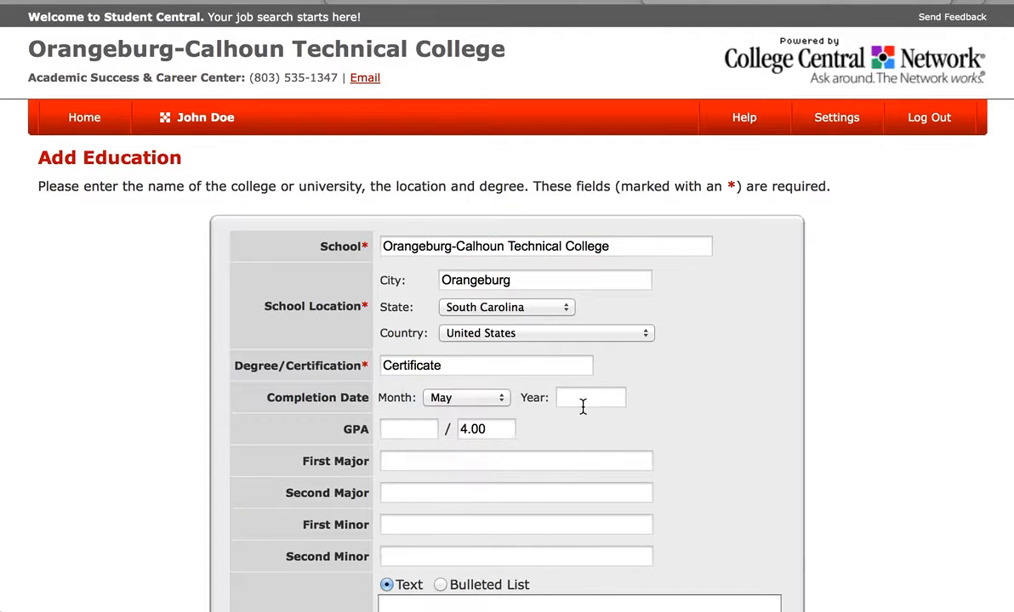
click(583, 403)
text(2014)
Enter a GPA of 3.50 and the first major Patient Care Technician, and add the education entry to the résumé.
scroll(695, 435, down, 4)
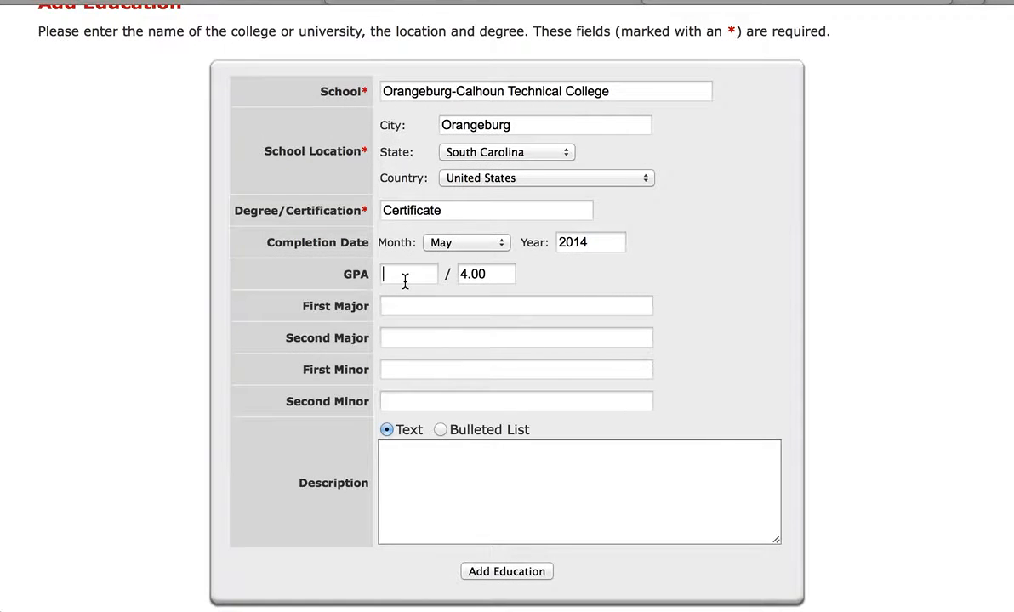
text(3.50)
click(412, 310)
text(Patient Care Technicia)
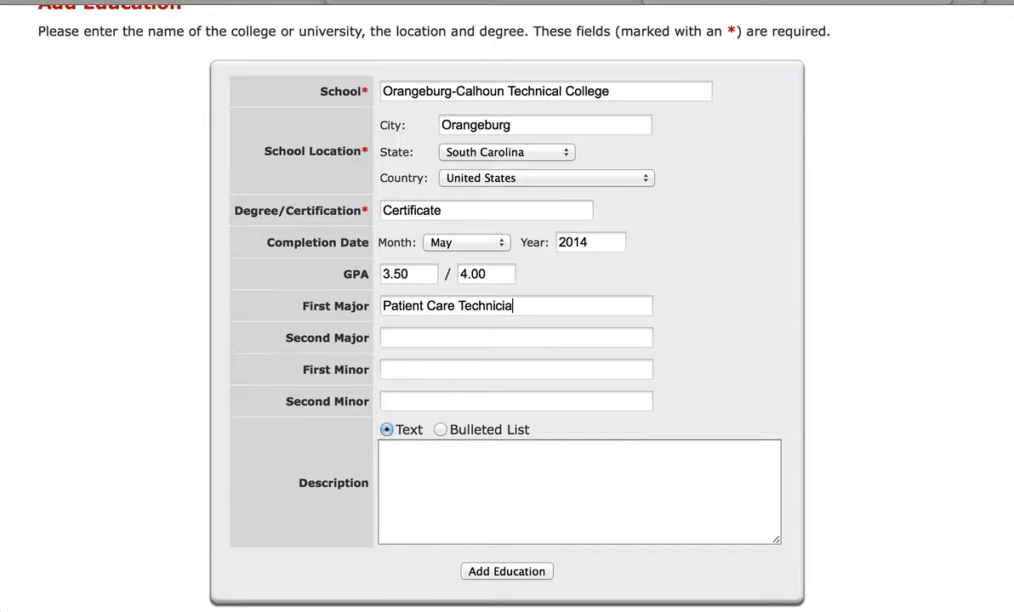
text(n)
click(510, 573)
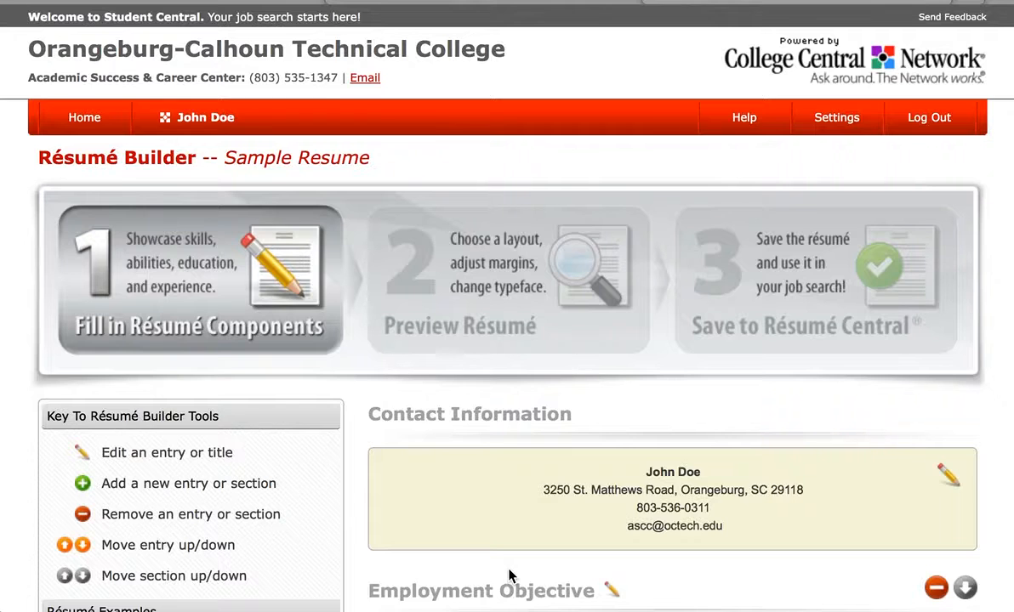
Start a new Experience entry with the start date January 2012, leaving the end date blank.
scroll(721, 587, down, 6)
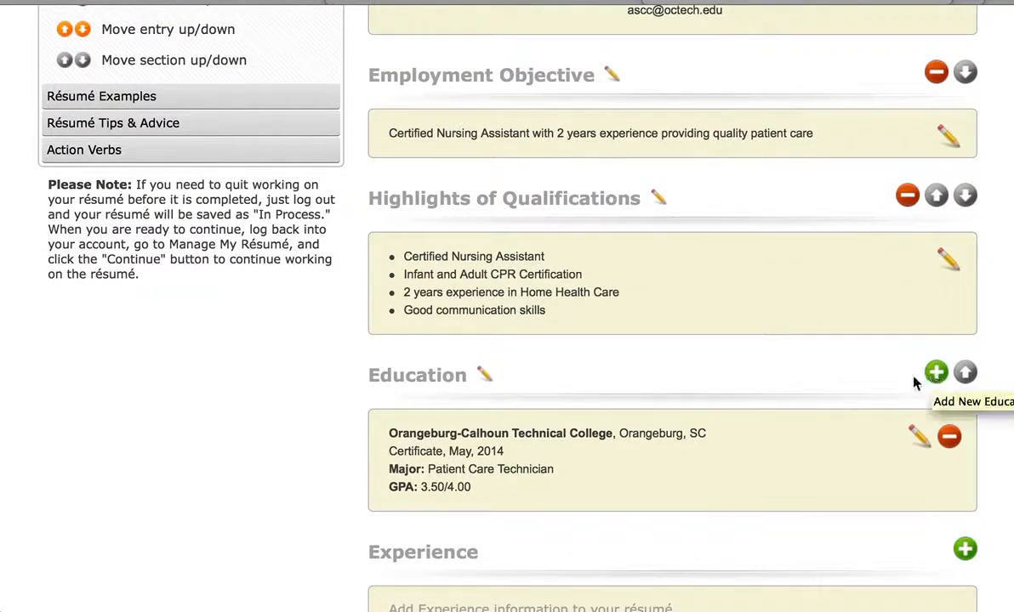
scroll(832, 385, down, 5)
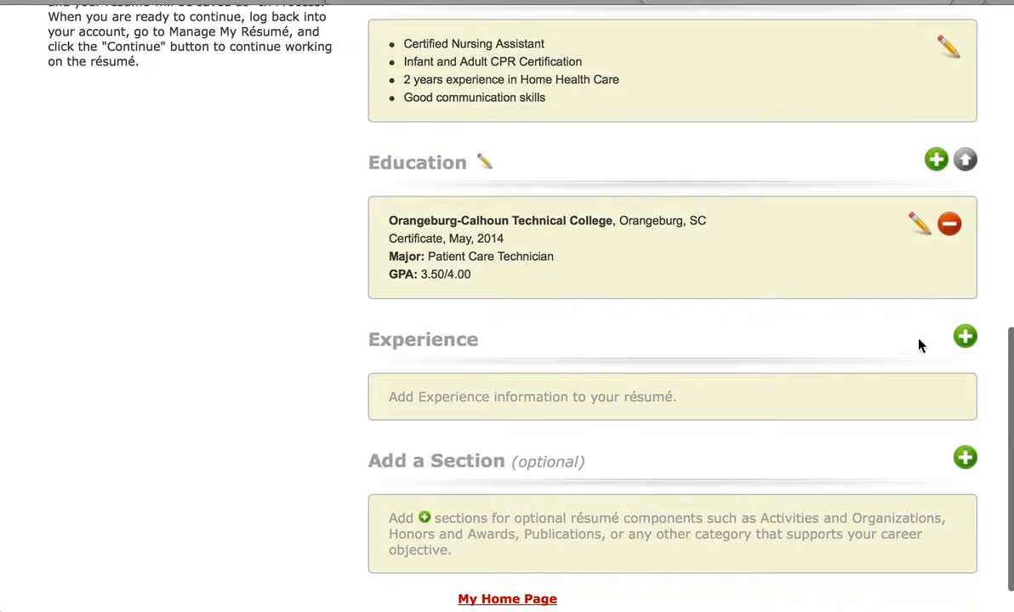
click(966, 339)
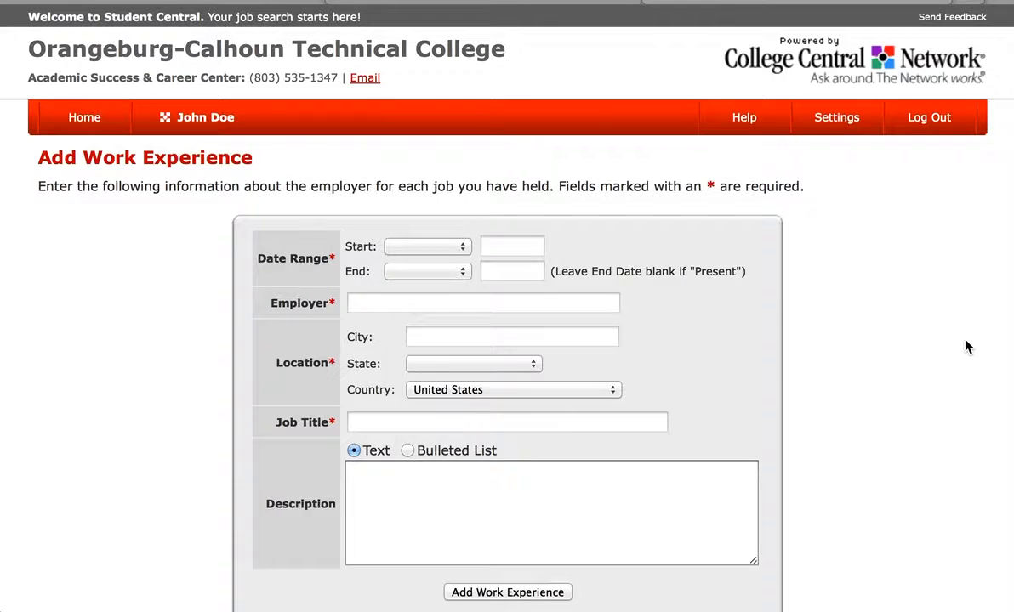
click(465, 248)
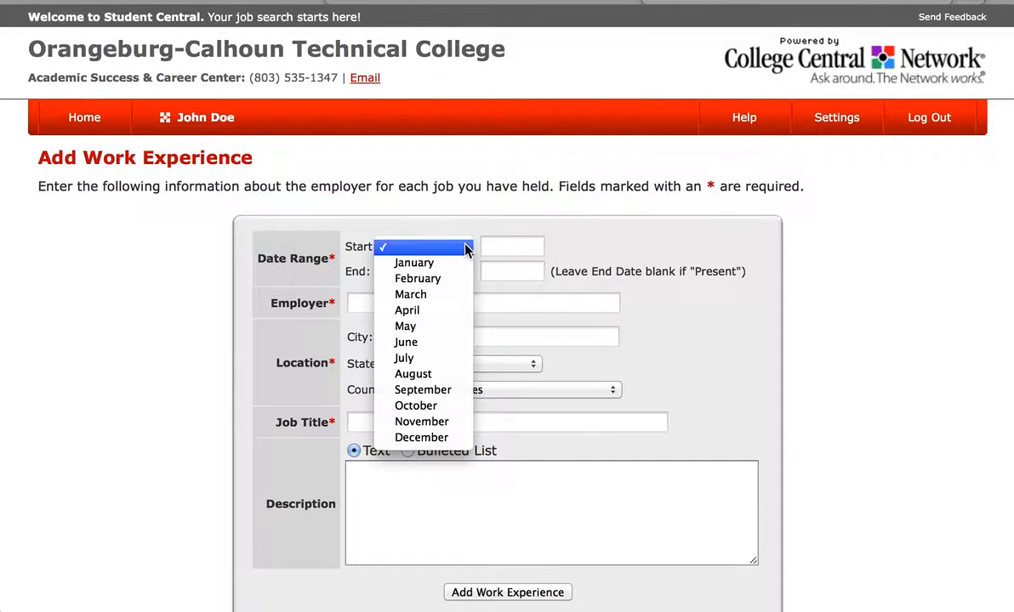
click(466, 264)
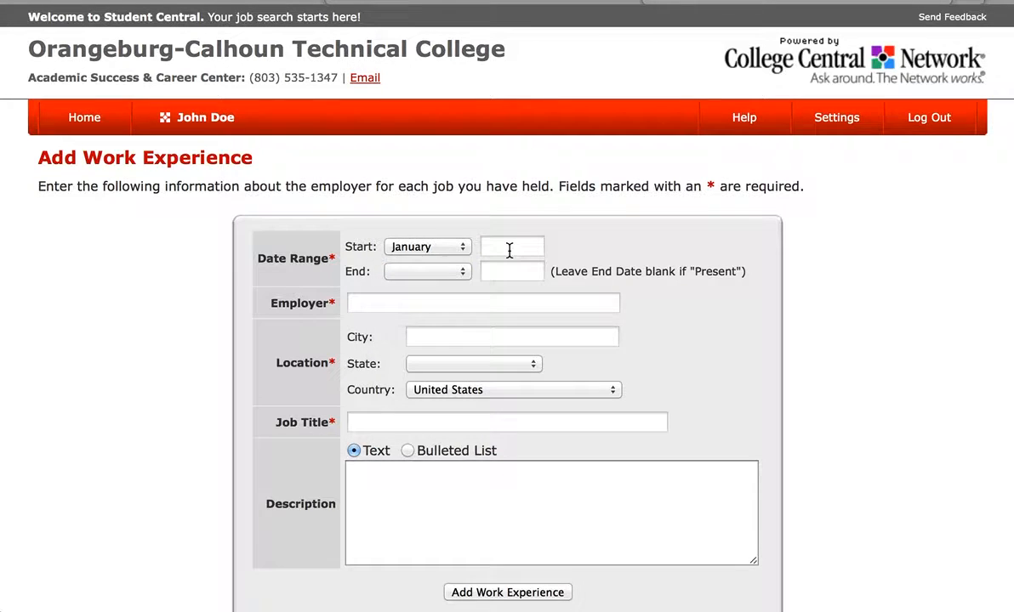
text(2012)
click(465, 272)
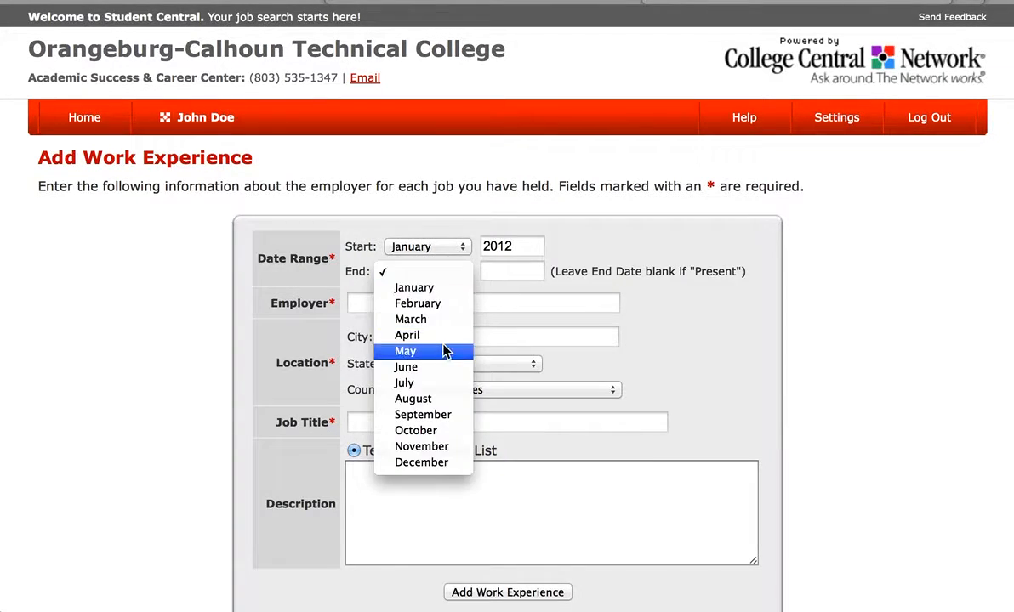
click(693, 332)
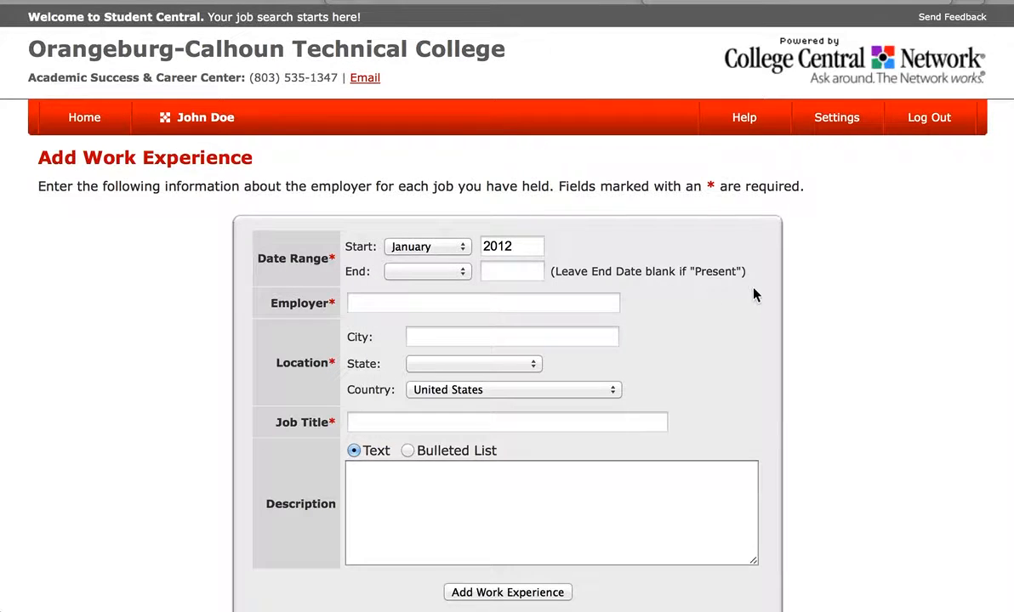
Enter Dollar General as the employer, located in Orangeburg, South Carolina.
click(538, 302)
text(Dollar Genera)
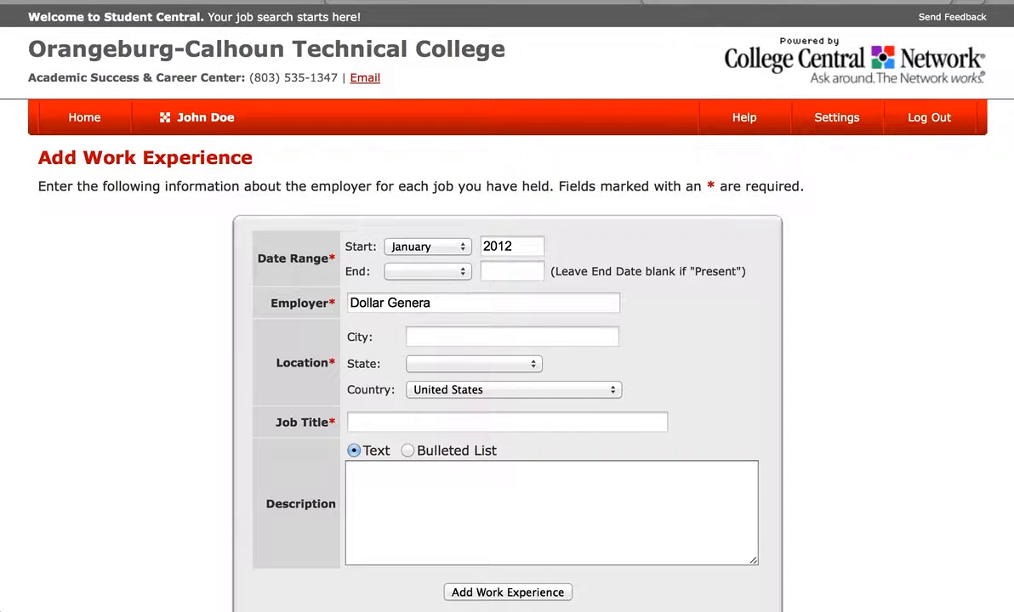
text(l)
key(Tab)
text(Orangeburg)
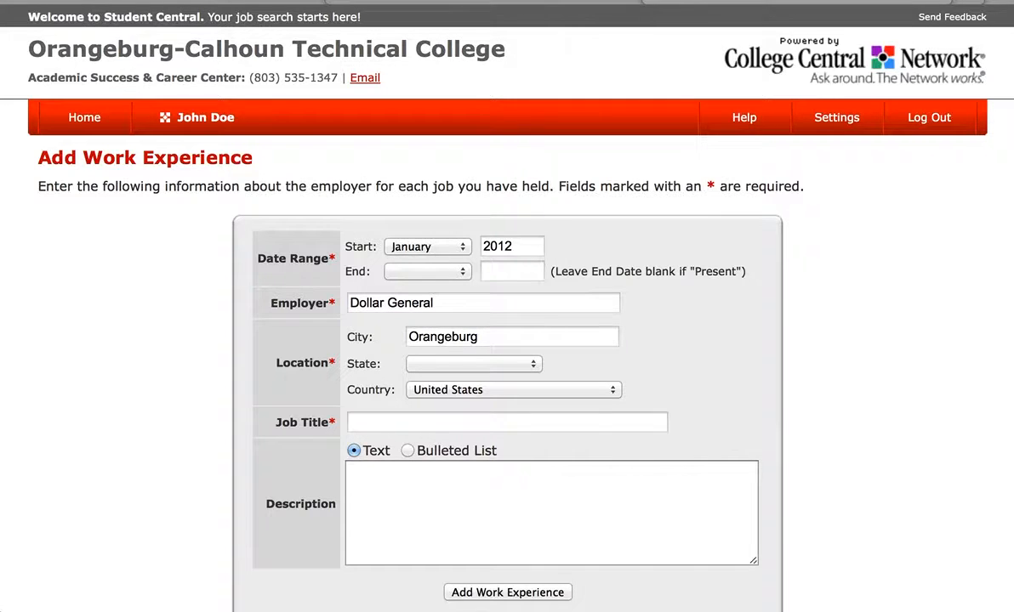
key(Tab)
key(s)
Enter the job title Sales Associate and format the job description as a bulleted list.
click(498, 421)
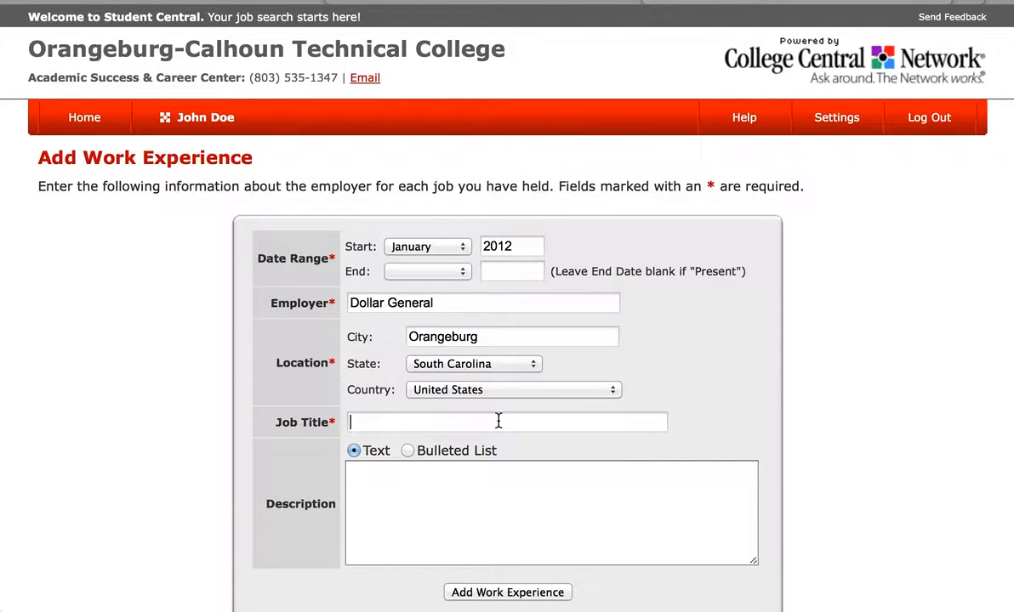
text(Sales Associ)
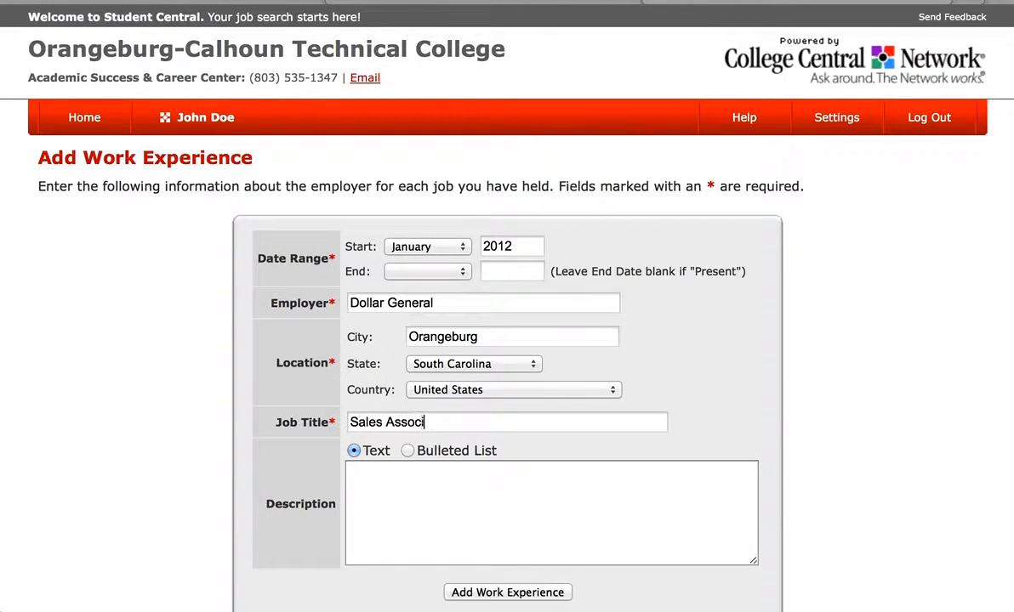
text(ate)
click(409, 452)
Enter "Assisted customers to find the products" and "Entered inventory into the company database" as the first two lines of the job description.
click(414, 473)
text(Assist)
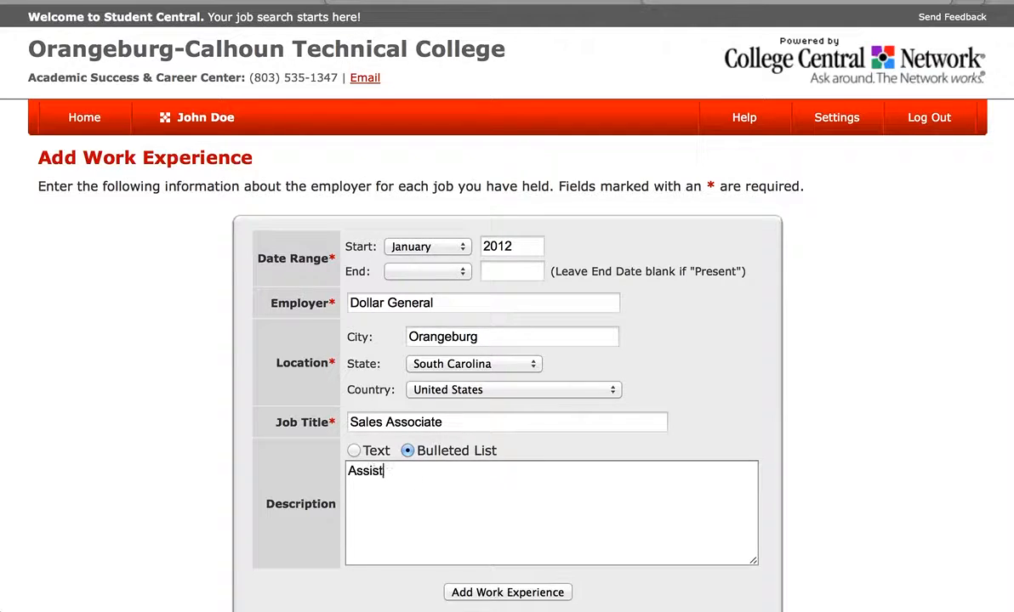
text(ed customers )
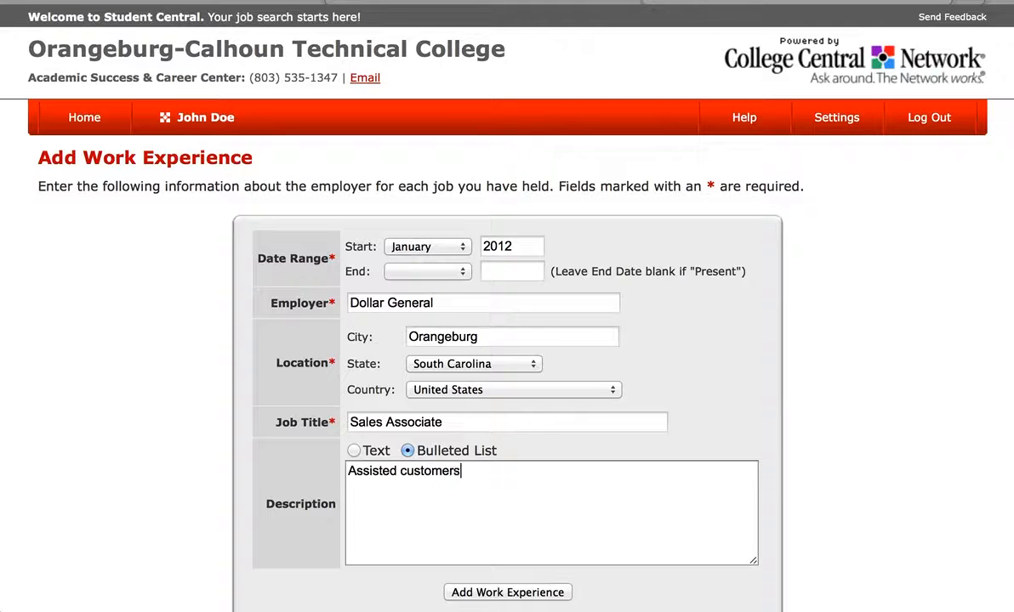
text(to find the products)
key(Return)
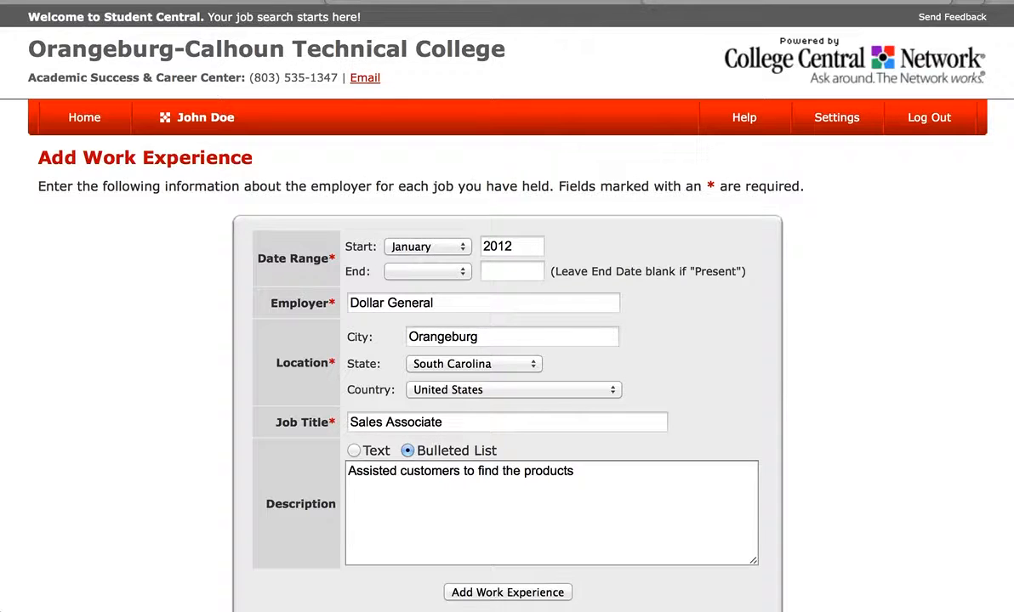
text(Entered inventor)
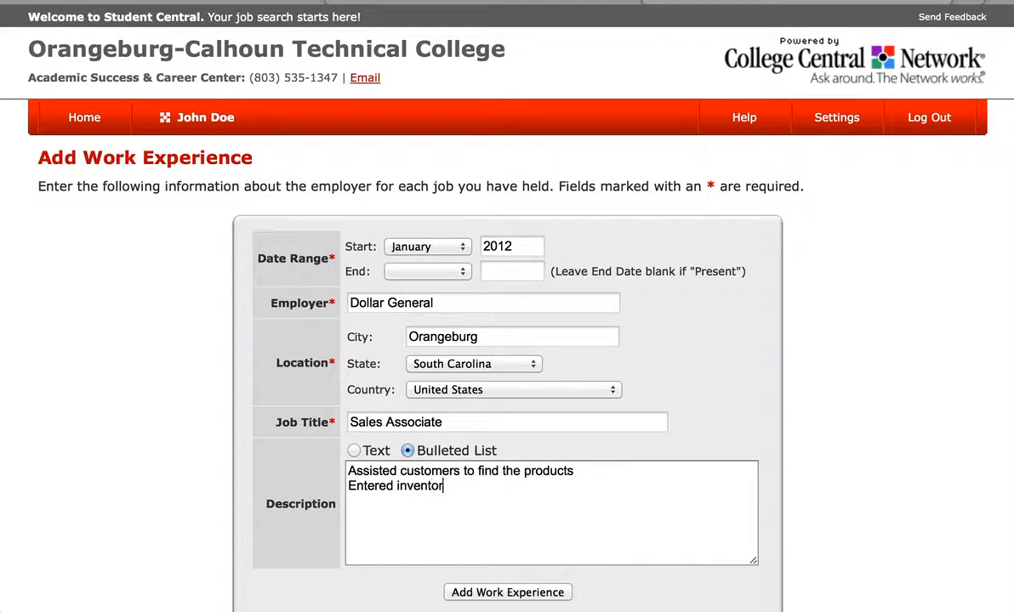
text(y into the company da)
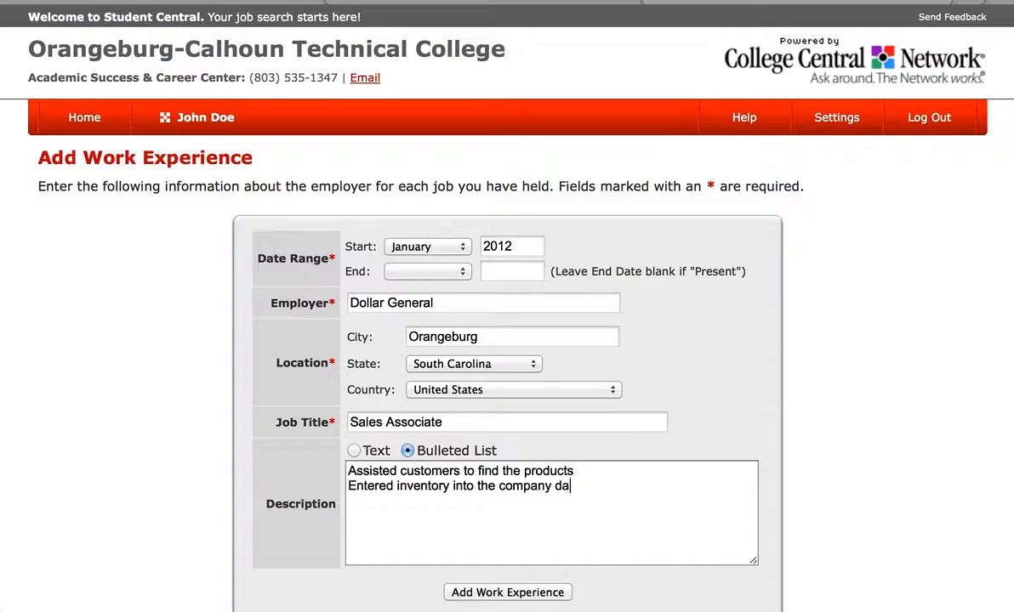
text(tabase)
key(Return)
Append the line "Supervised 3 employees on night shift" to the job description, followed by a new line.
text(Supervise)
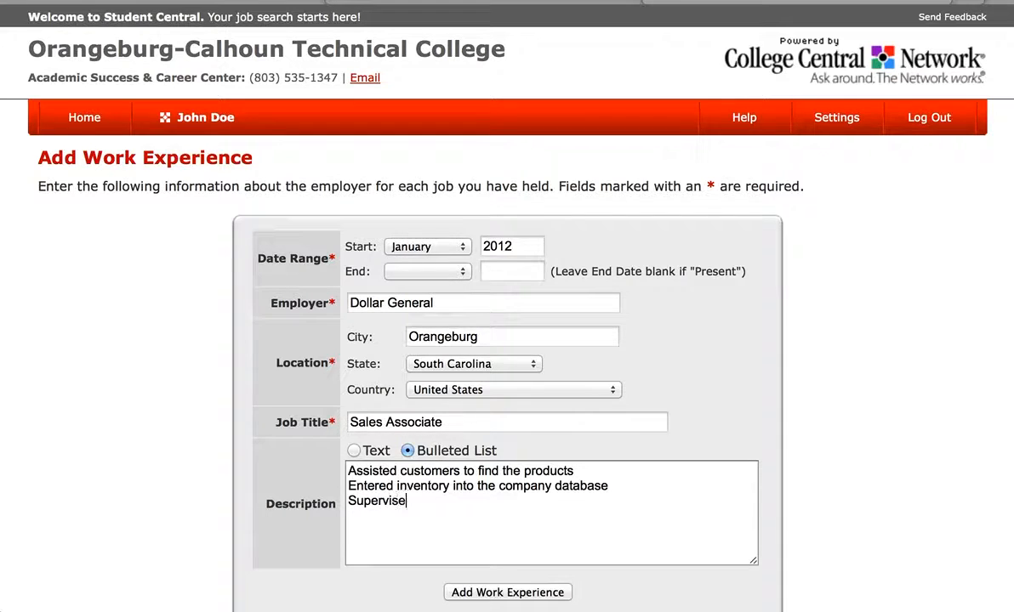
text(d 3 employe)
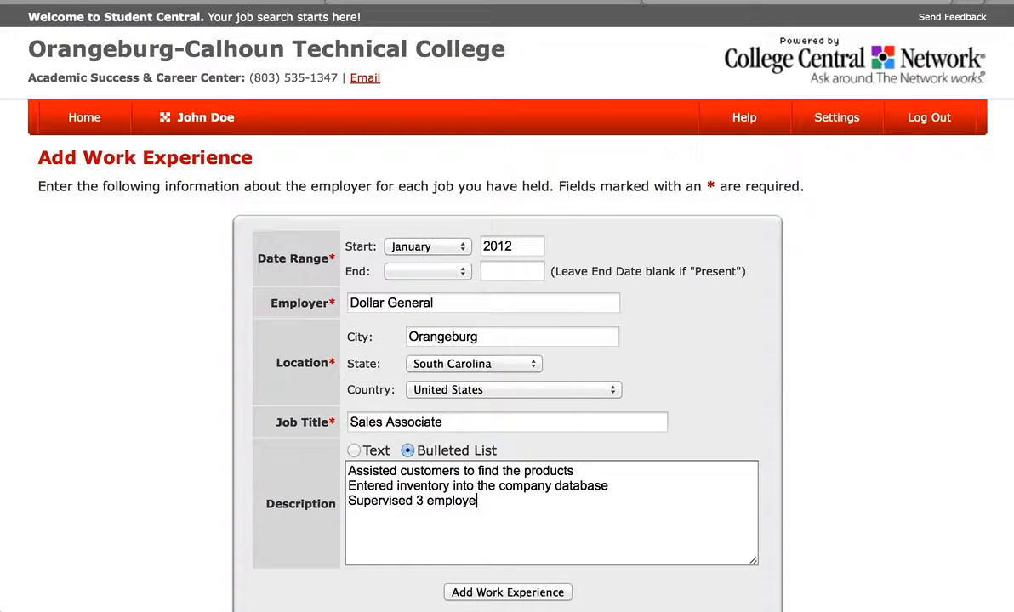
text(es on night shift)
key(Return)
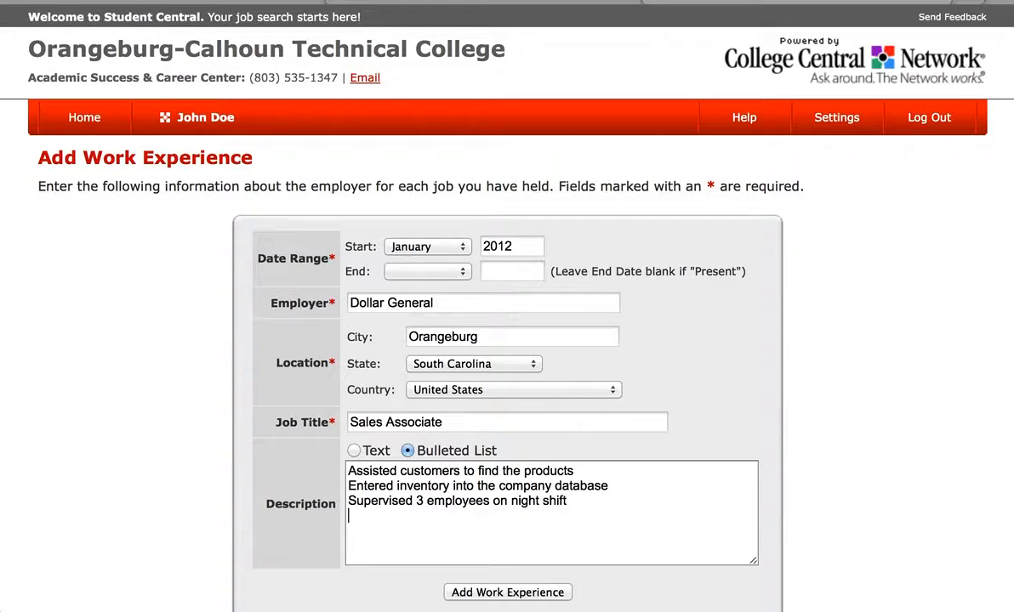
Add "Assisted Manager in training new employees" as the fourth line of the Dollar General job description.
text(Assisted a)
key(BackSpace)
text(Manager)
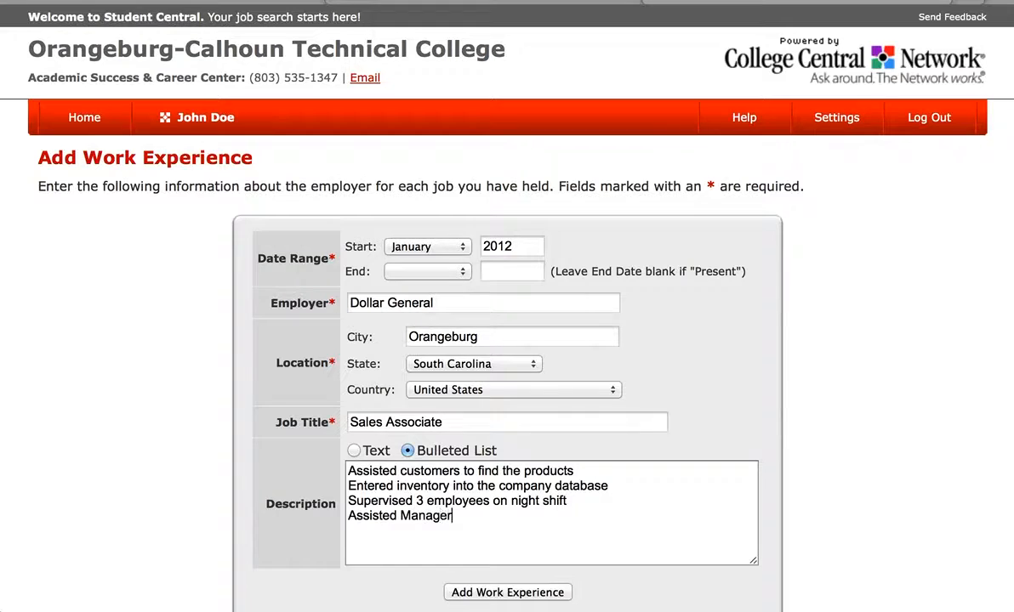
text( in training new)
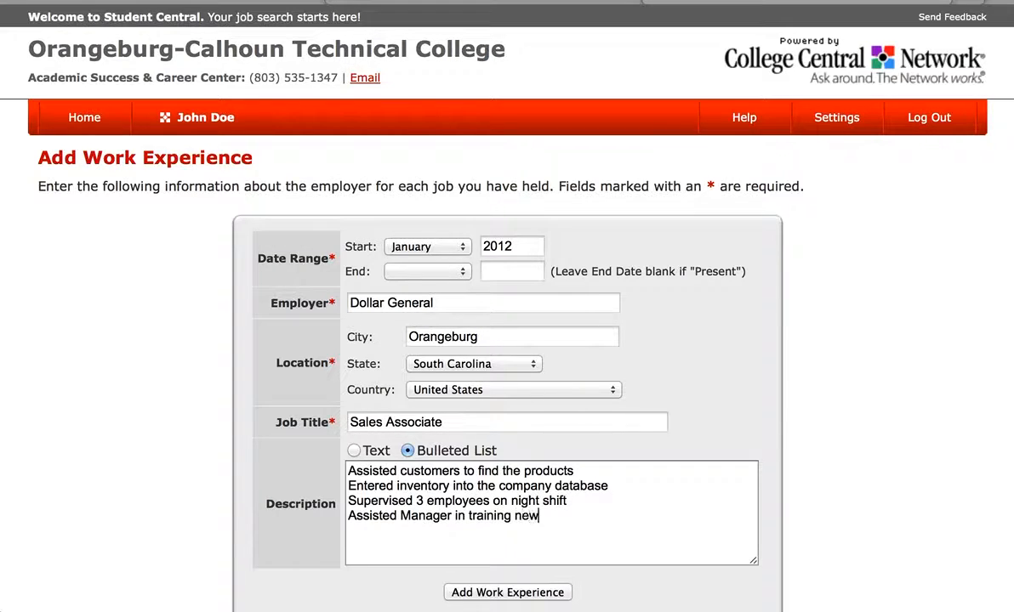
text( employees)
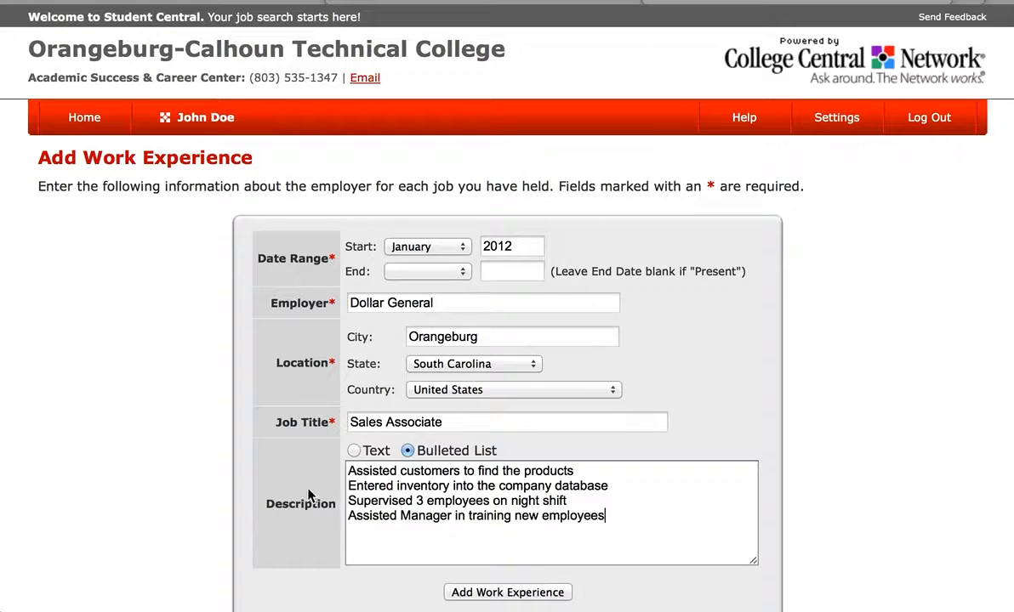
Change the opening verbs of the four description lines to Assist, Enter, Supervise and Assist, and add the work experience to the résumé.
click(396, 471)
key(BackSpace)
key(BackSpace)
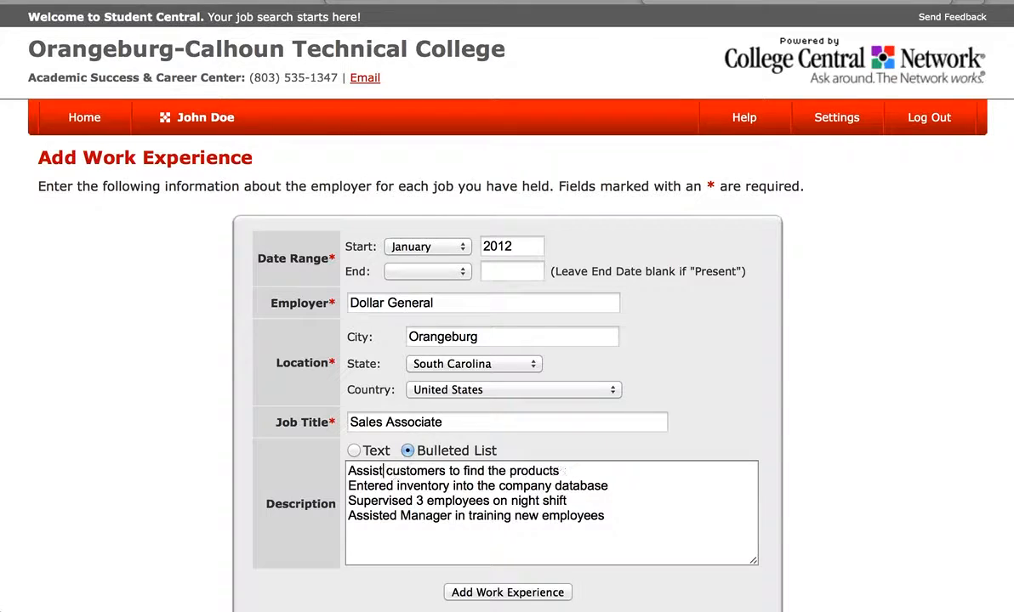
click(396, 486)
key(BackSpace)
key(BackSpace)
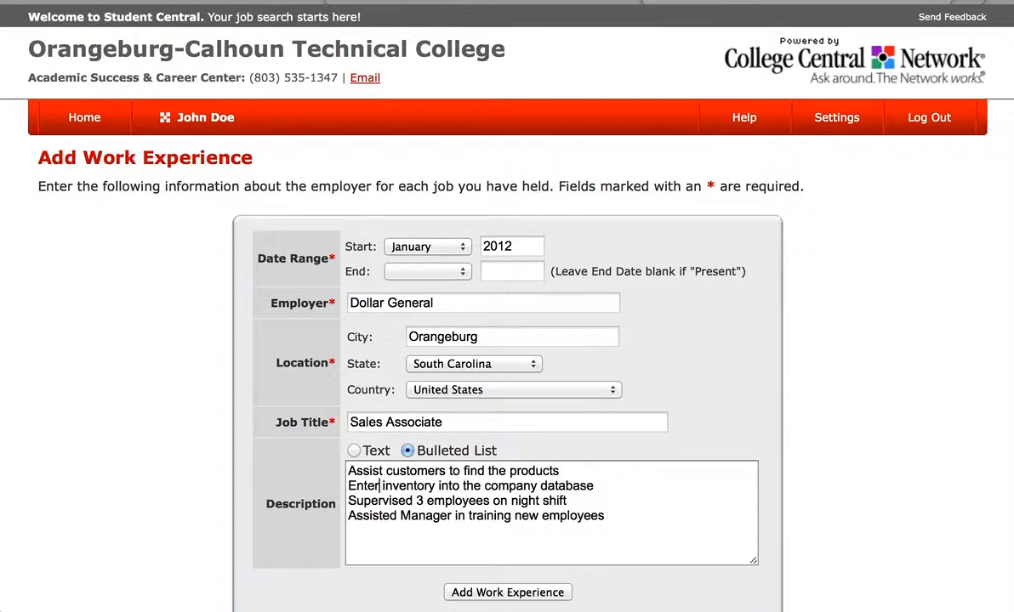
click(416, 501)
key(BackSpace)
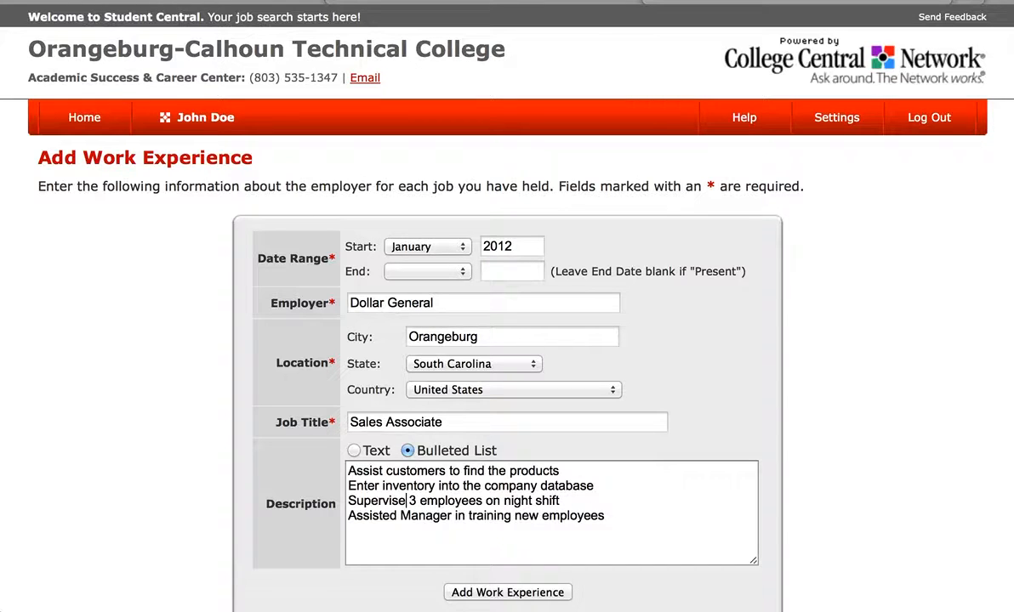
click(395, 517)
key(BackSpace)
key(BackSpace)
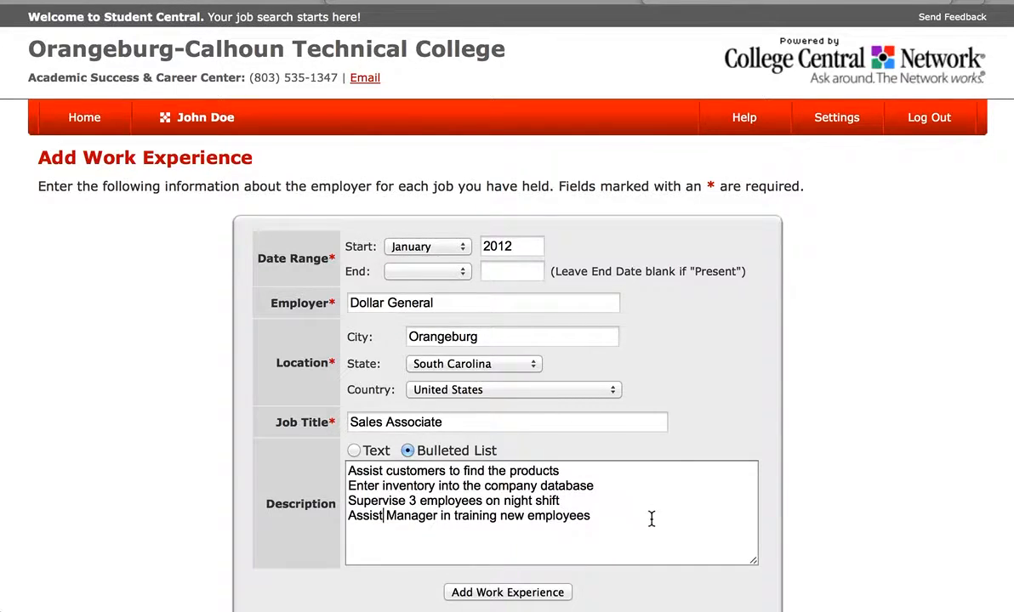
click(548, 595)
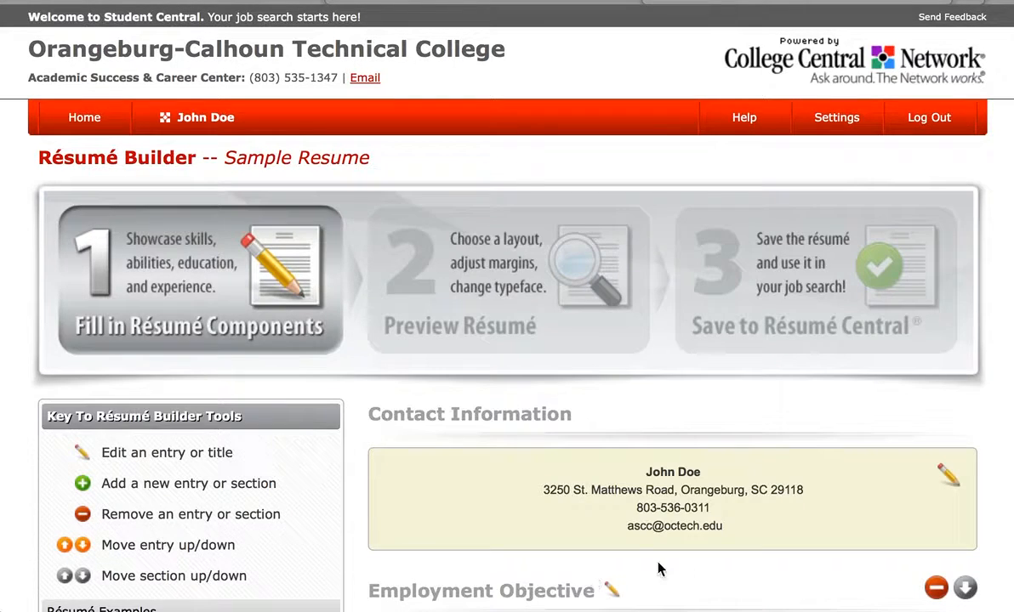
Start another entry in the Experience section with a start date of April 2012.
scroll(736, 568, down, 5)
scroll(736, 568, down, 5)
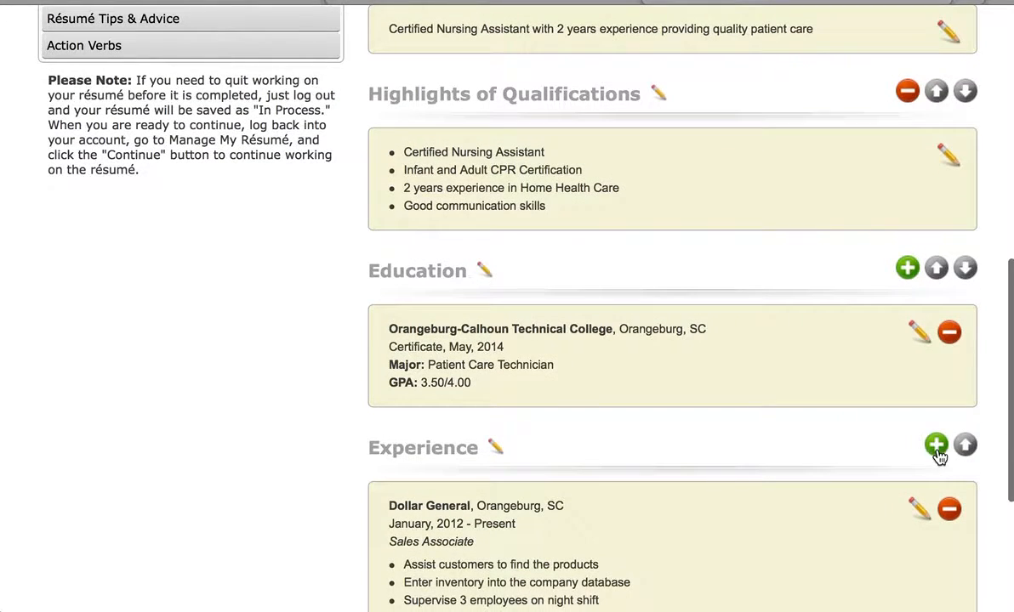
click(937, 451)
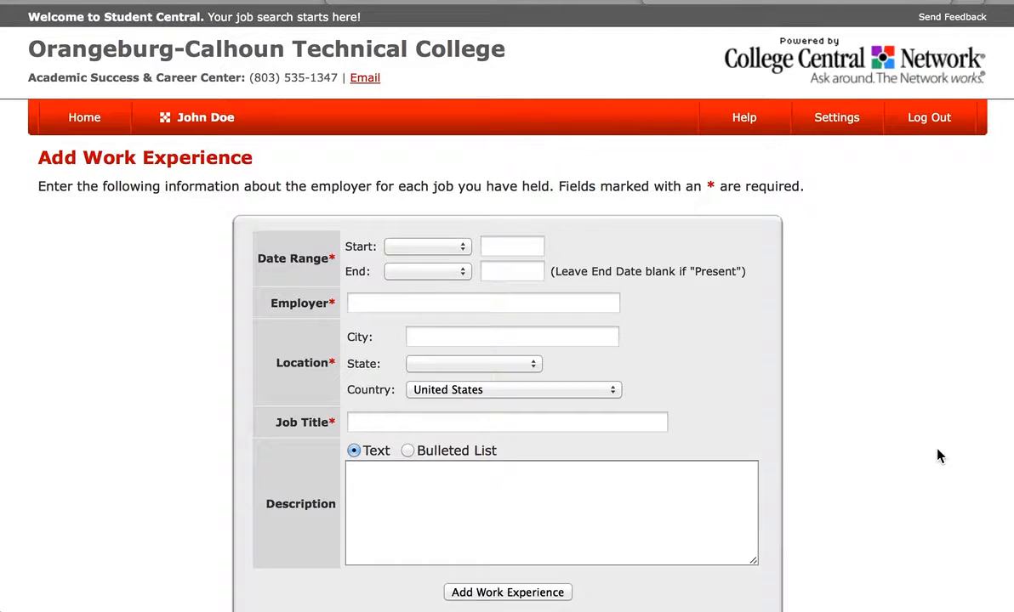
click(459, 247)
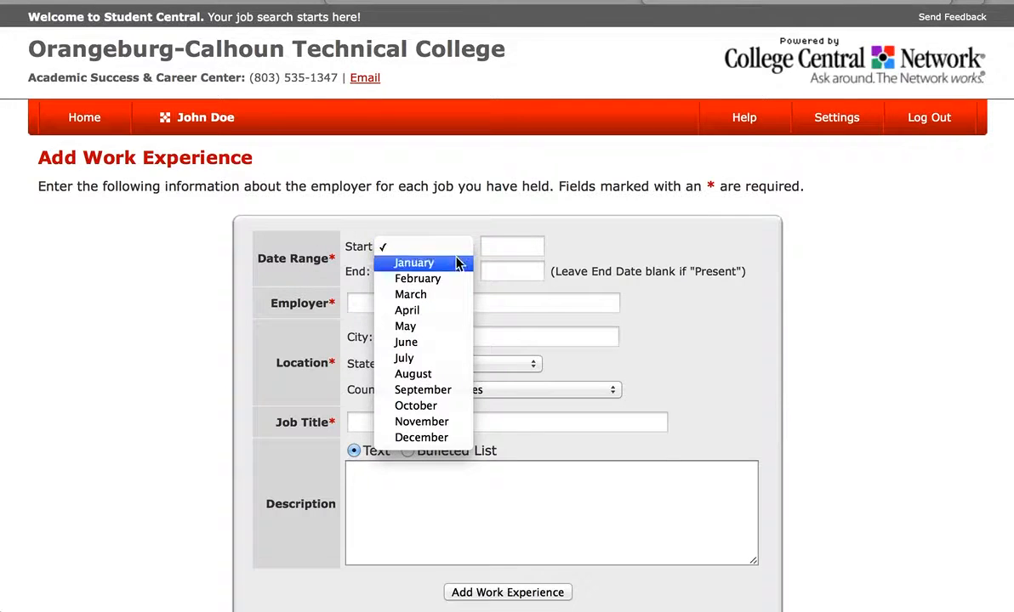
click(441, 312)
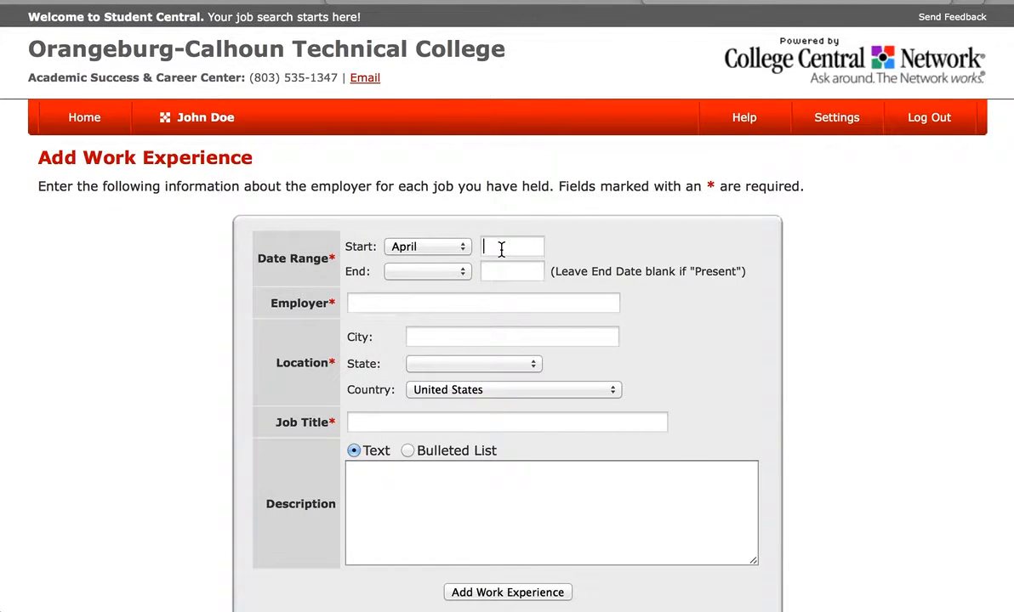
text(2012)
Enter Home Health Care as the employer, located in Bamberg, South Carolina.
click(445, 301)
text(Home Leat)
key(BackSpace)
key(BackSpace)
key(BackSpace)
key(BackSpace)
text(Ha)
key(BackSpace)
text(ealth Care)
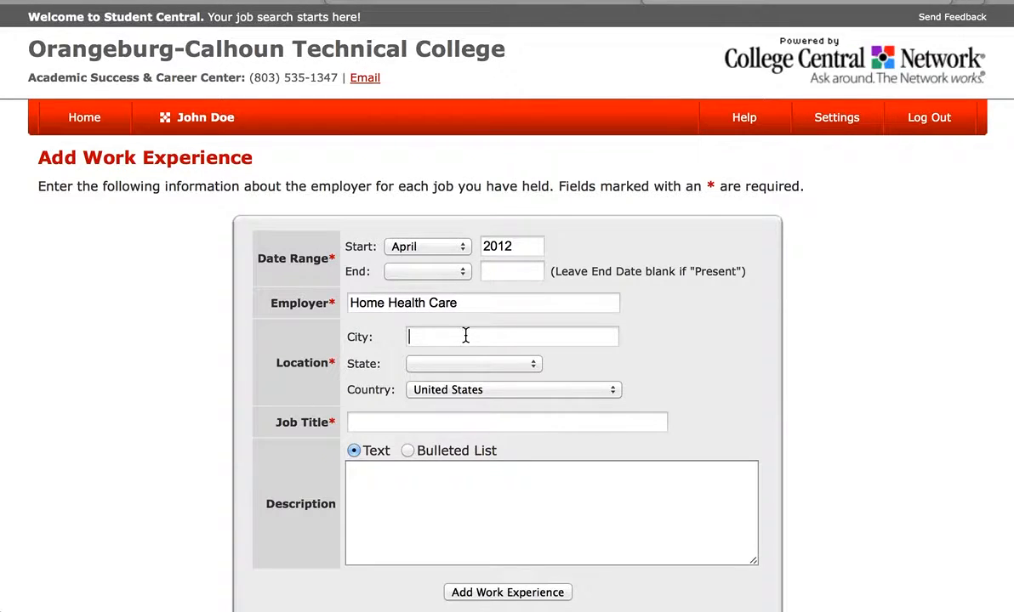
text(Bamberg)
key(Tab)
key(s)
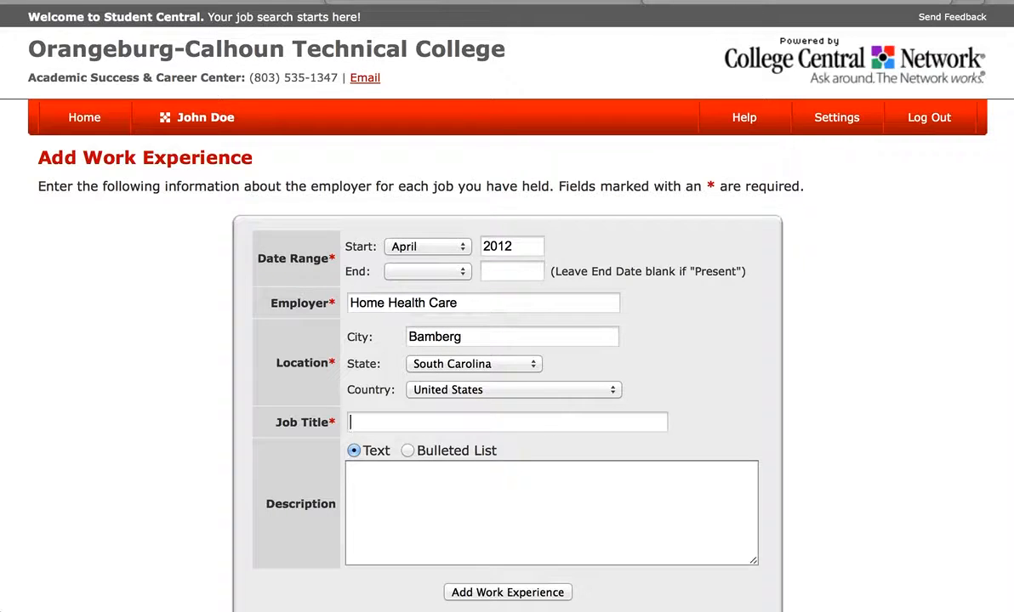
Enter the job title Certified Nursing Assistant and format the job description as a bulleted list.
text(Certified Nursing Assist)
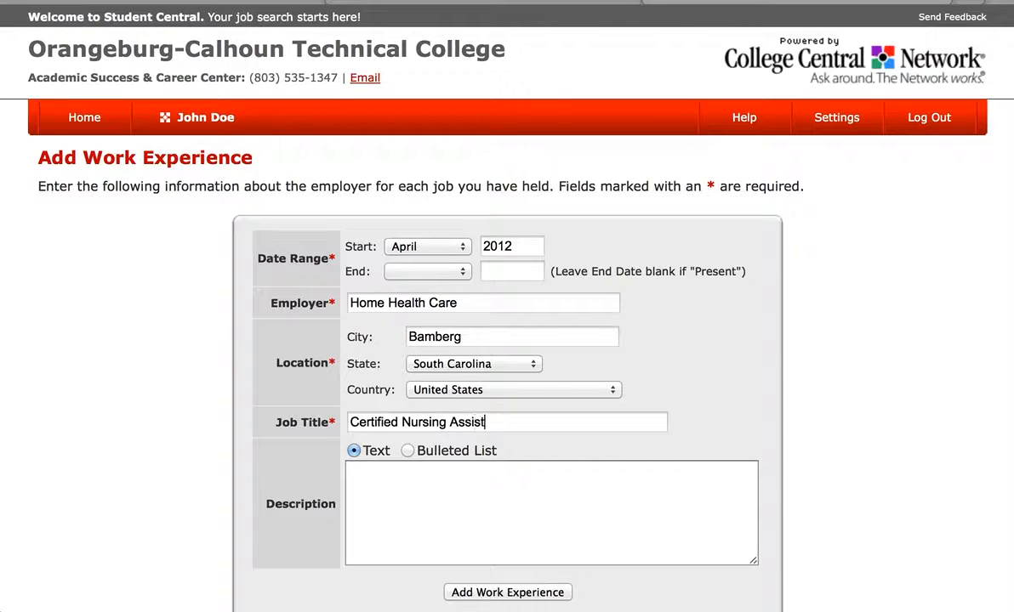
text(ant)
click(407, 451)
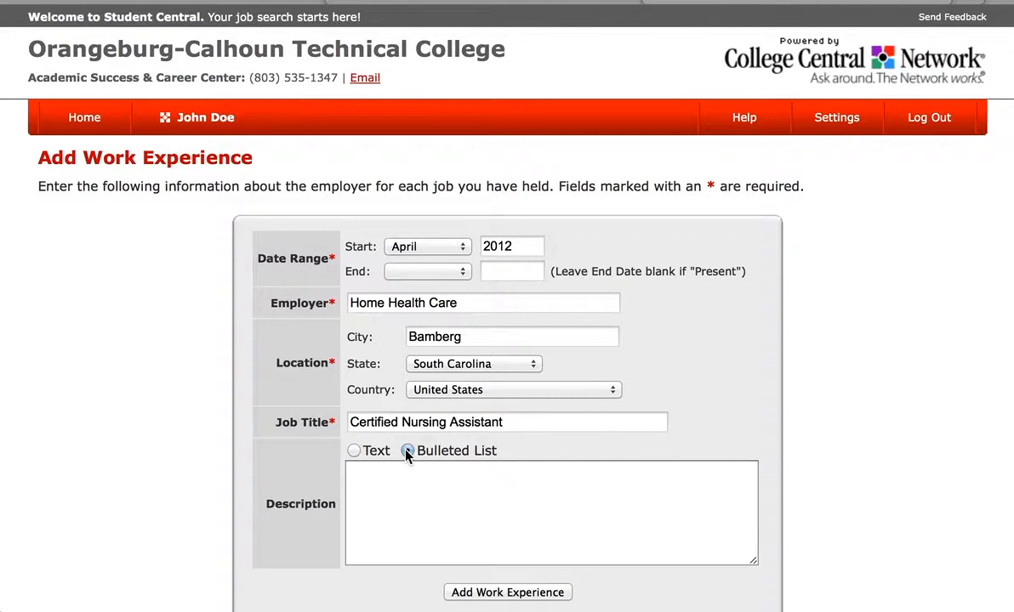
Set the end date of the Home Health Care job to June 2014.
click(465, 276)
click(486, 303)
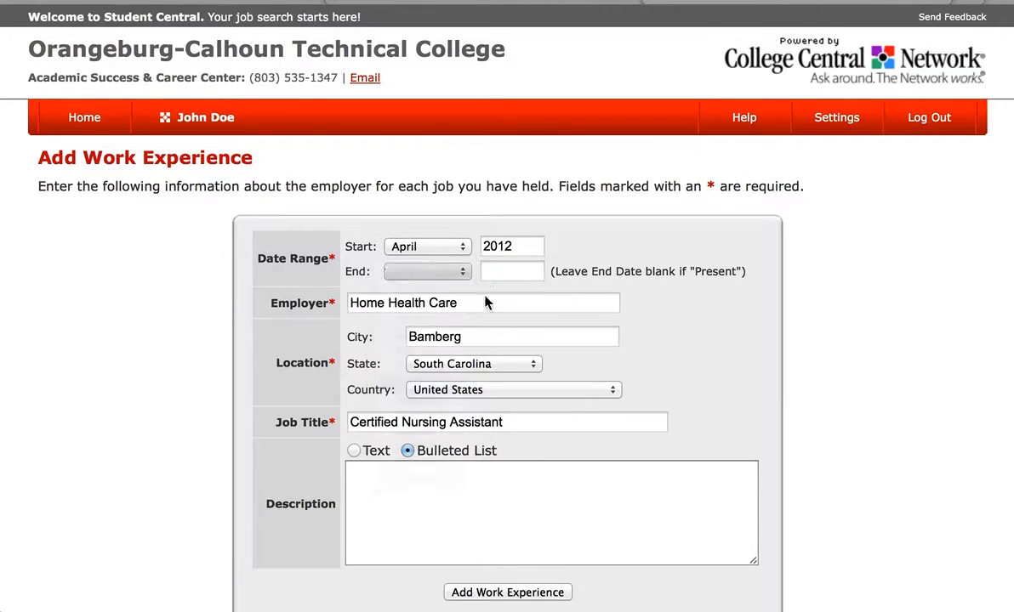
text(2014)
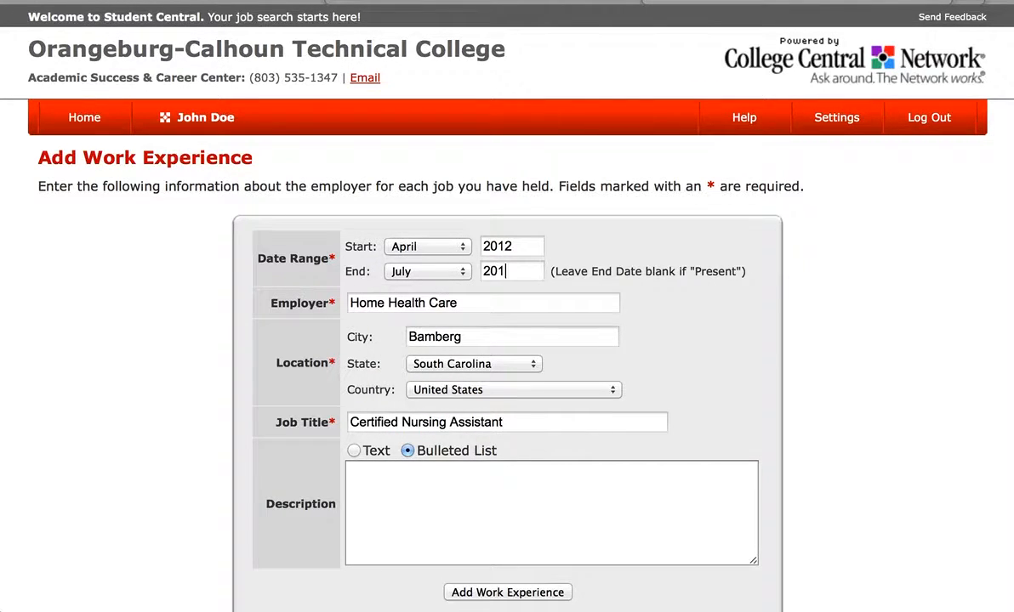
click(494, 479)
click(463, 271)
click(459, 257)
Enter "Assisted patient with light household duties such as cleaning and cooking" as the first line of the job description.
click(459, 494)
text(Assisted pati)
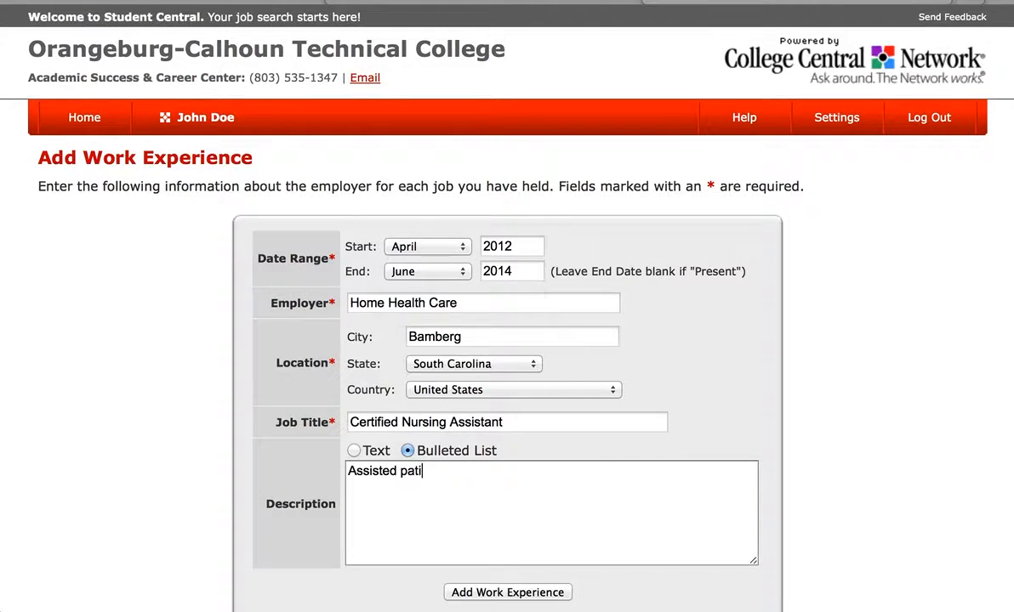
text(ent with light househo)
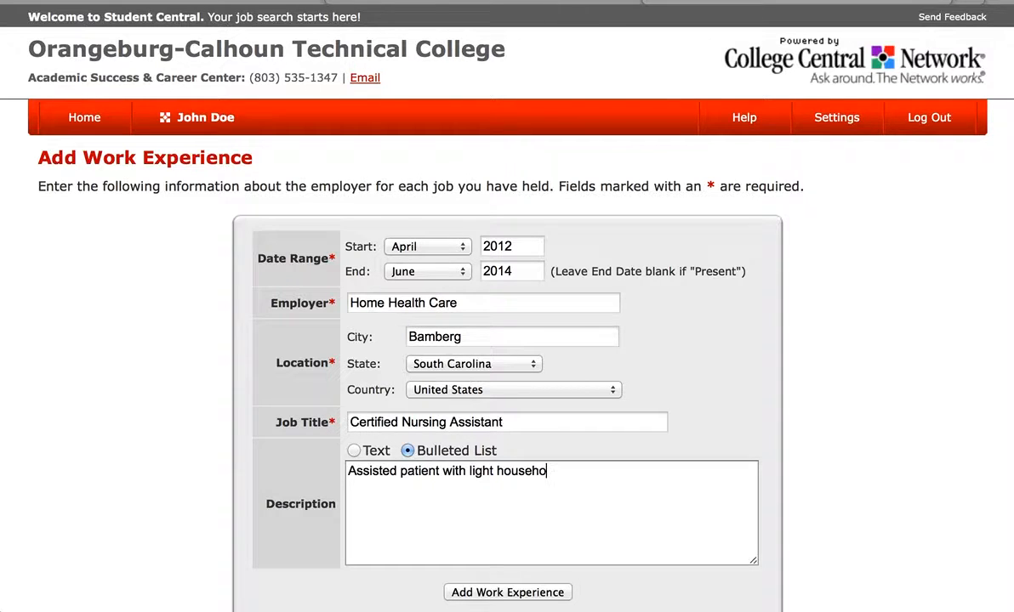
text(ld duties such as cleani)
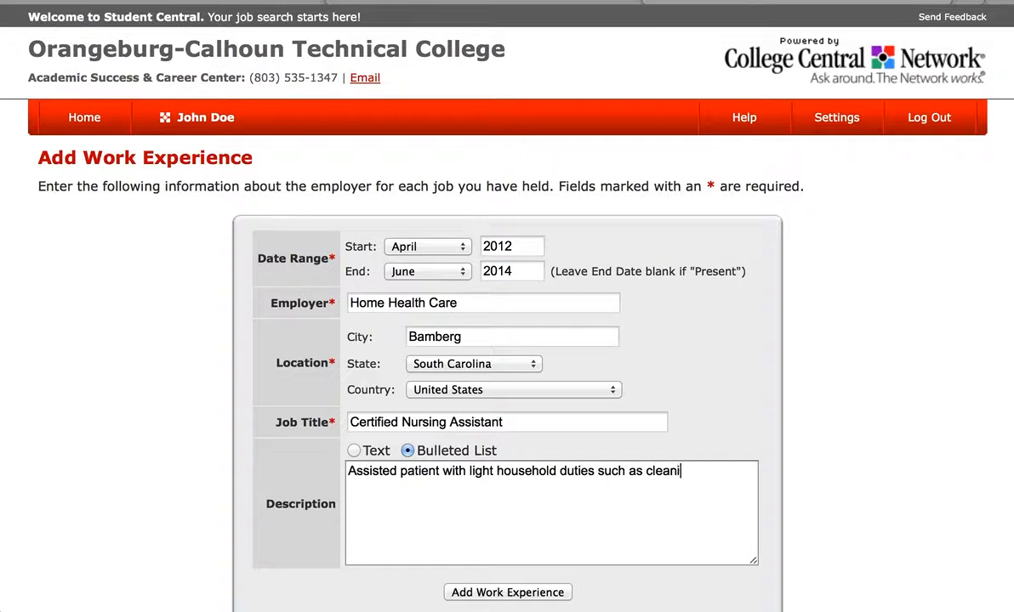
text(ng and cooking )
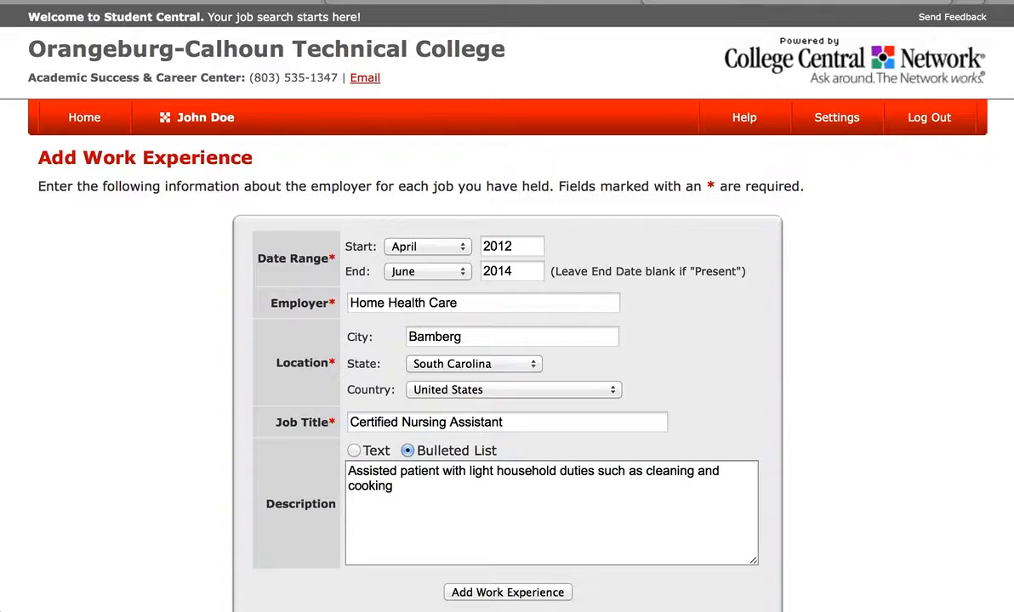
Enter "Provided patient with medication as directed by their doctor" as the second line of the job description.
text(Provided patient with )
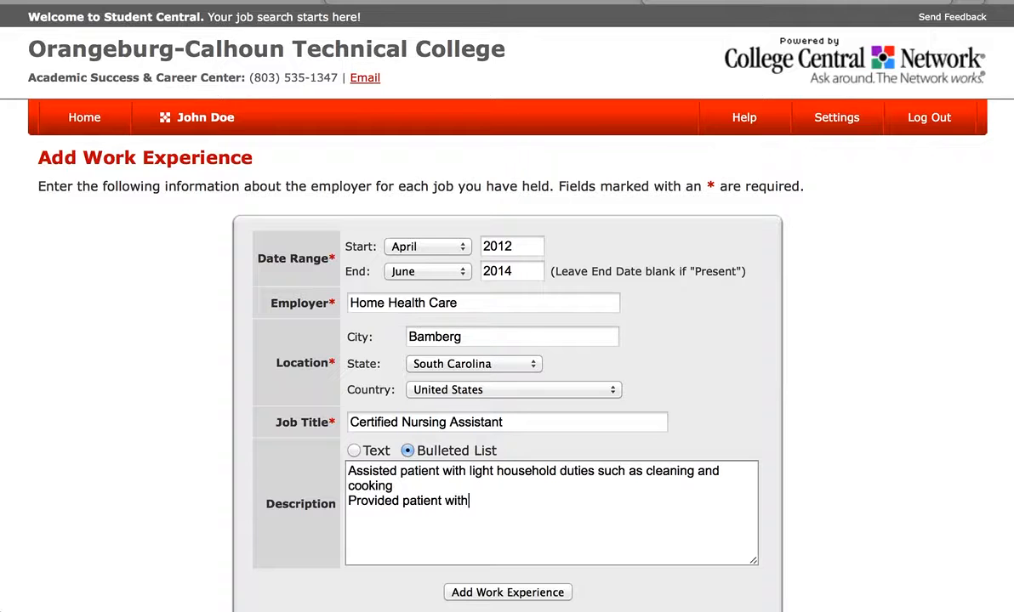
text(medication as d)
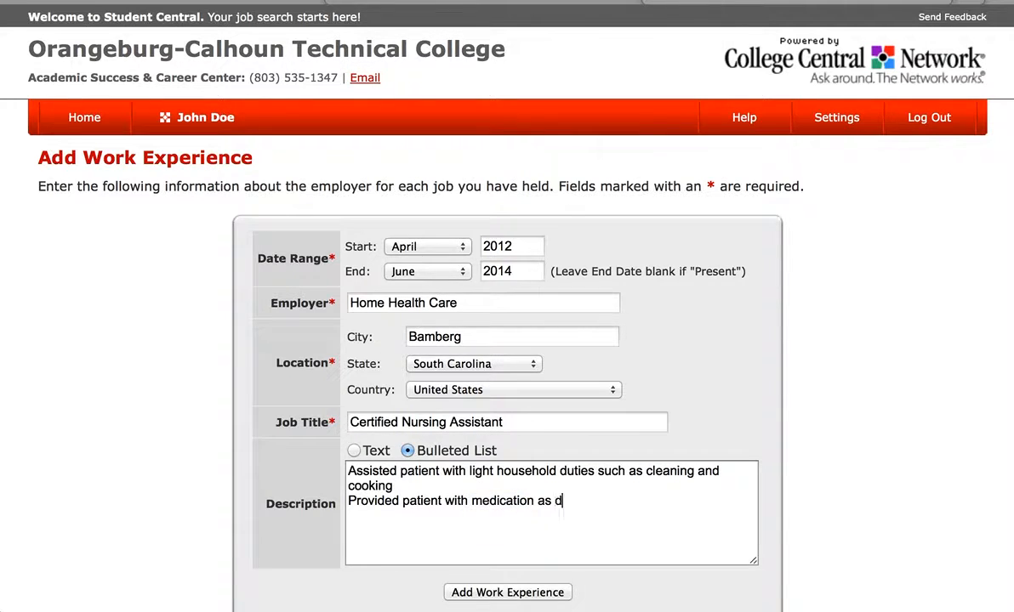
text(irected by their doctor)
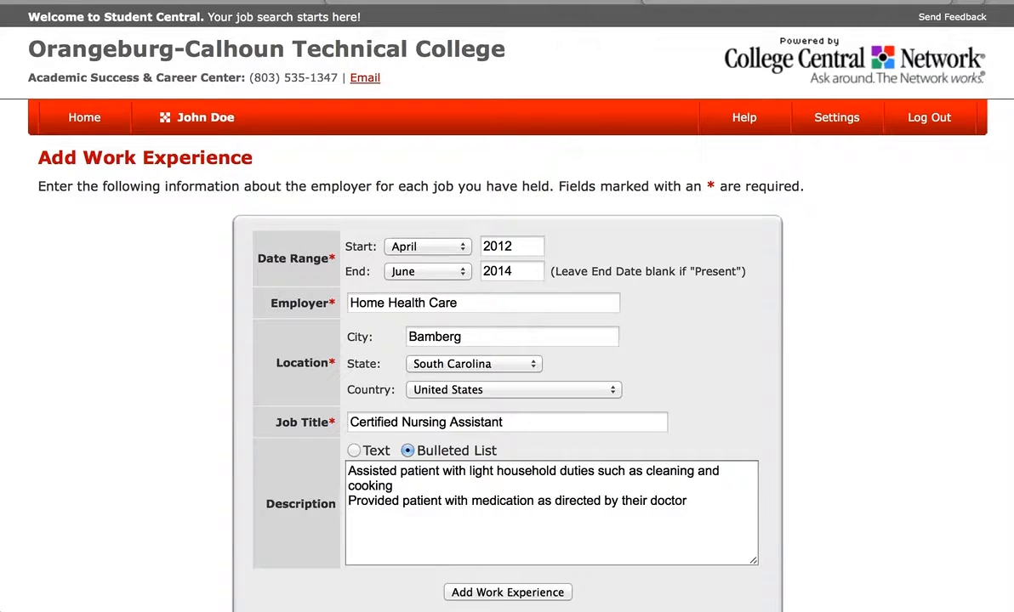
Enter "Provided companionship for the patient" as the third description line and add the work experience to the résumé.
key(Return)
text(Provided companionsh)
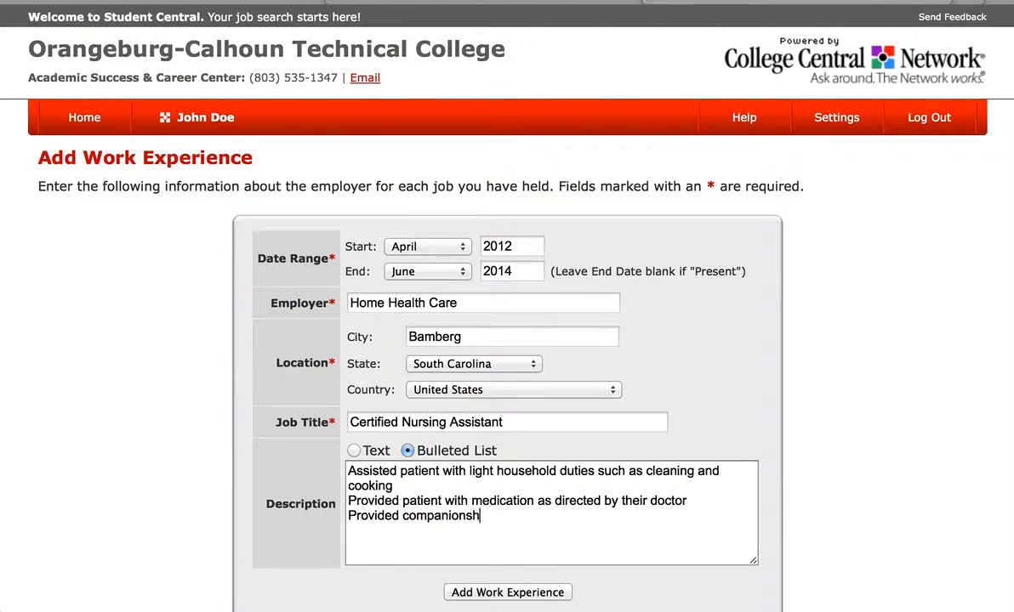
text(ip for the patient)
click(486, 602)
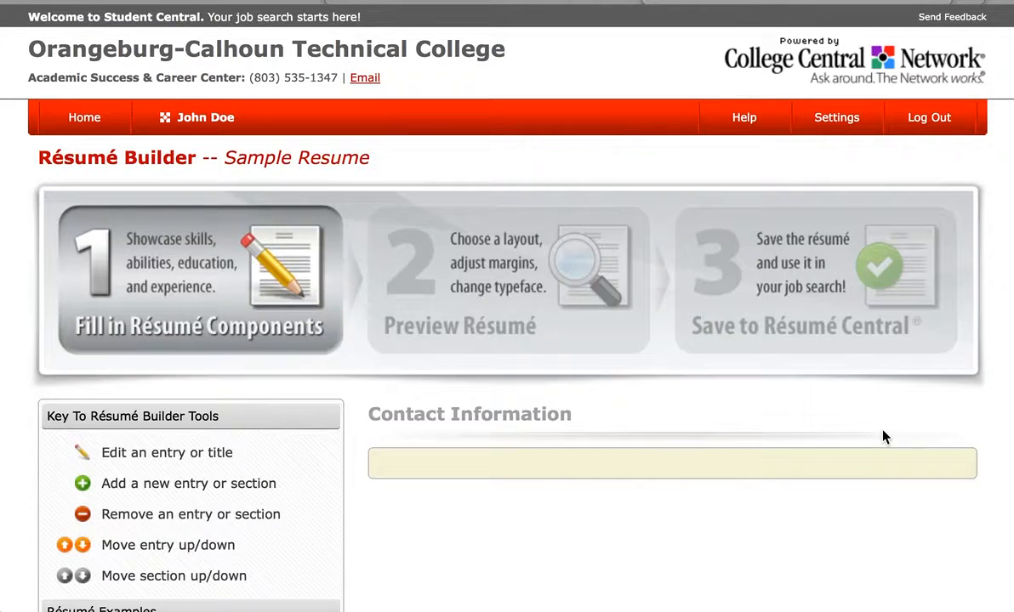
Review the résumé's sections from the contact information to the optional section area, including both Experience entries.
scroll(885, 437, down, 1)
scroll(885, 437, down, 3)
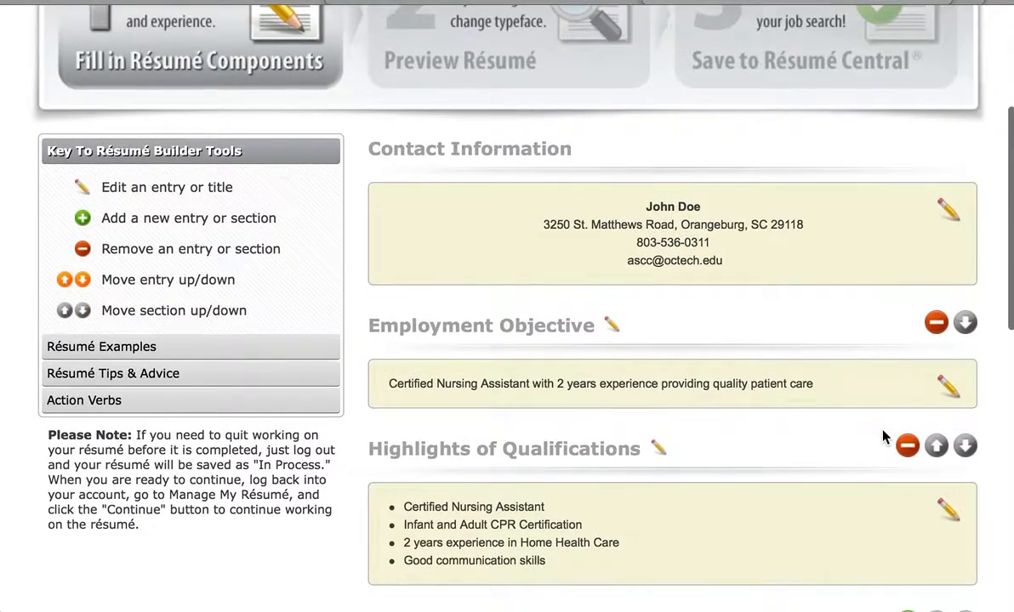
scroll(885, 437, down, 2)
scroll(885, 437, down, 2)
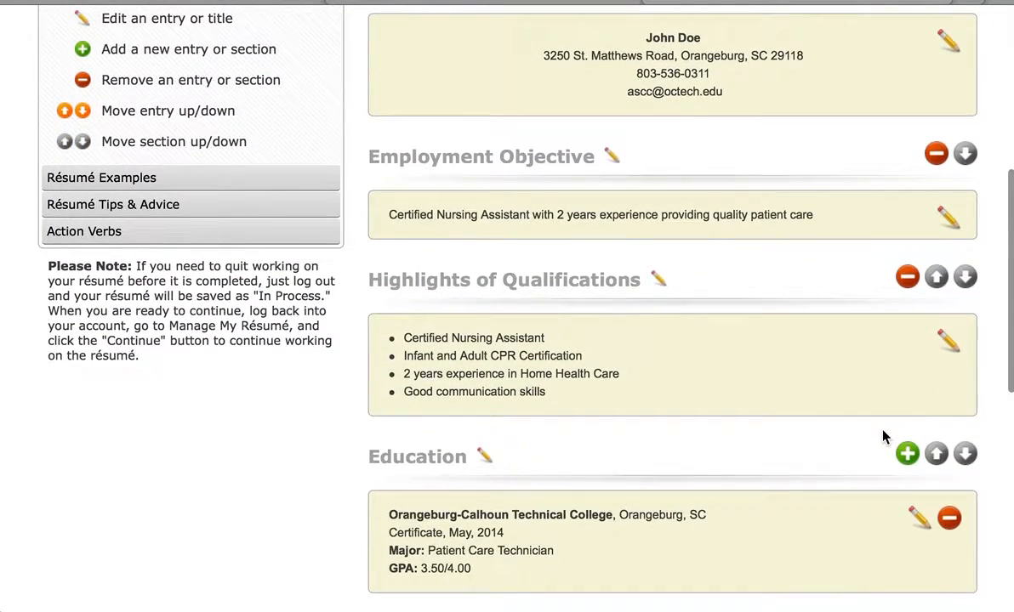
scroll(885, 437, down, 2)
scroll(885, 437, down, 1)
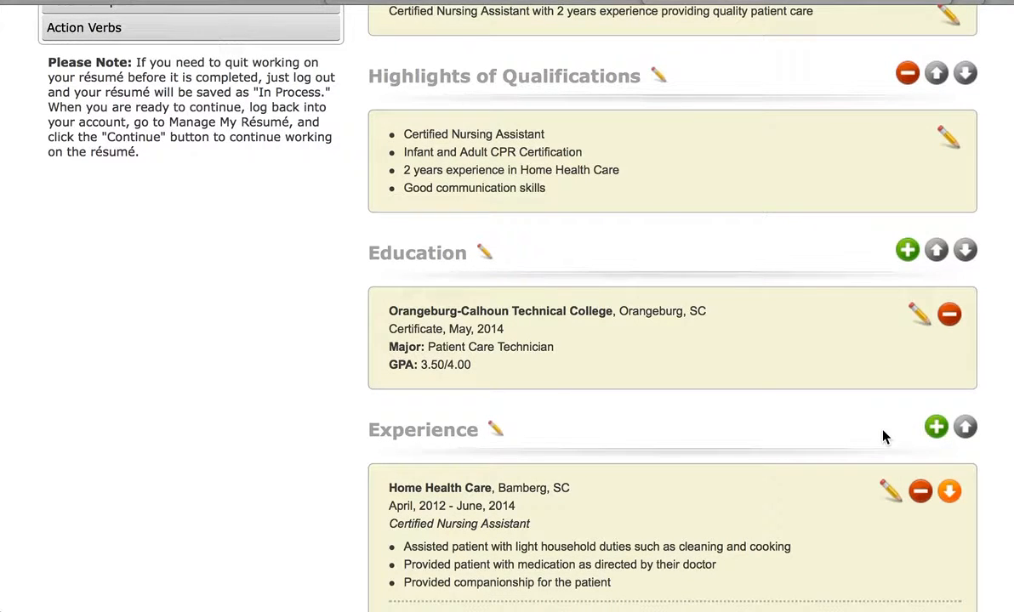
scroll(882, 437, down, 3)
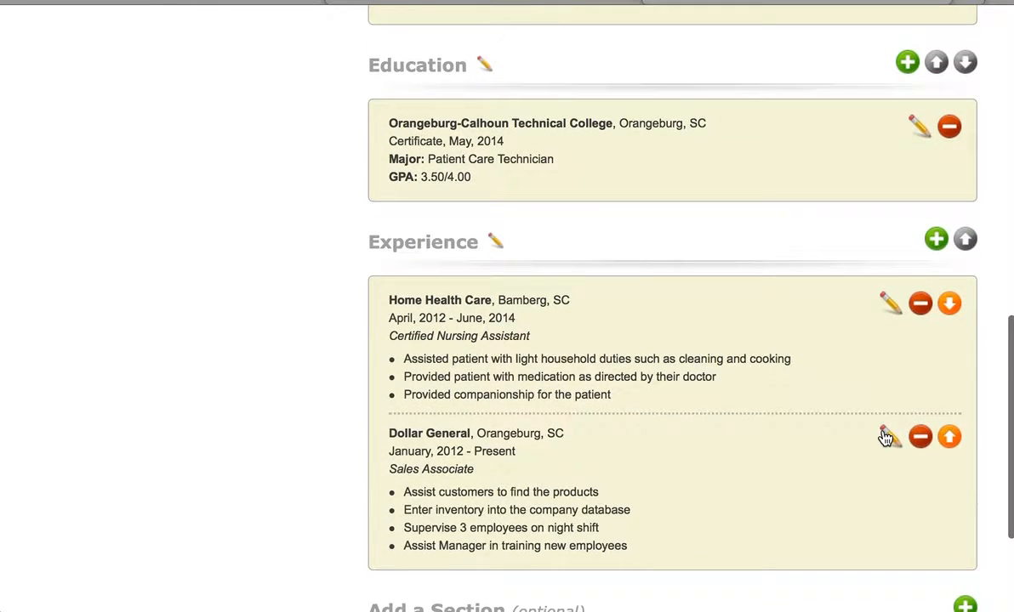
scroll(882, 437, down, 3)
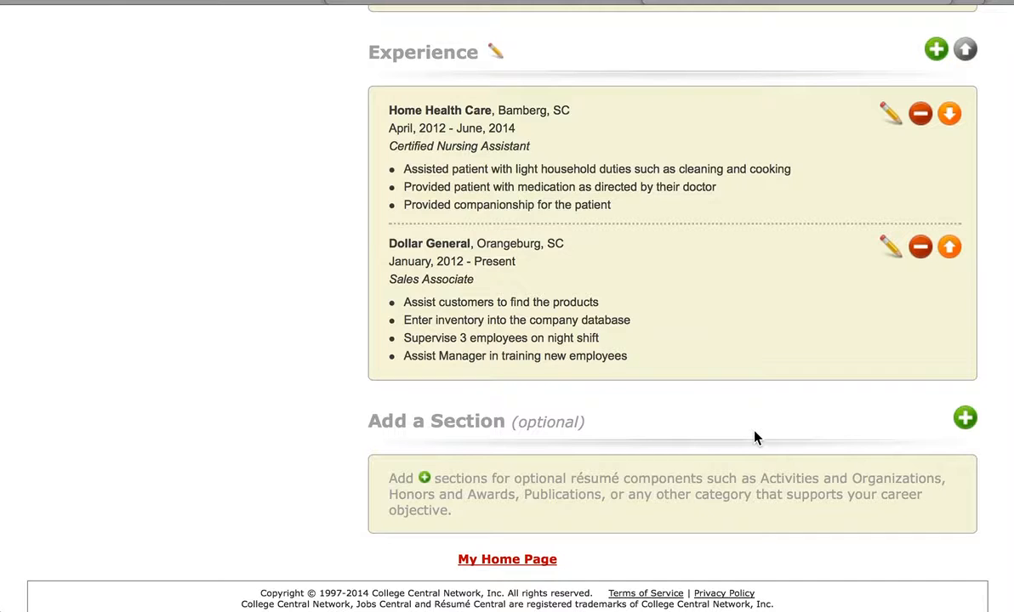
Move the Experience section up so it comes before Education.
scroll(755, 438, up, 3)
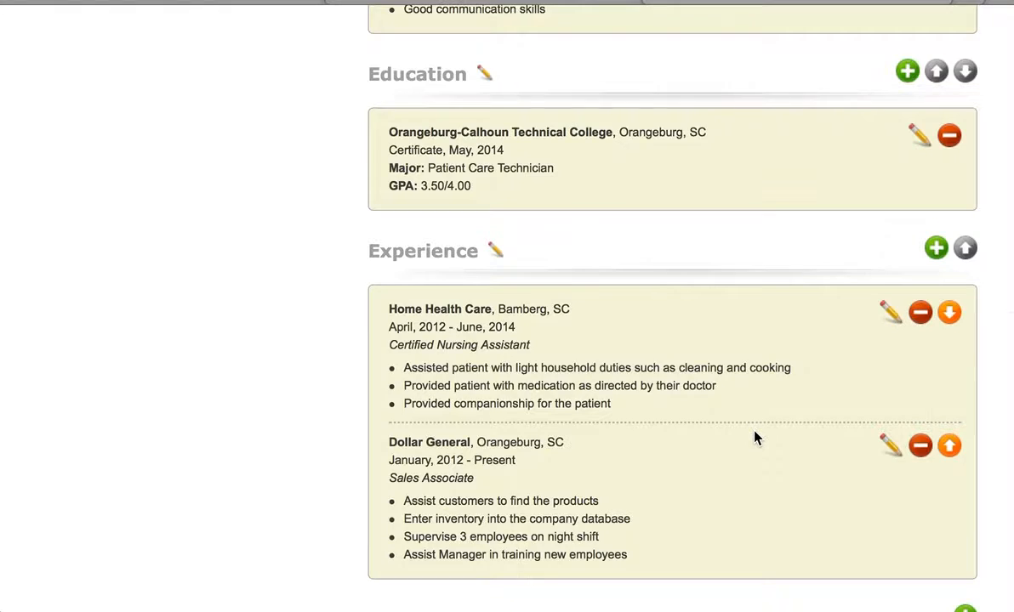
scroll(755, 438, up, 3)
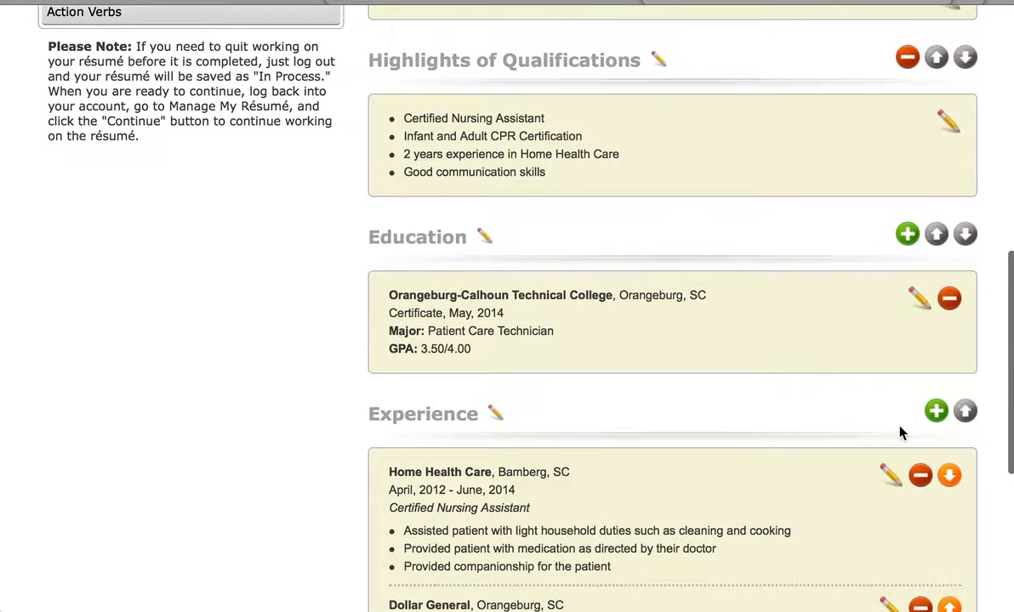
click(964, 410)
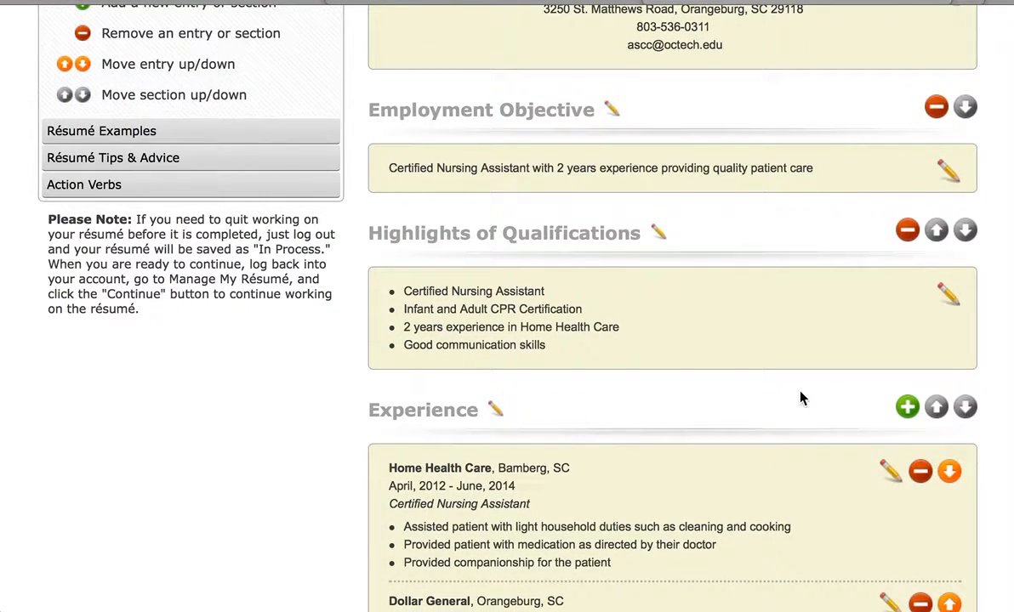
Preview the résumé and look over its layout from the contact details through the experience entries.
scroll(800, 397, up, 5)
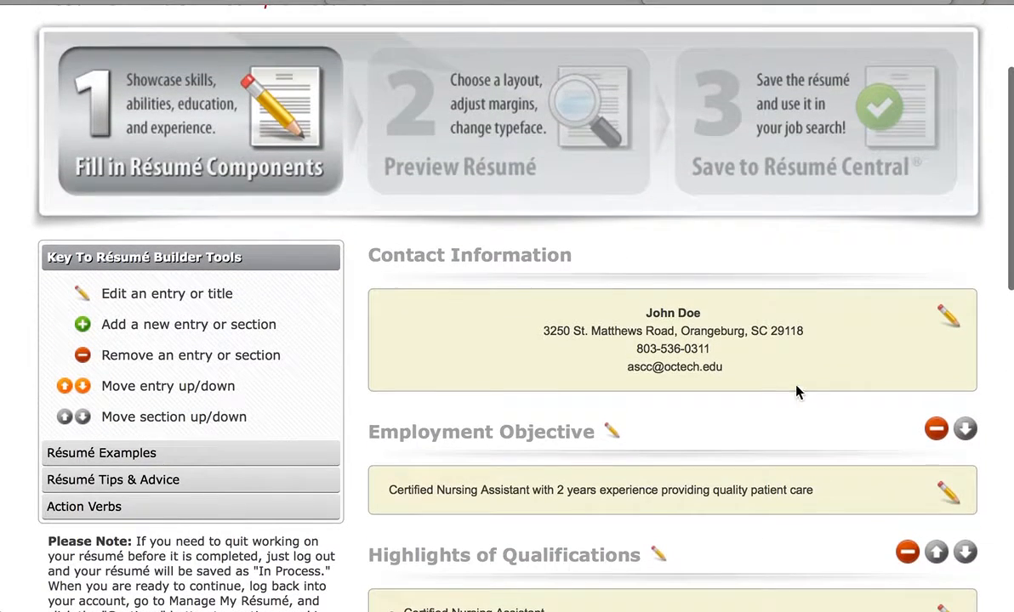
click(550, 181)
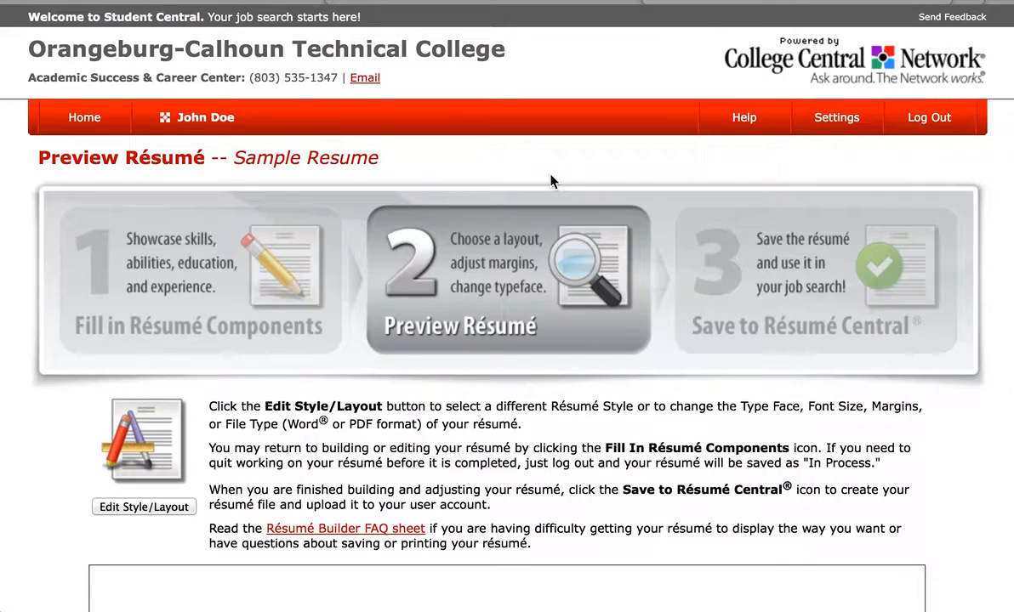
scroll(690, 497, down, 4)
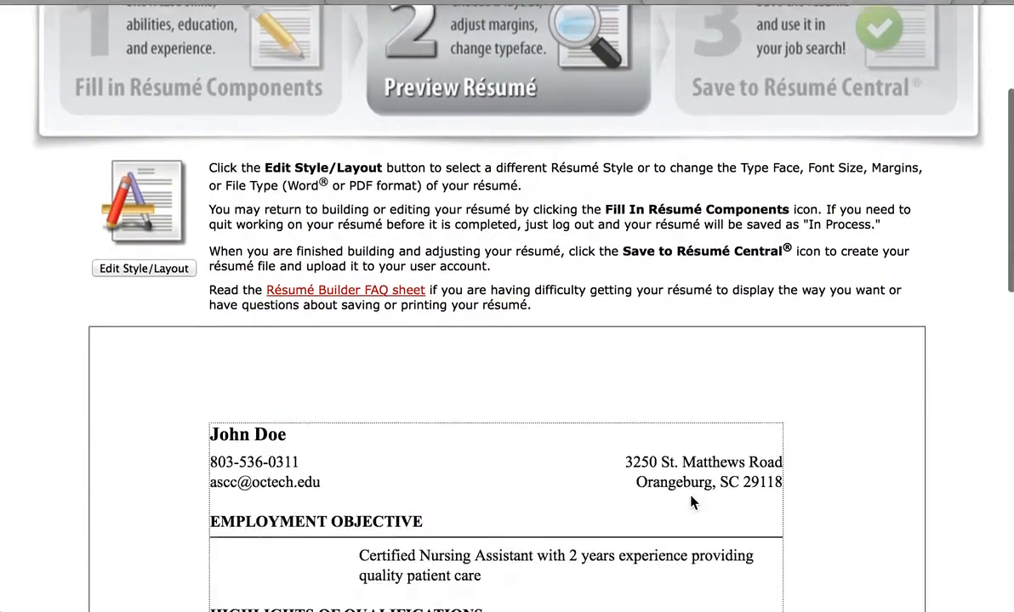
scroll(690, 502, down, 6)
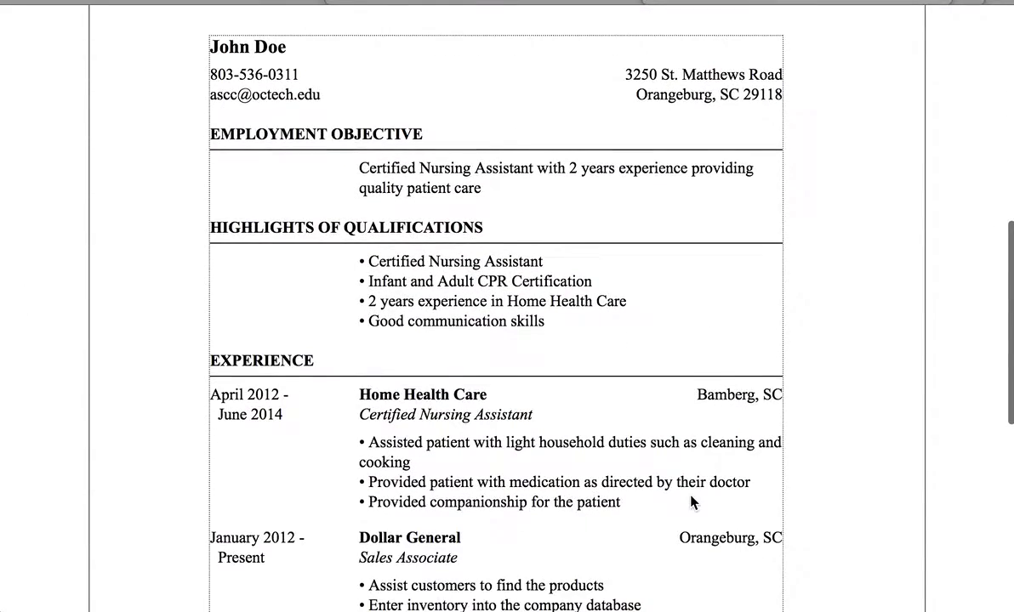
scroll(690, 502, down, 3)
scroll(690, 502, up, 3)
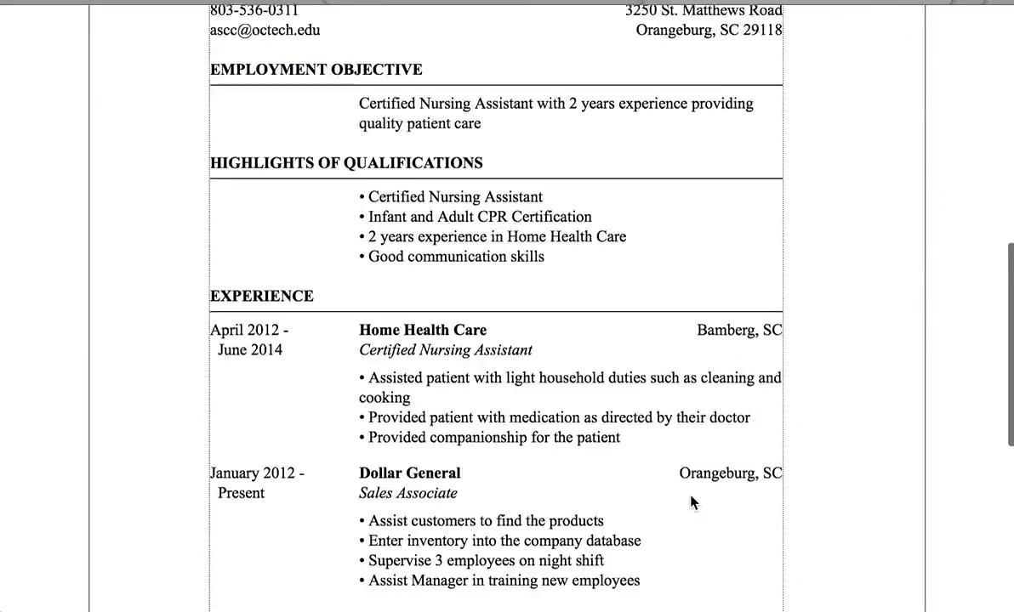
scroll(689, 501, up, 6)
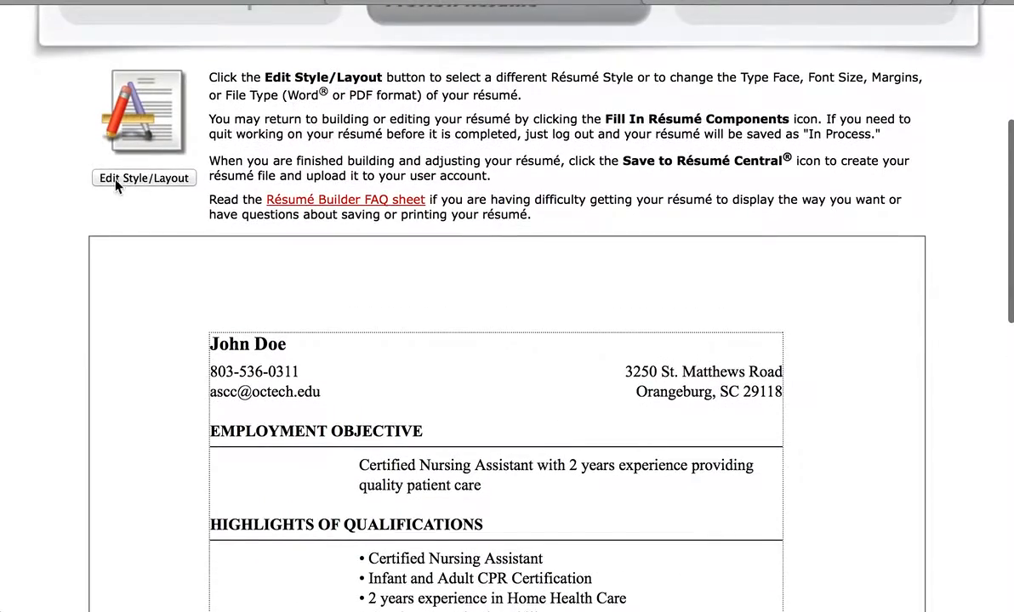
Compare the available résumé styles, choose Style 4 for the résumé and save the layout.
click(134, 183)
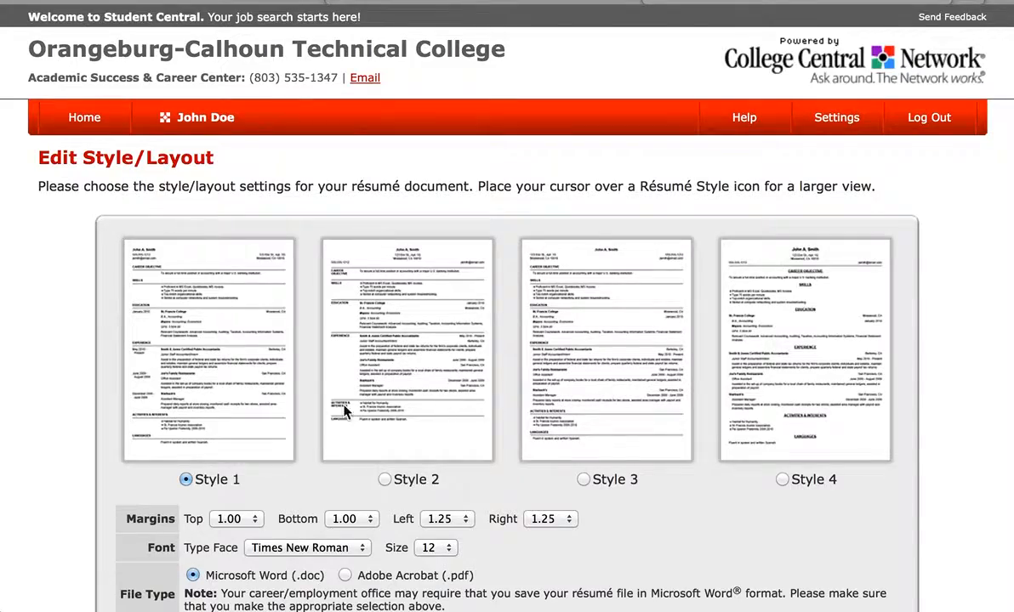
mouse_move(395, 405)
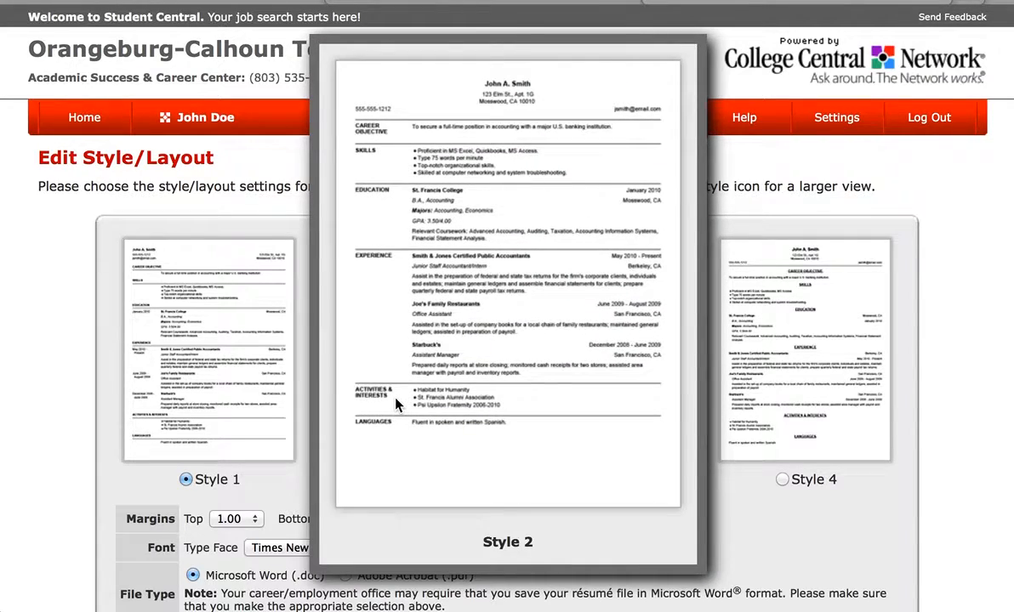
mouse_move(631, 436)
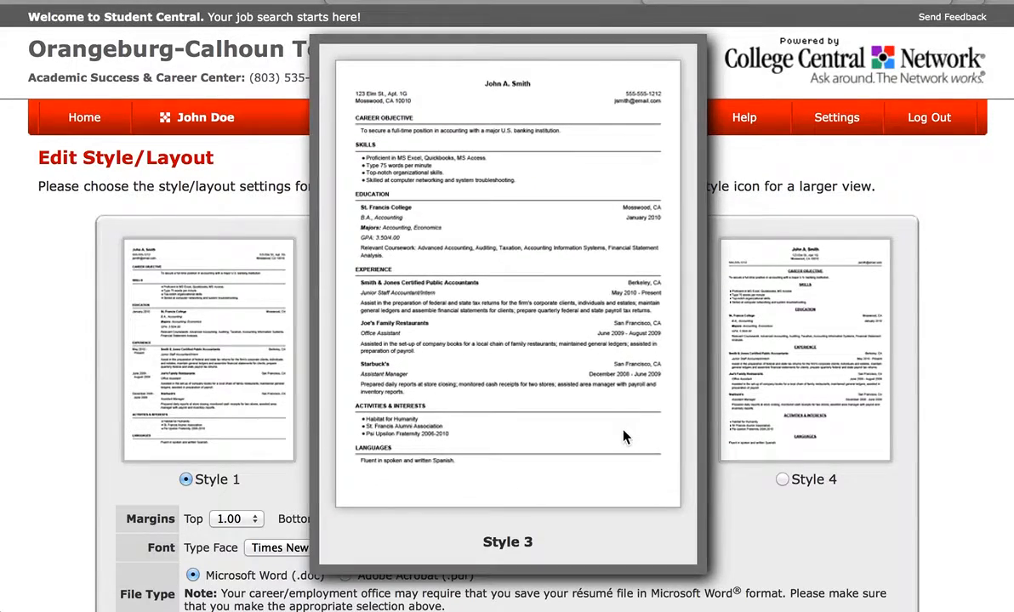
mouse_move(864, 447)
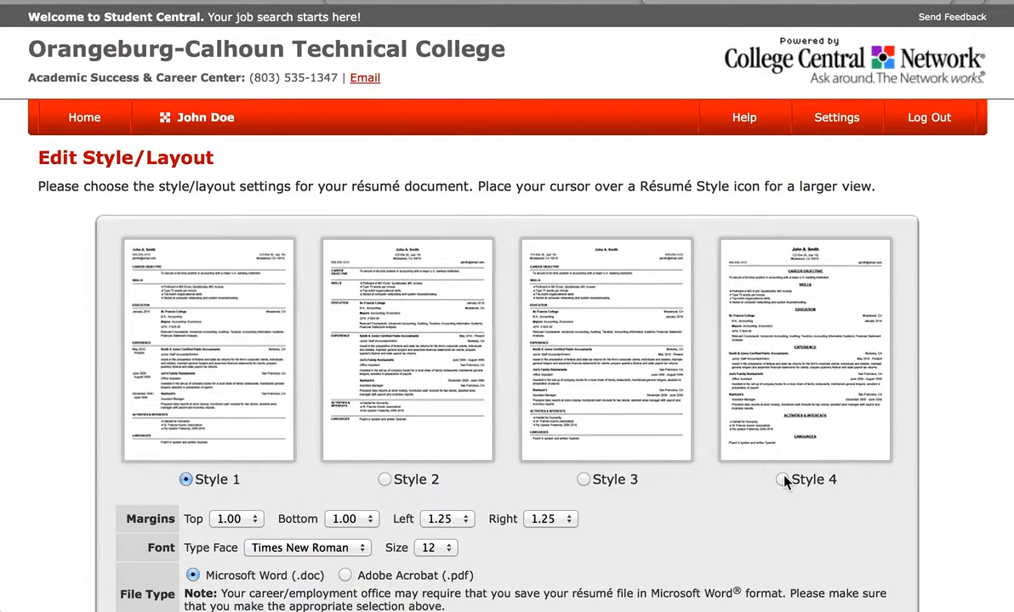
click(782, 480)
scroll(784, 482, down, 3)
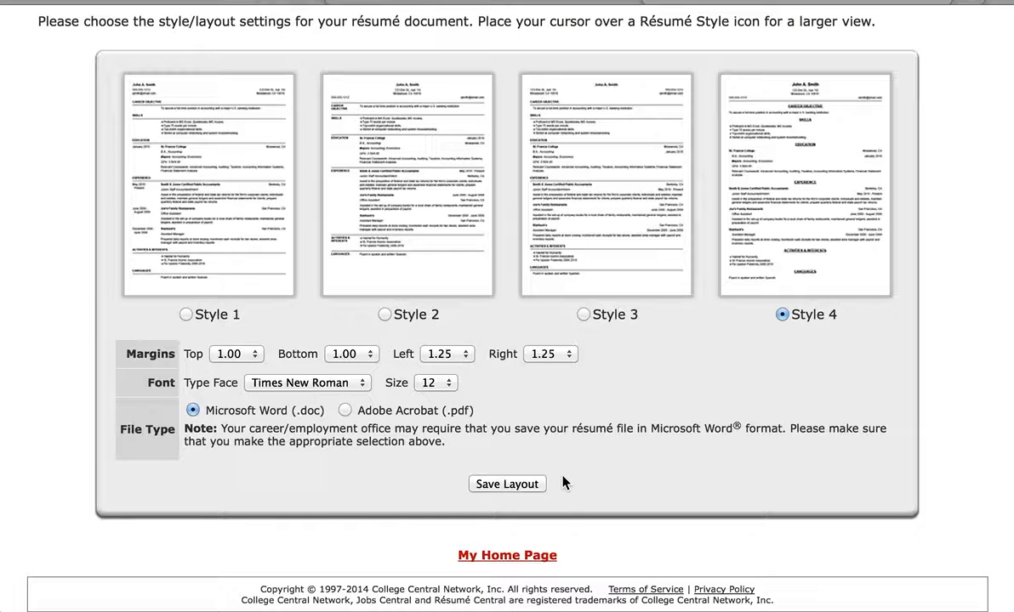
click(532, 484)
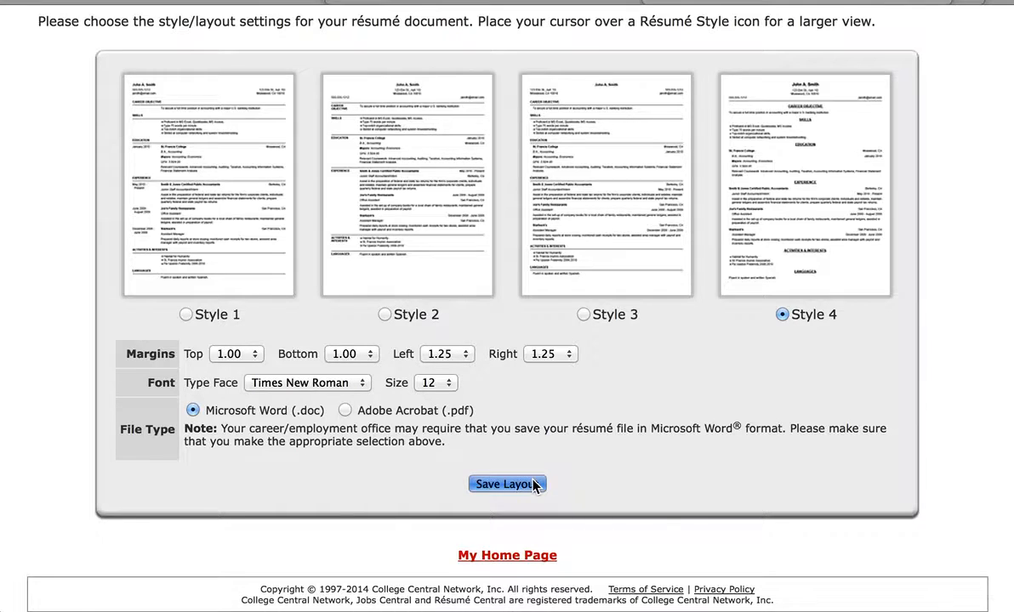
Check the restyled preview and save the résumé to Résumé Central.
scroll(532, 484, down, 5)
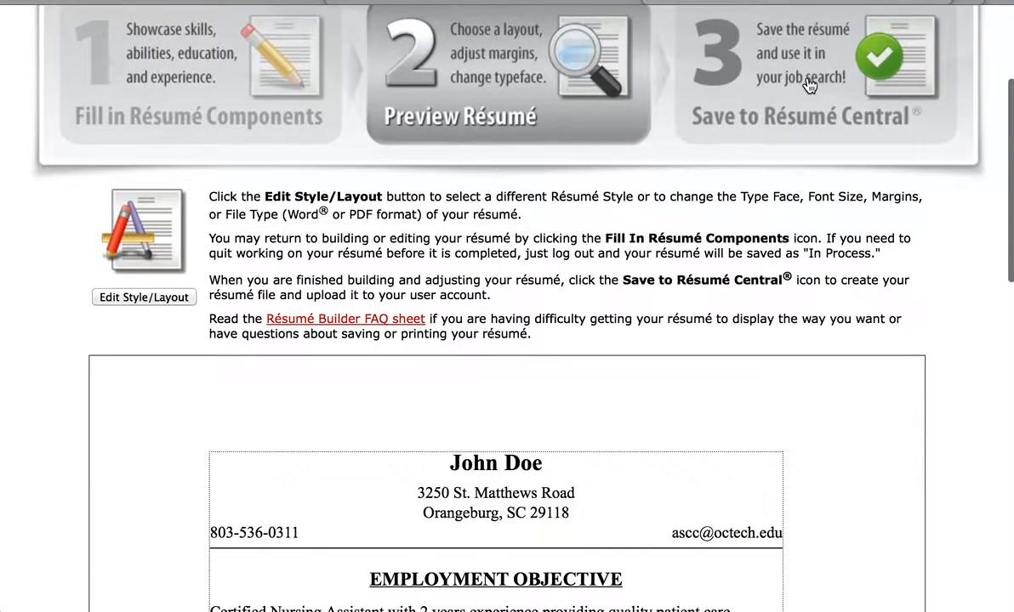
click(808, 85)
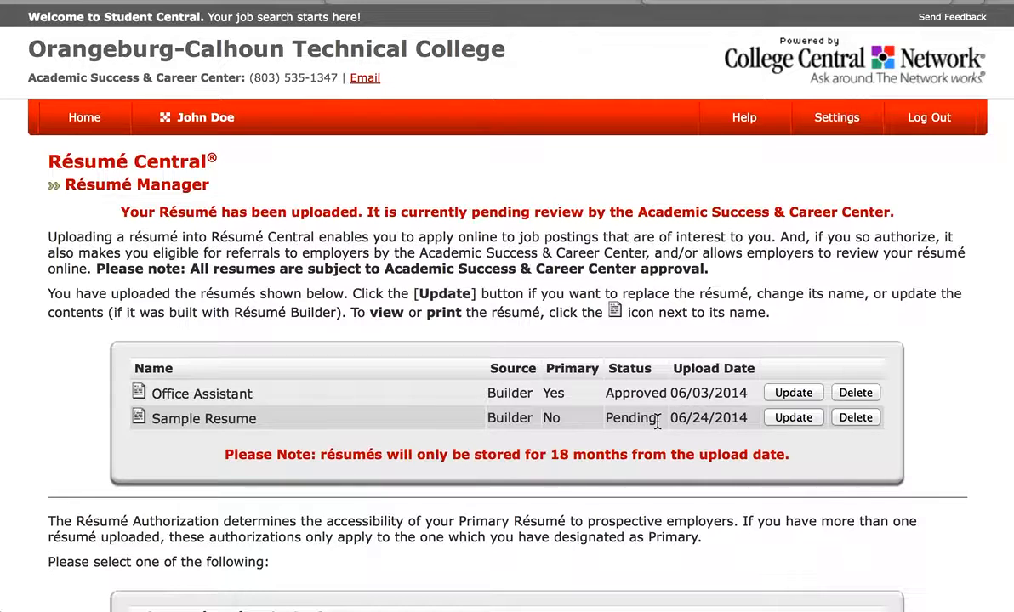
Examine the uploaded résumé list and the Primary Résumé Authorization options in the Résumé Manager.
scroll(657, 423, down, 4)
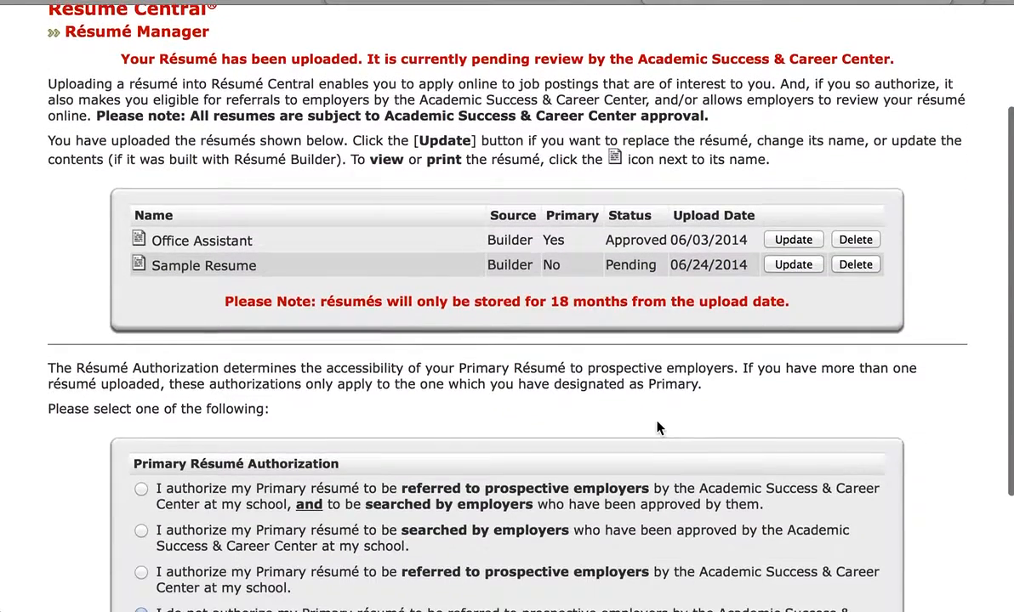
scroll(656, 428, down, 5)
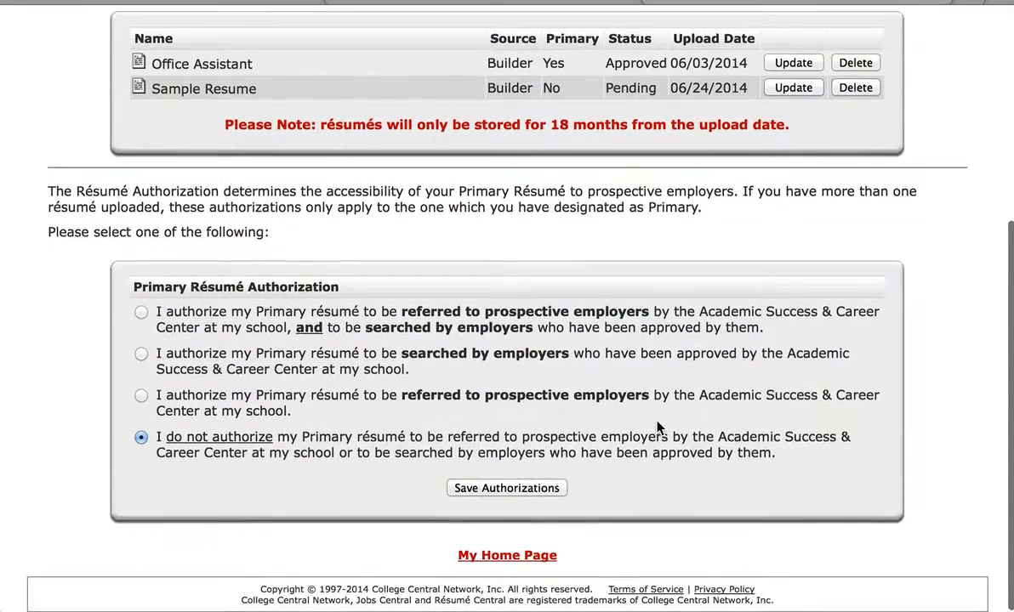
scroll(656, 428, up, 7)
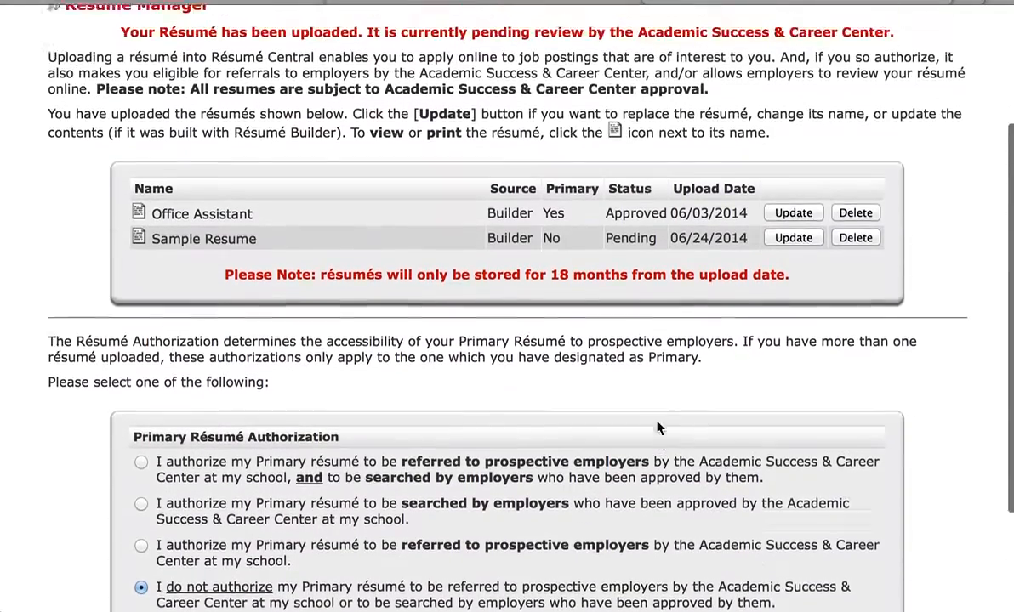
scroll(657, 428, up, 1)
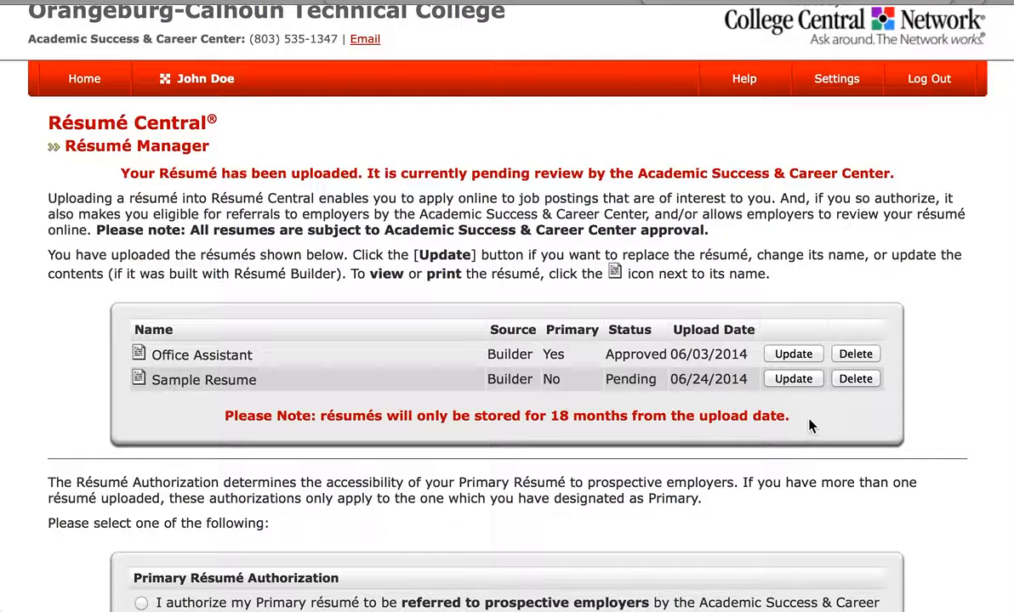
Open the uploaded Sample Resume document from the résumé list for viewing.
click(140, 380)
scroll(974, 393, down, 2)
scroll(974, 393, up, 3)
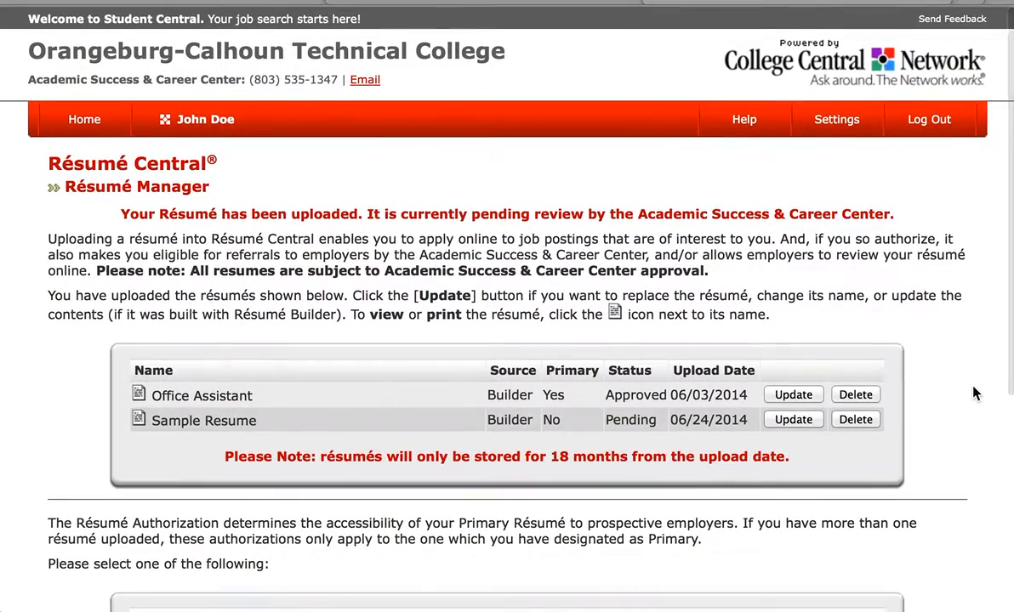
Return to the student home page and look over its résumé notice and job search sections.
click(89, 119)
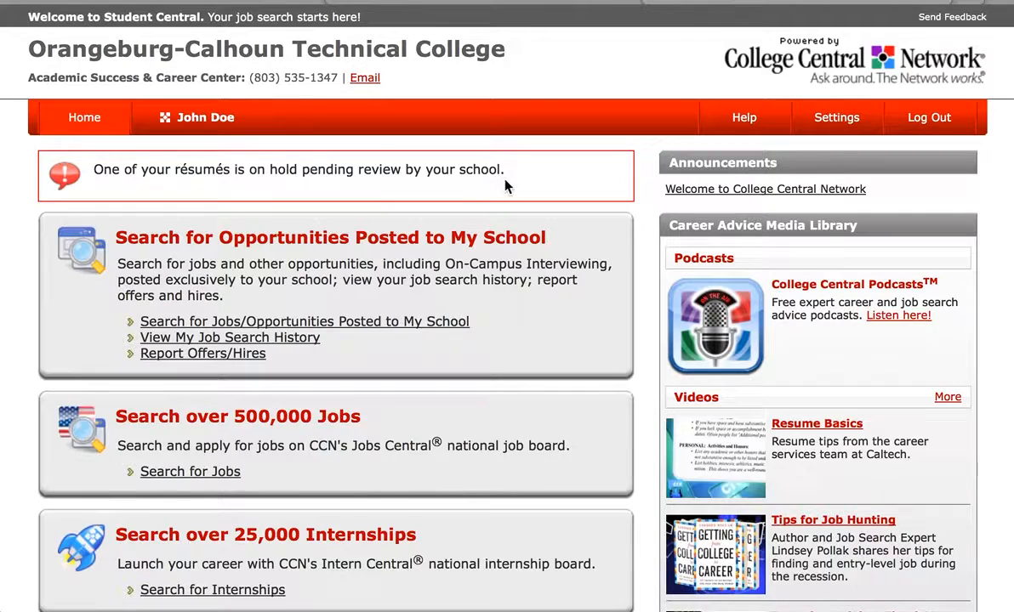
scroll(598, 205, down, 3)
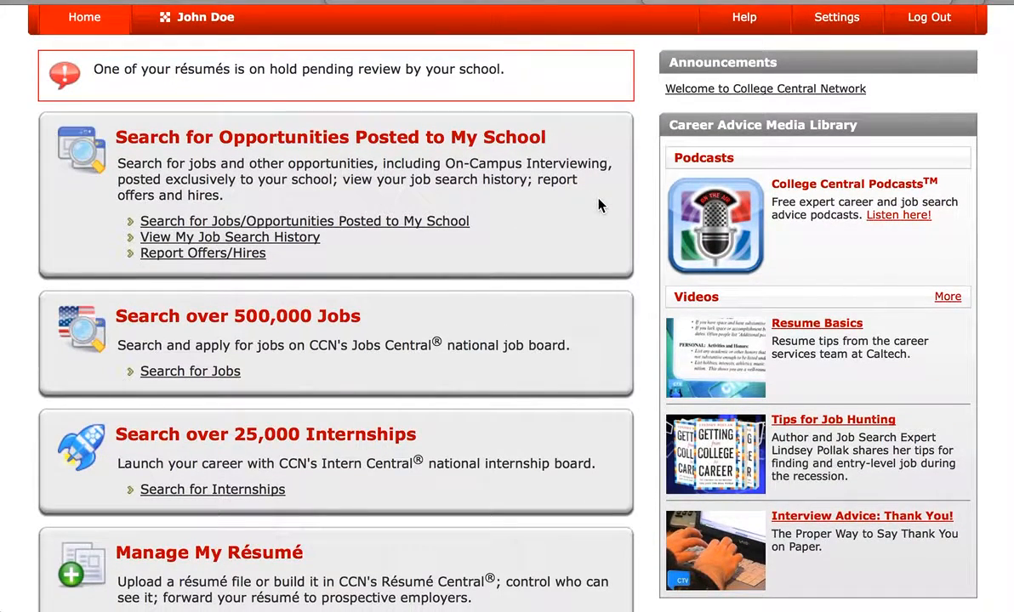
scroll(598, 205, up, 3)
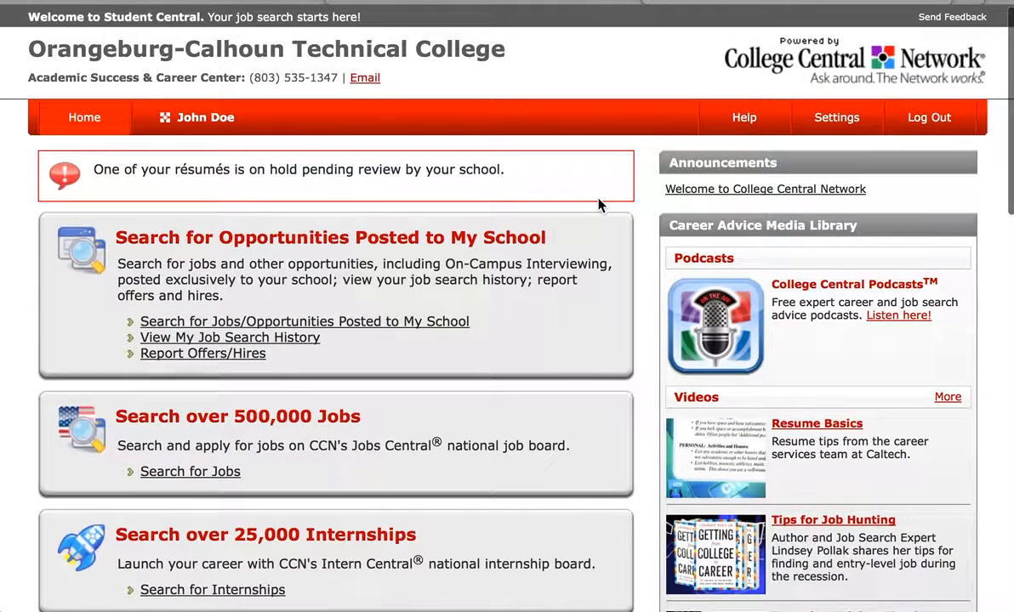